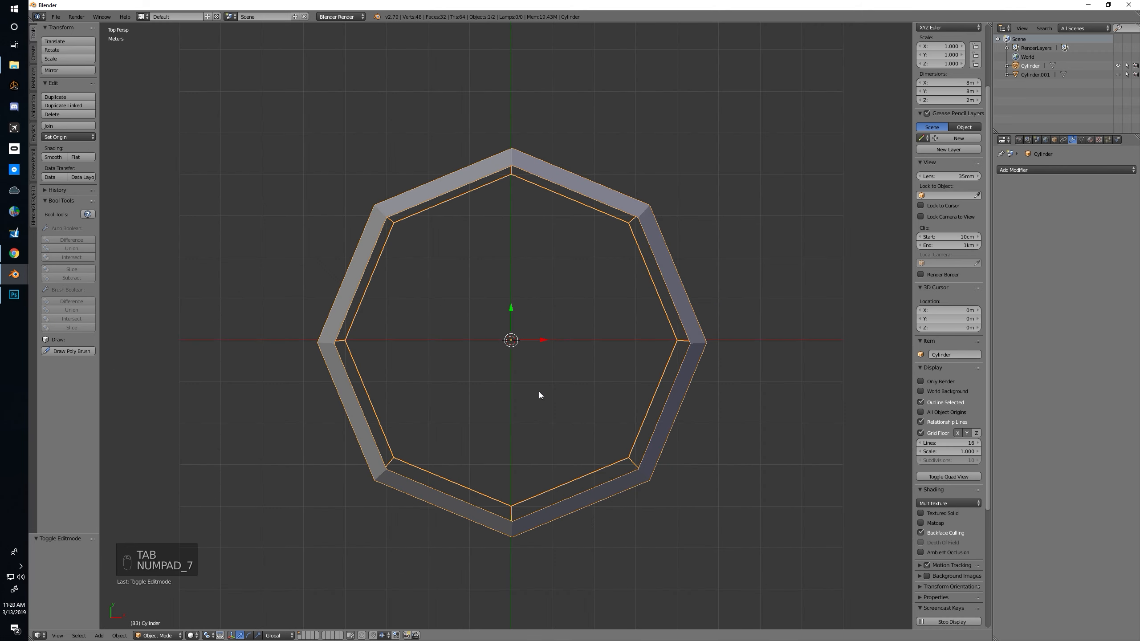
Rotate the octagonal ring 22.5 degrees in the top orthographic view
middle_click_drag(499, 367, 524, 355, "shift")
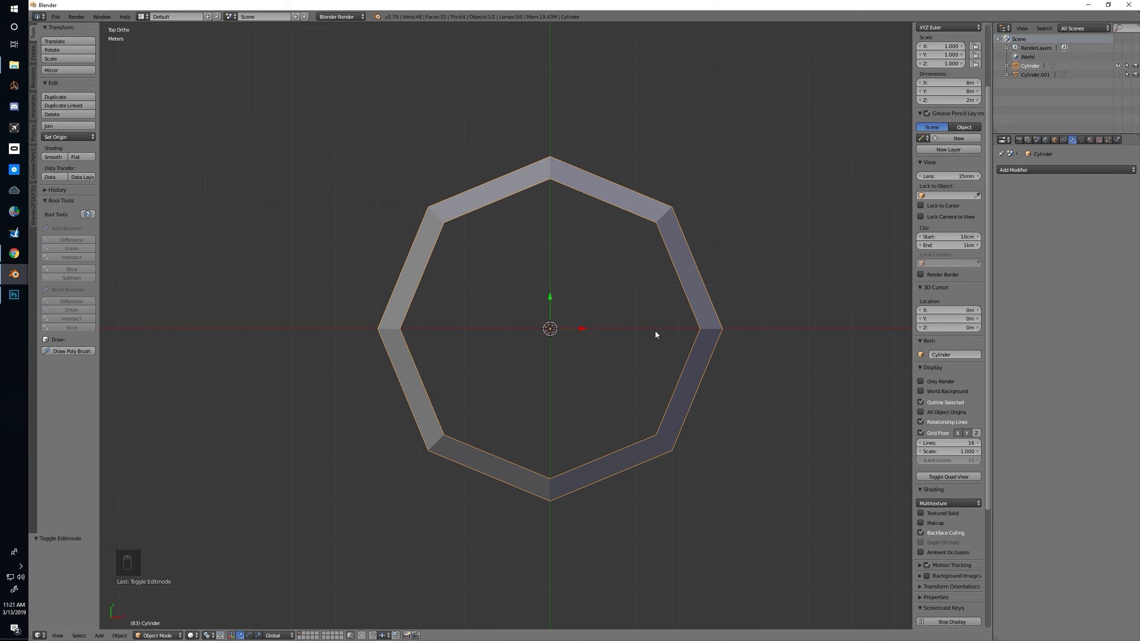
middle_click_drag(661, 256, 648, 263, "shift")
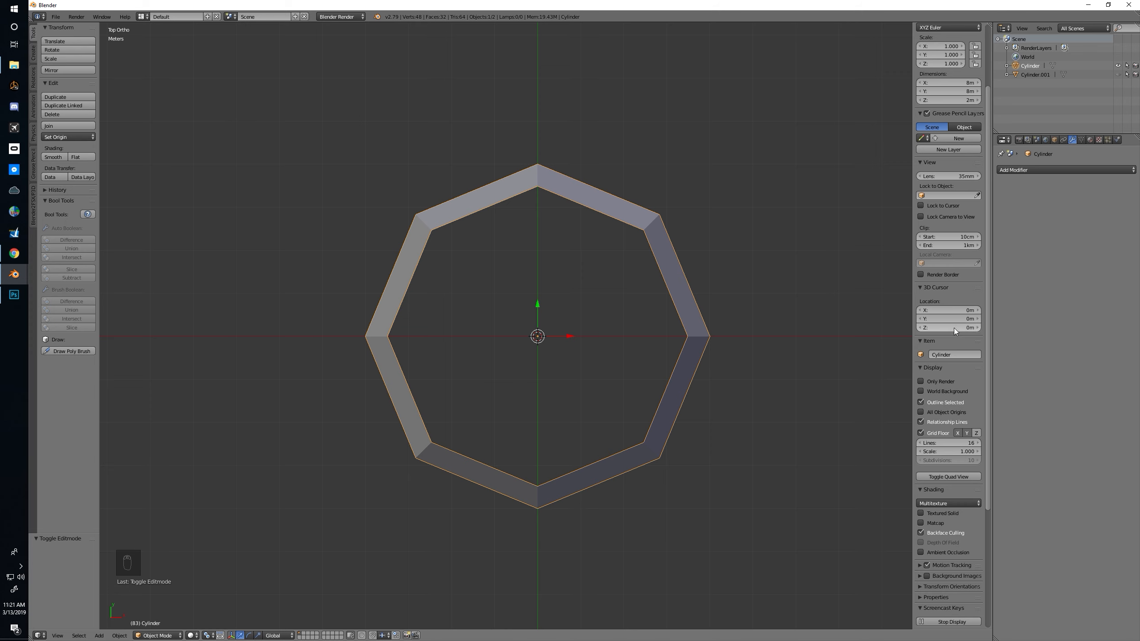
key("Tab")
key("Tab")
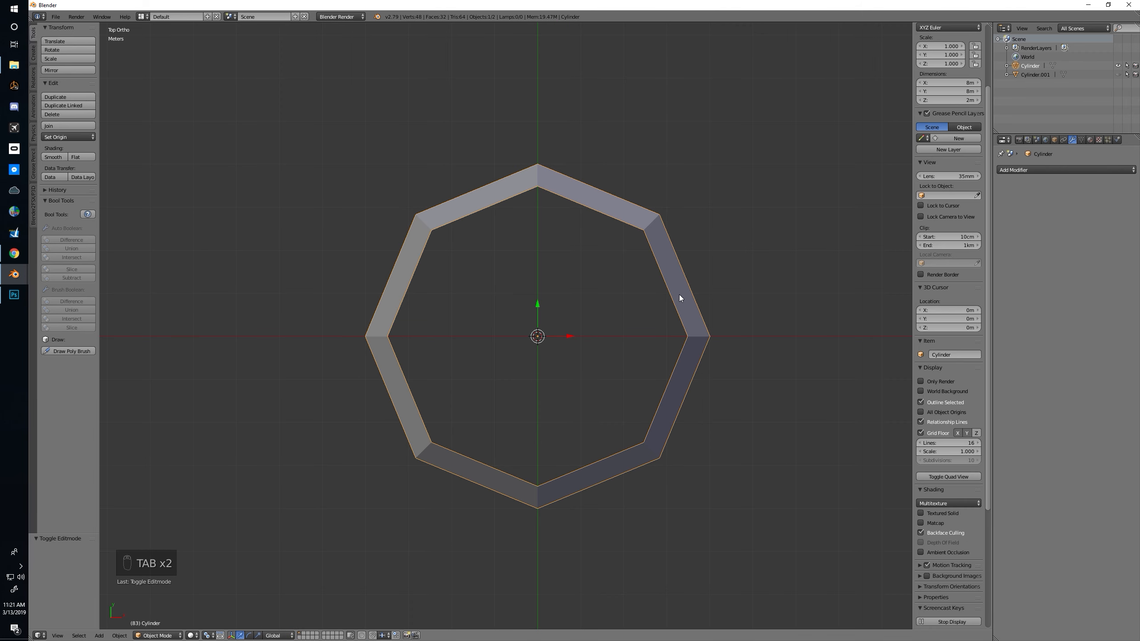
type("r22.5")
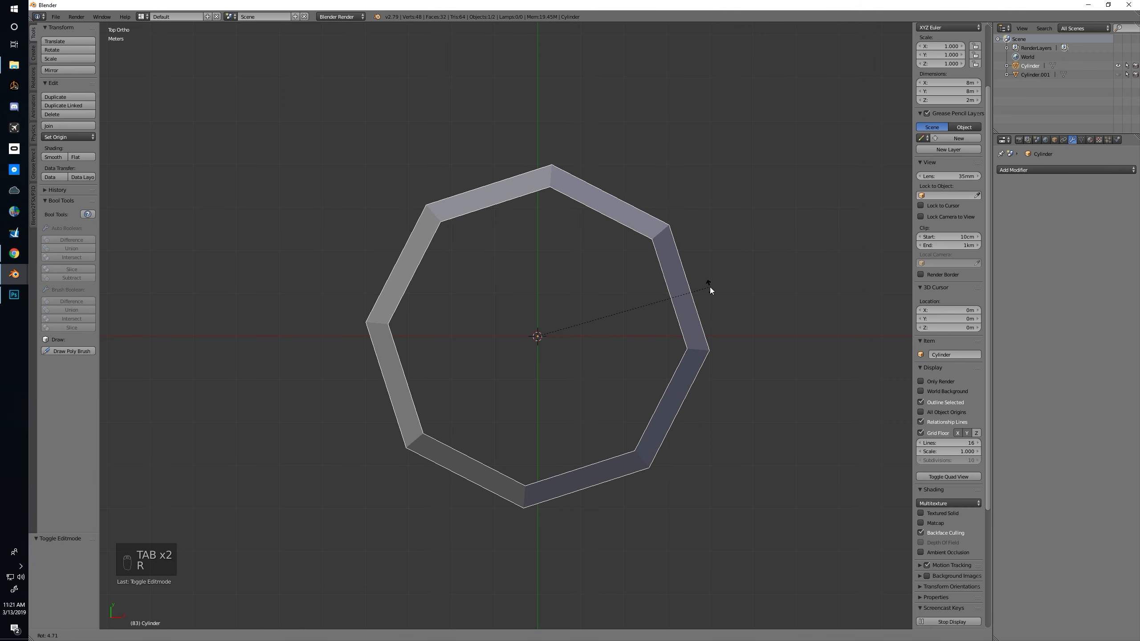
key("Return")
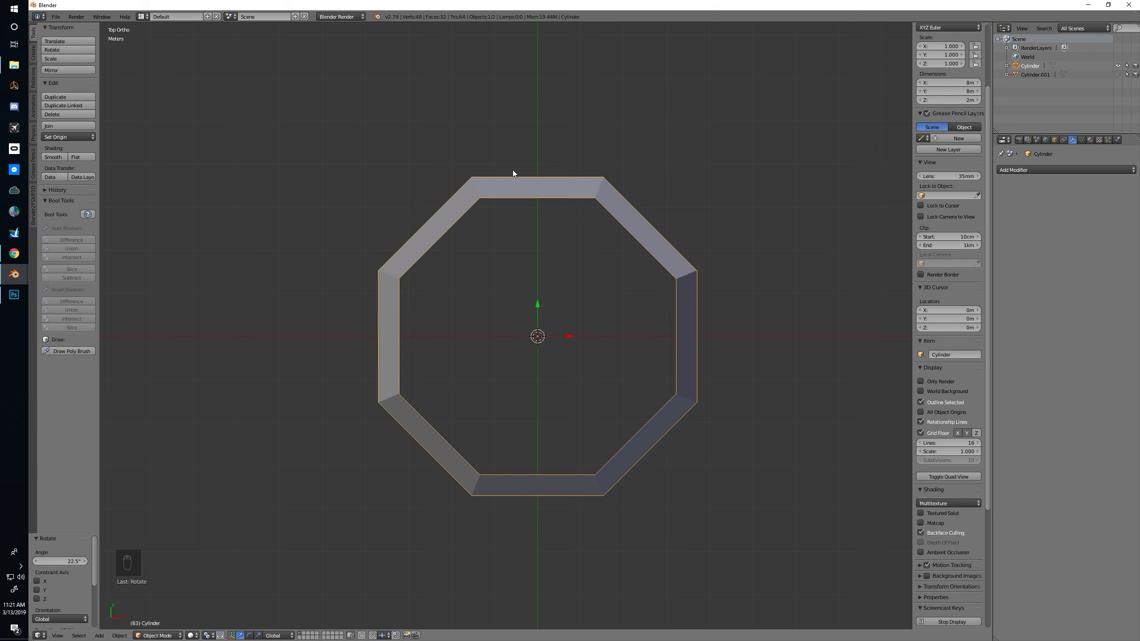
Switch to a perspective view of the ring and enter mesh editing with edge selection
middle_click_drag(670, 331, 595, 374)
key("KP_5")
key("Tab")
key("ctrl+Tab")
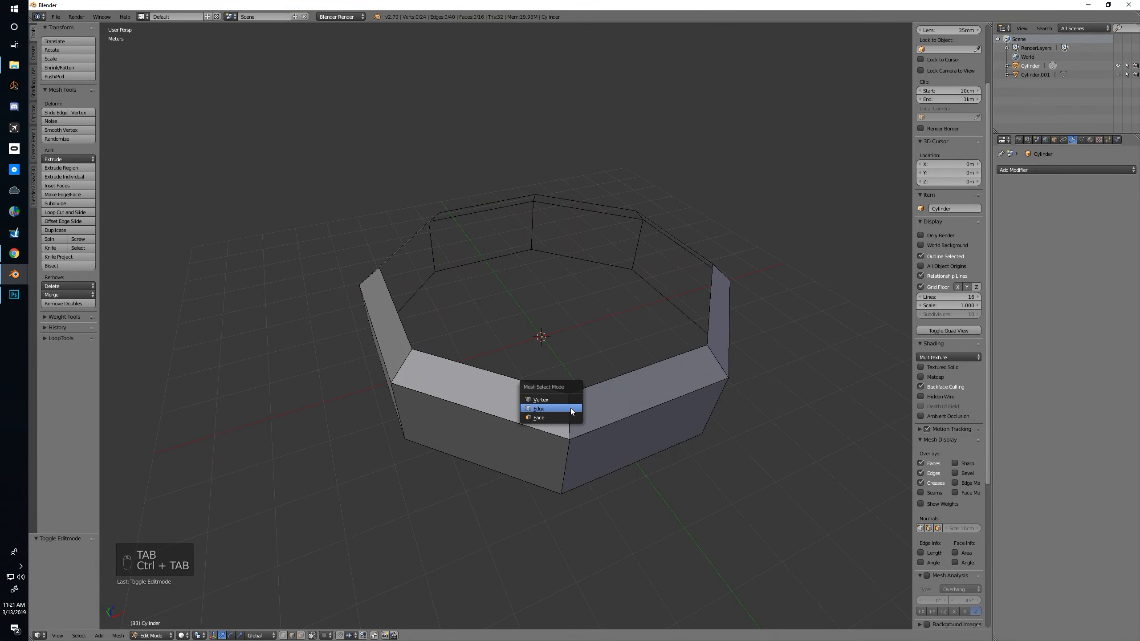
left_click(571, 410)
Select the short slanted corner edges around the ring's upper sloped band and mark them as seams
right_click(570, 411)
right_click(713, 360, "shift")
middle_click_drag(698, 362, 534, 379)
right_click(376, 468, "shift")
right_click(560, 469, "shift")
right_click(682, 372, "shift")
middle_click_drag(683, 372, 552, 413)
right_click(557, 413, "shift")
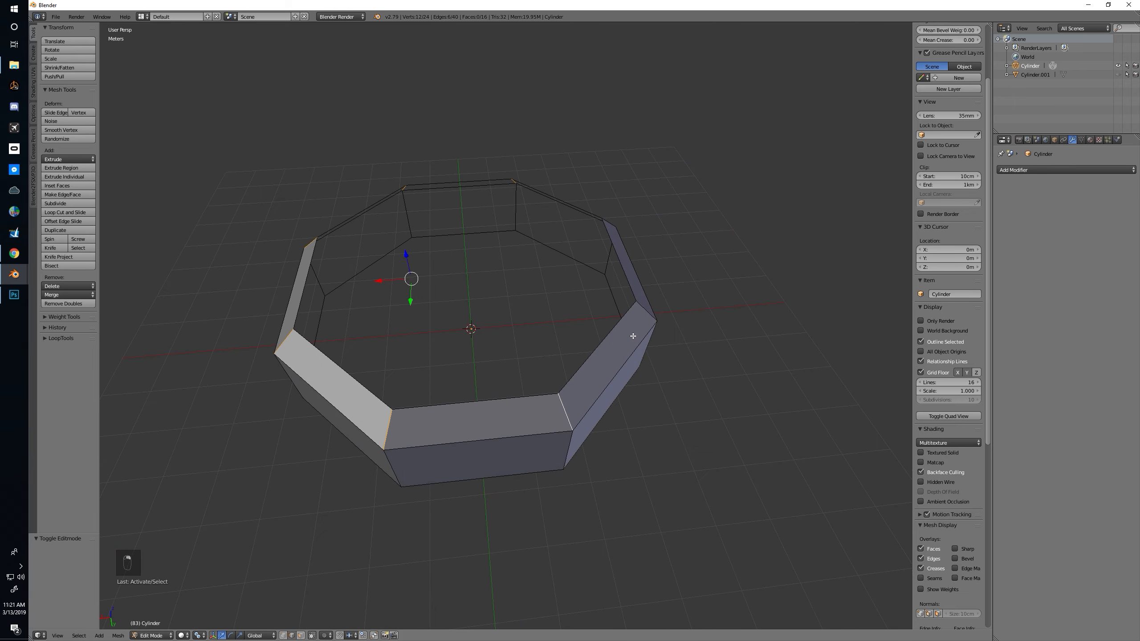
right_click(643, 310, "shift")
middle_click_drag(643, 310, 618, 375)
right_click(619, 377, "shift")
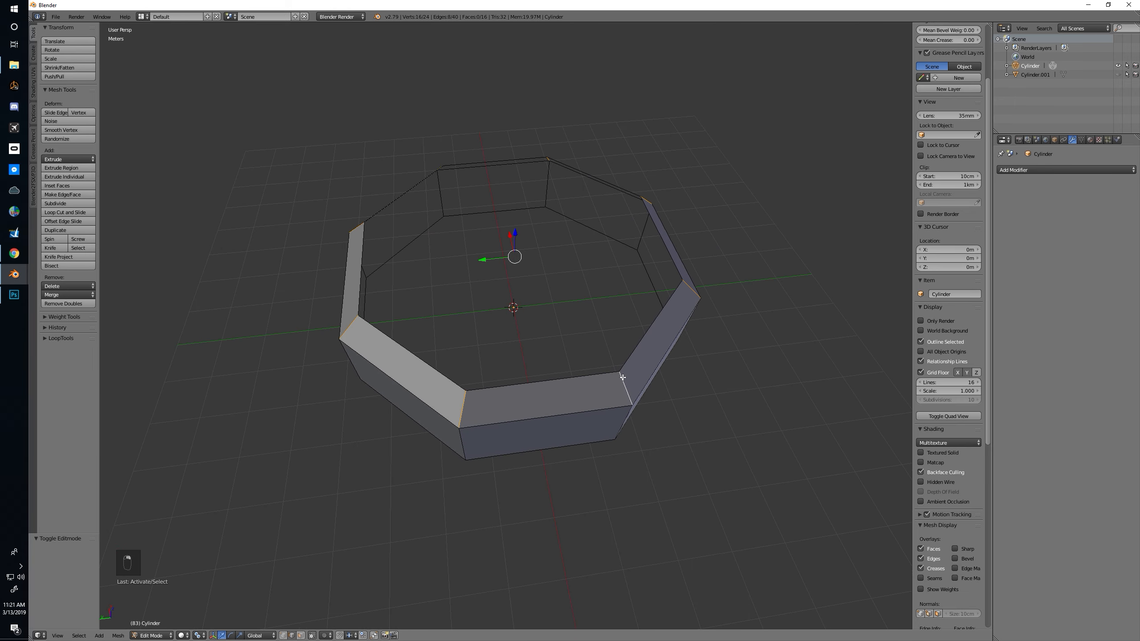
key("ctrl+e")
left_click(620, 378)
Mark one vertical corner edge of the ring's outer wall as a seam
middle_click_drag(619, 377, 603, 366)
right_click(603, 366)
key("ctrl+e")
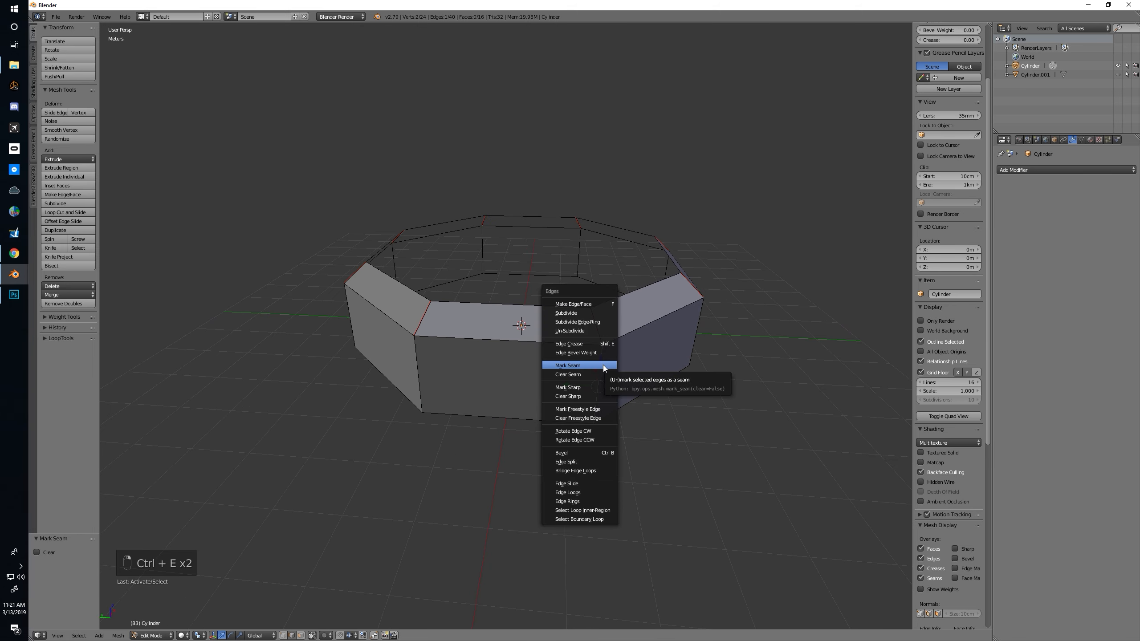
left_click(603, 366)
Apply the ring's scale and unwrap all of its faces along the marked seams
mouse_move(674, 383)
middle_mouse_down()
mouse_move(628, 386)
mouse_move(657, 381)
middle_mouse_up()
key("a")
key("a")
key("a")
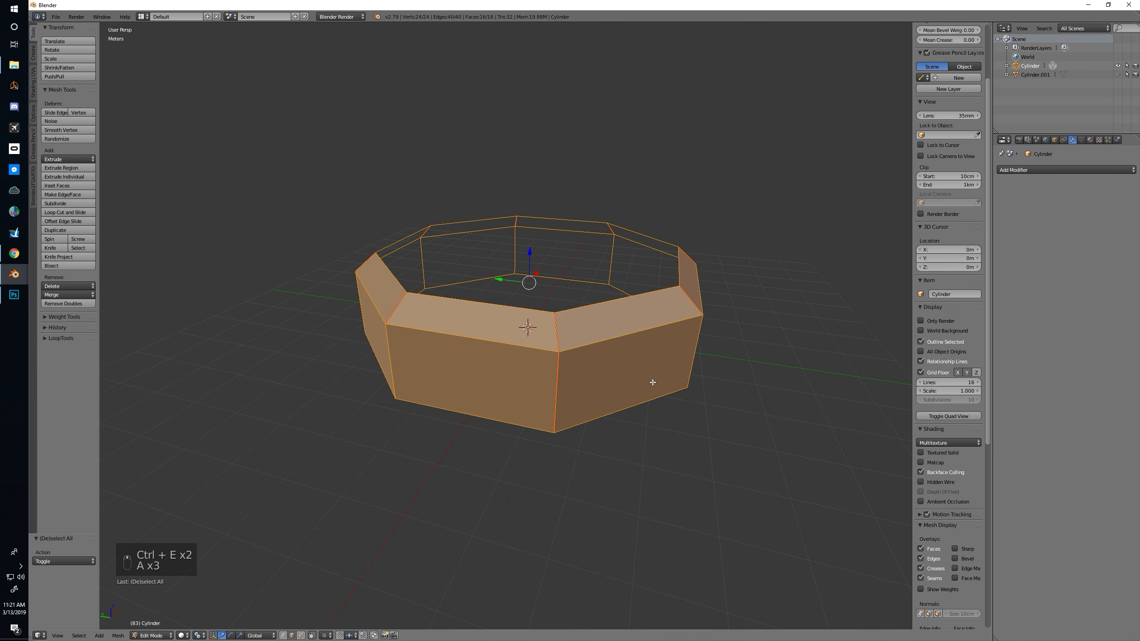
key("u")
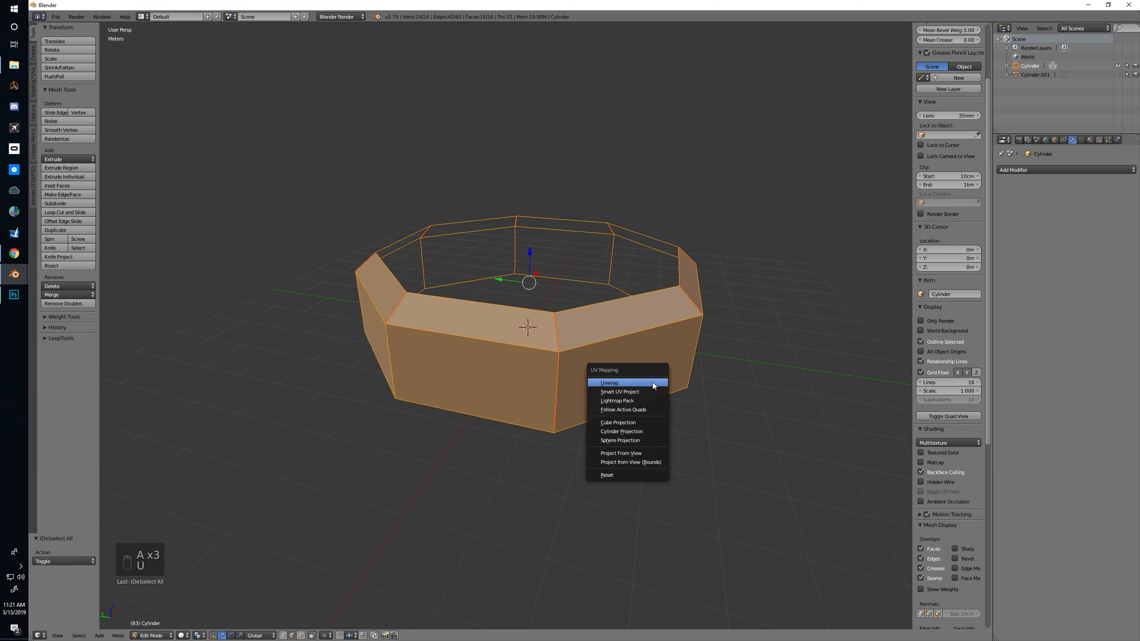
key("Tab")
key("ctrl+a")
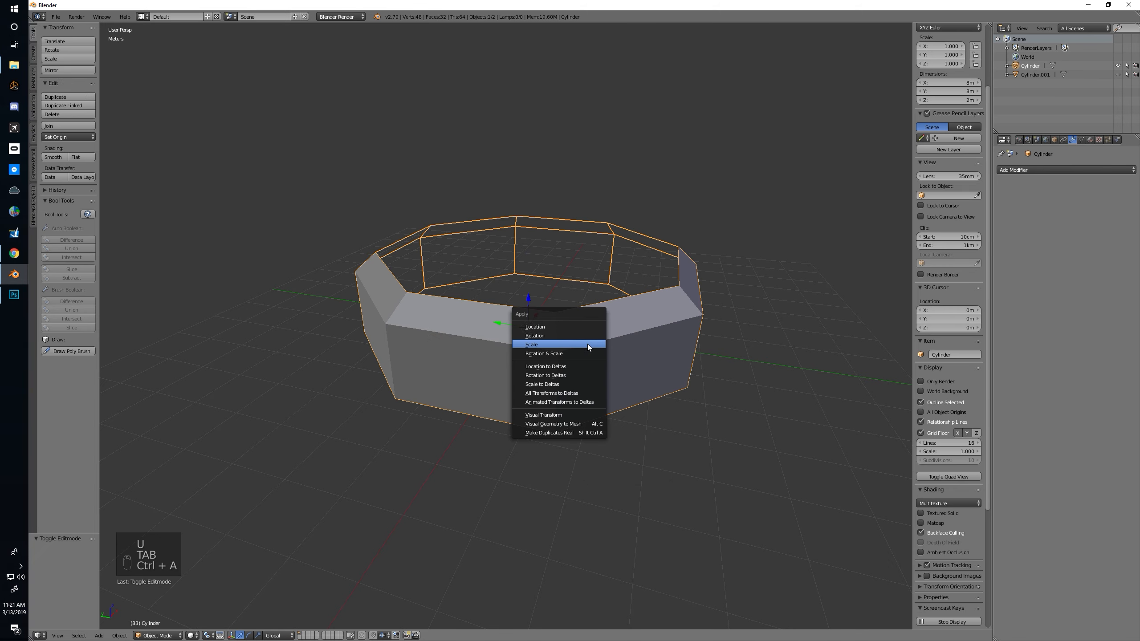
key("Tab")
key("u")
left_click(591, 343)
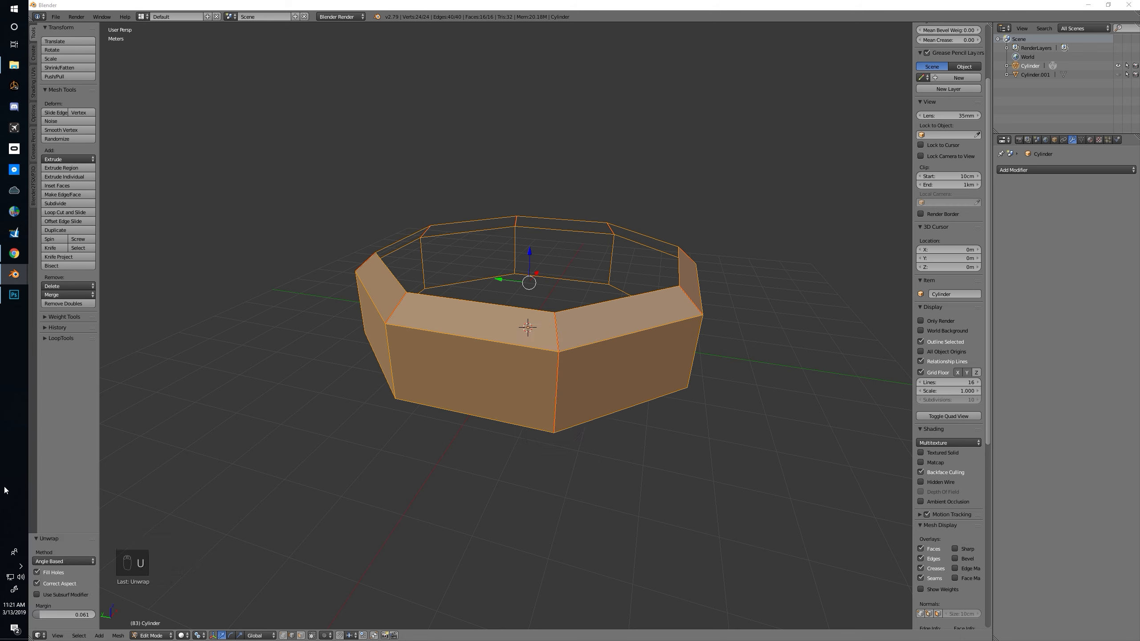
Split the 3D view in two and show the unwrapped ring in a UV/Image Editor beside it
left_click_drag(36, 633, 543, 592)
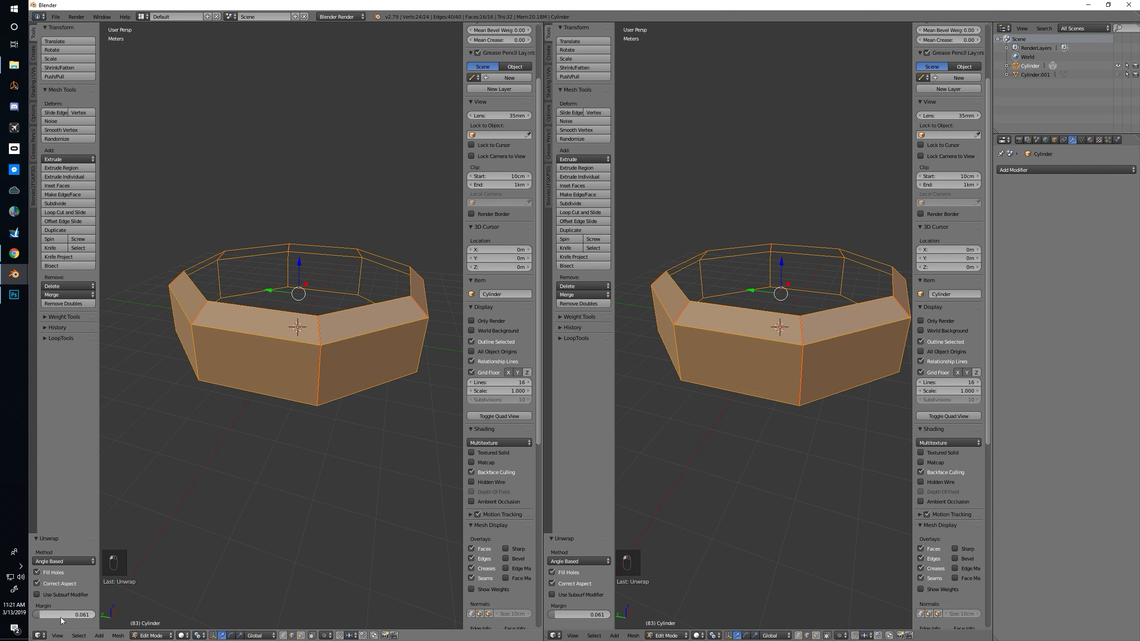
left_click(40, 635)
left_click(67, 565)
scroll(267, 392, "up", 5)
middle_click_drag(298, 396, 363, 314)
scroll(363, 314, "down", 1)
mouse_move(679, 399)
middle_mouse_down()
mouse_move(692, 399)
mouse_move(682, 420)
middle_mouse_up()
scroll(292, 422, "up", 1)
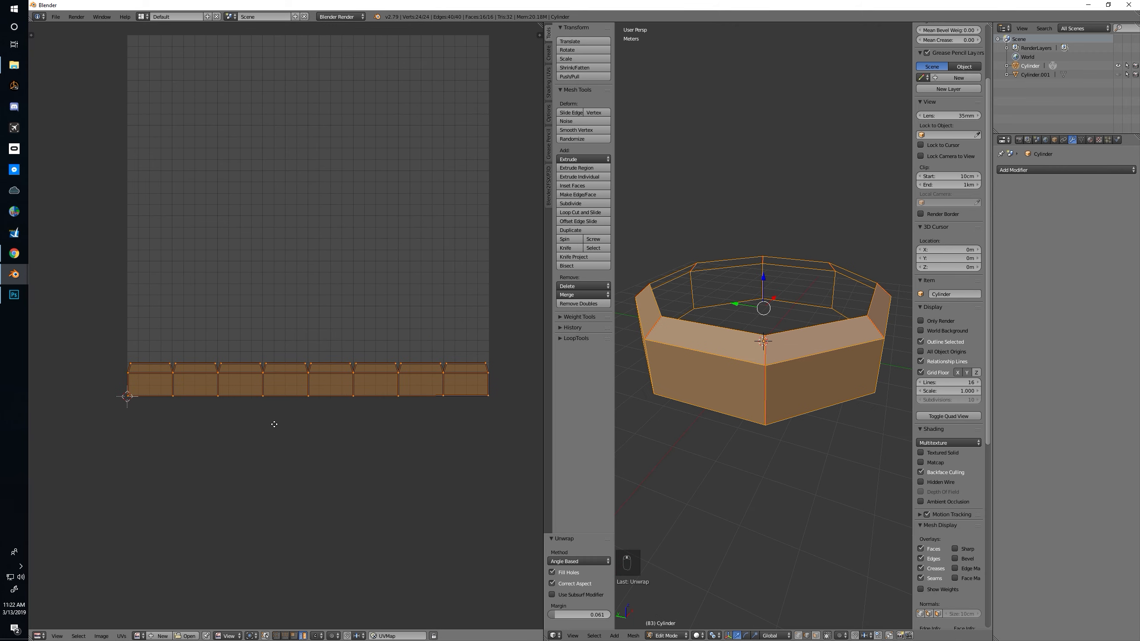
Assign the Untitled colour grid image to the ring's UVs and display the 3D view with textured shading
left_click(140, 636)
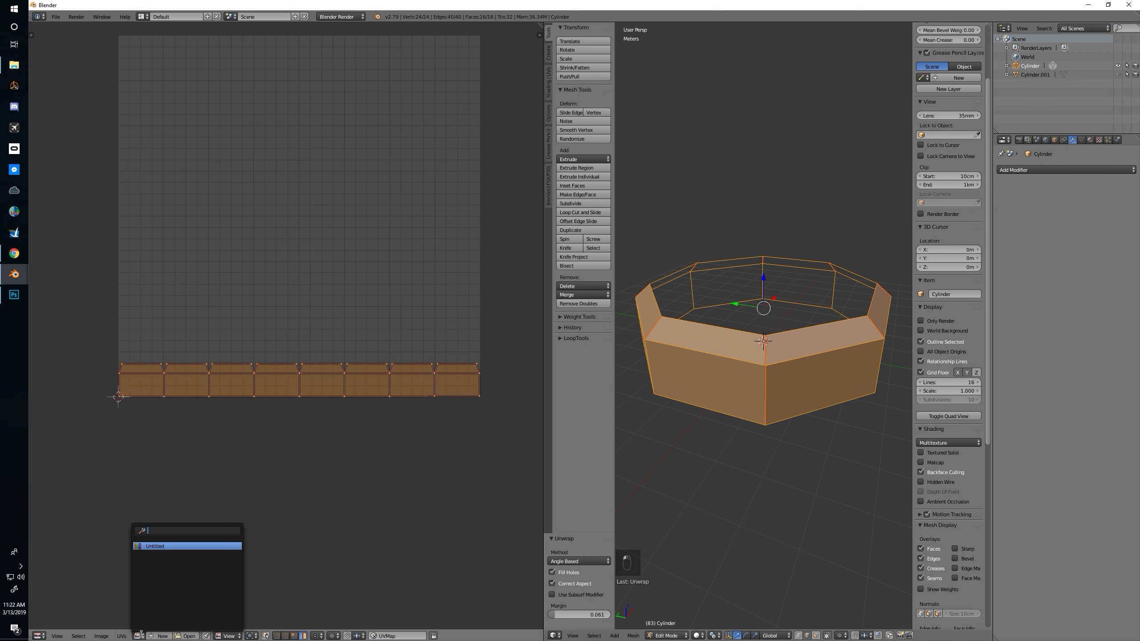
left_click(157, 545)
scroll(249, 427, "down", 10)
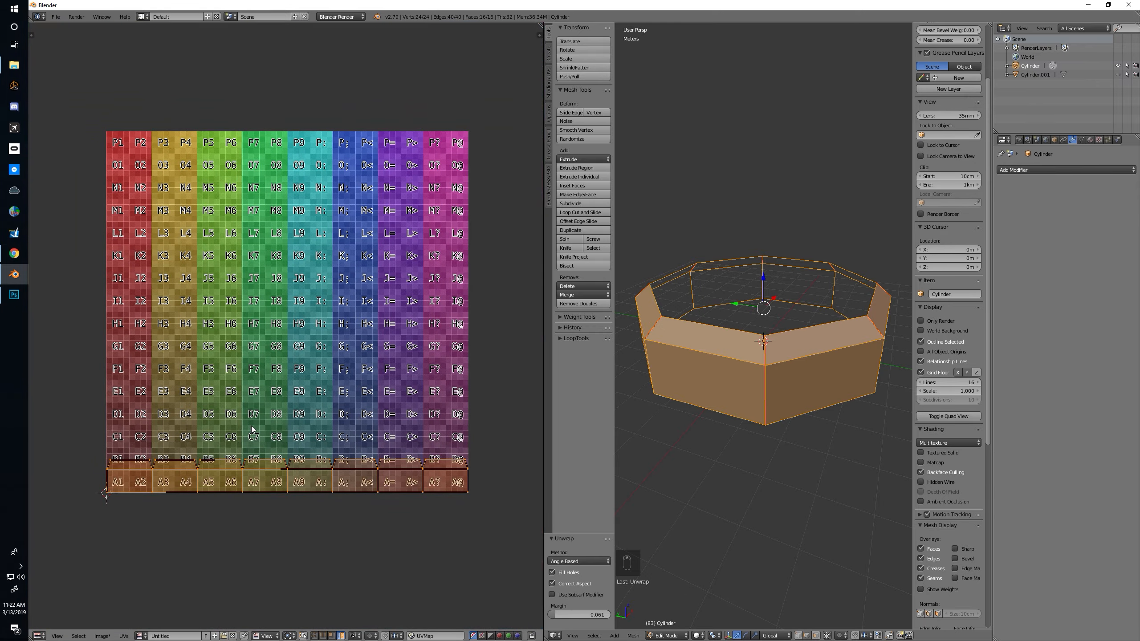
key("alt+z")
mouse_move(793, 430)
middle_mouse_down()
mouse_move(748, 430)
mouse_move(821, 432)
middle_mouse_up()
key("Tab")
key("Tab")
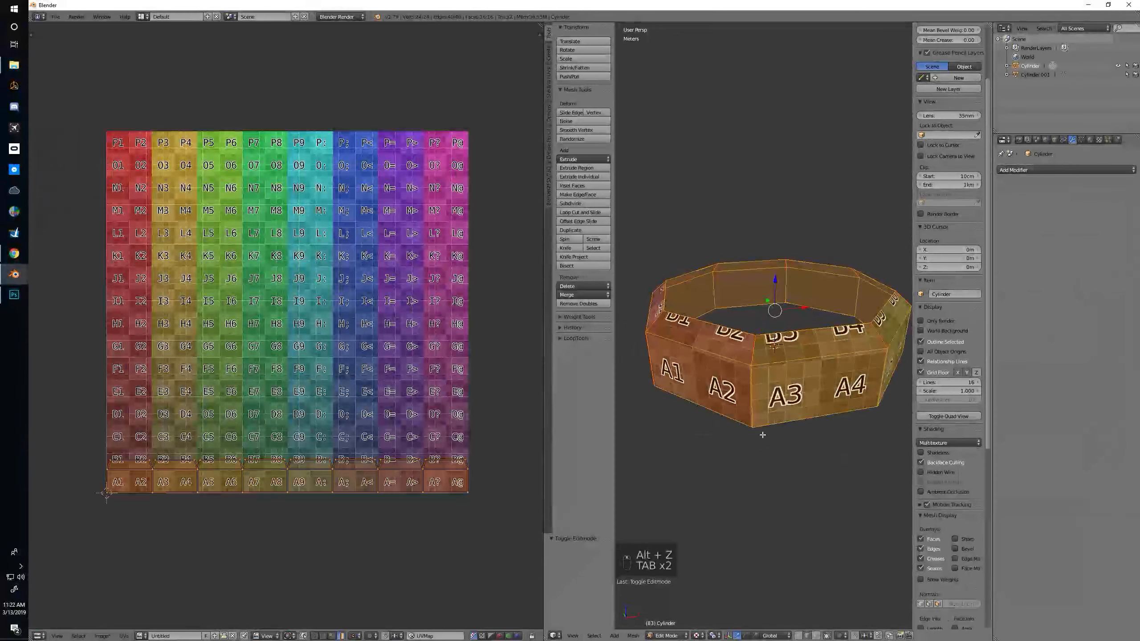
Examine how the unwrapped strip lies on the colour grid and how the grid maps onto the ring
middle_click_drag(287, 471, 244, 405)
scroll(237, 418, "up", 3)
middle_click_drag(201, 449, 320, 342)
middle_click_drag(134, 432, 204, 447)
scroll(294, 419, "up", 2)
scroll(320, 418, "down", 3)
scroll(204, 446, "down", 1)
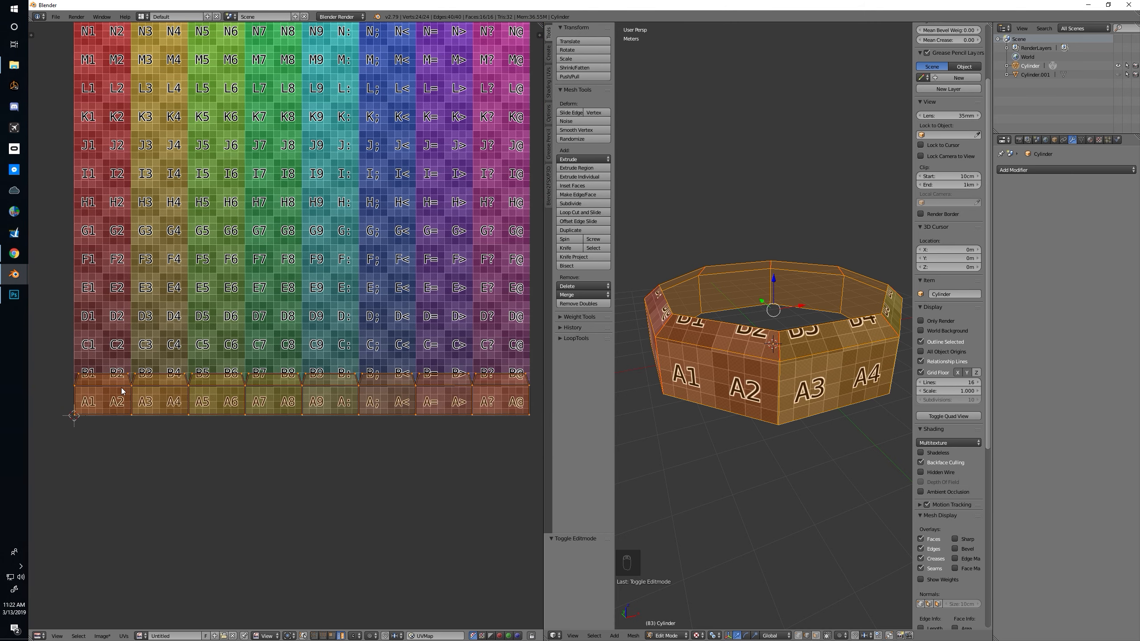
scroll(114, 427, "up", 1)
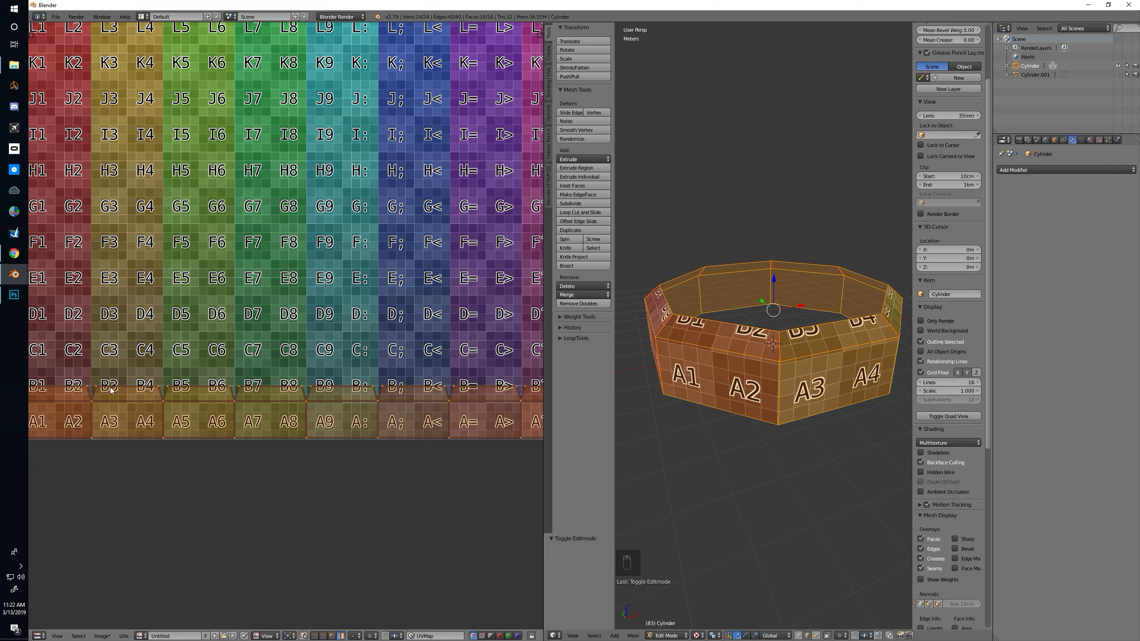
mouse_move(392, 398)
middle_mouse_down()
mouse_move(337, 396)
mouse_move(382, 397)
middle_mouse_up()
middle_click_drag(804, 408, 781, 402)
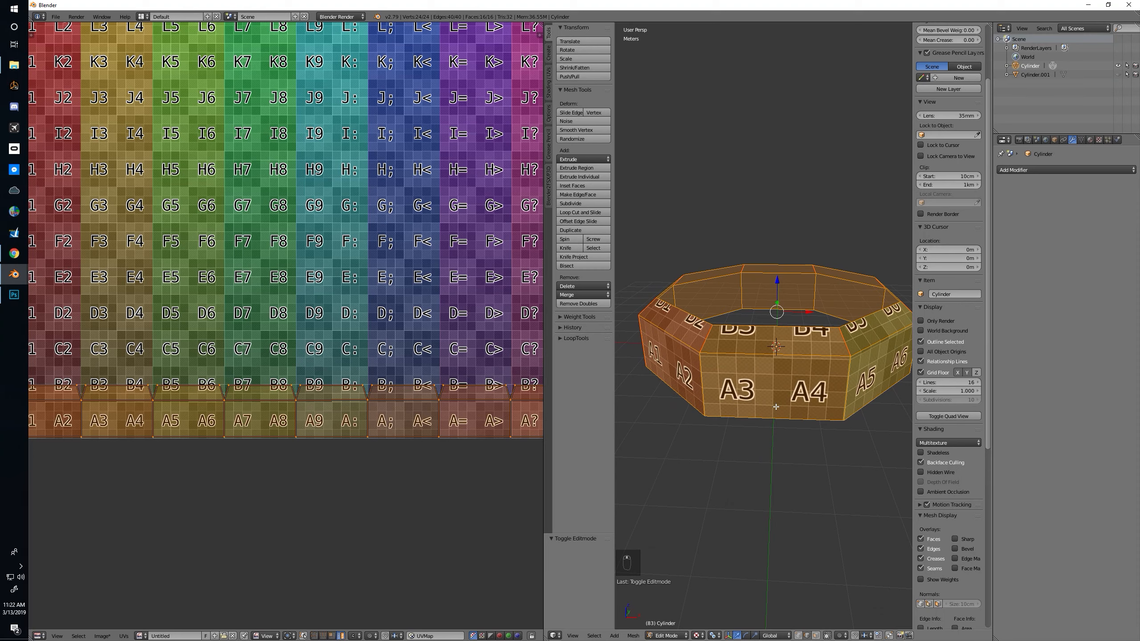
Create a new material for the ring and name it ds_railings
left_click(1090, 140)
left_click(1042, 209)
double_click(1044, 210)
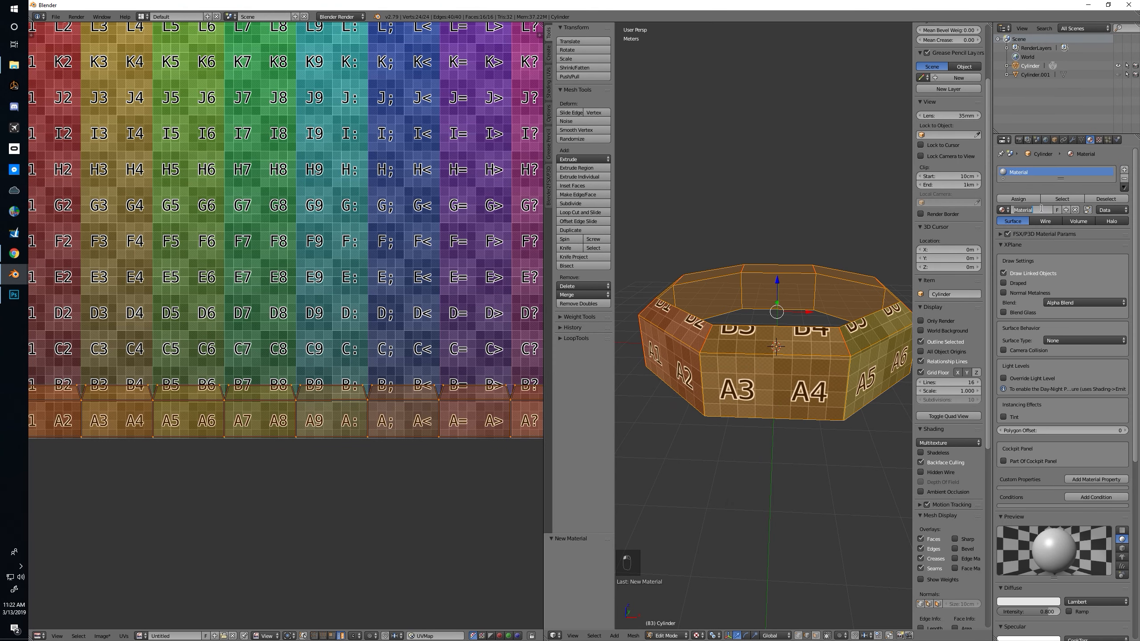
type("ds_railings")
key("Return")
Set the material's FSX/P3D parameters to transparent, with Z-Write alpha enabled, source blend SrcAlpha and destination blend InvSrcAlpha
left_click(1013, 244)
left_click(1033, 235)
scroll(1025, 340, "down", 3)
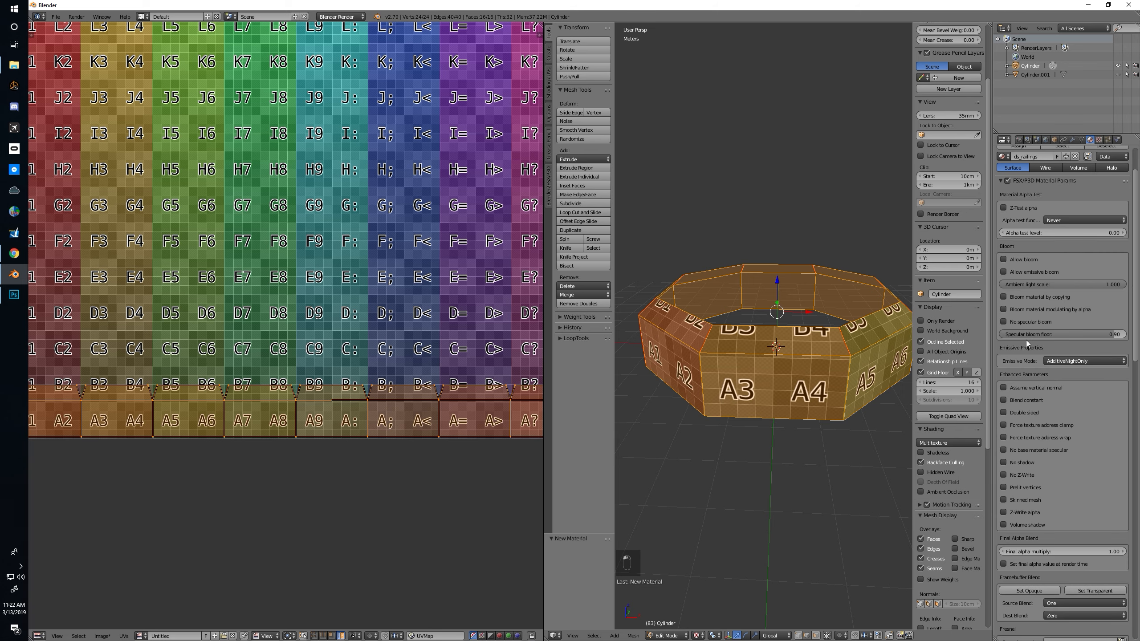
scroll(1026, 340, "down", 9)
left_click(1081, 429)
scroll(1032, 363, "down", 1)
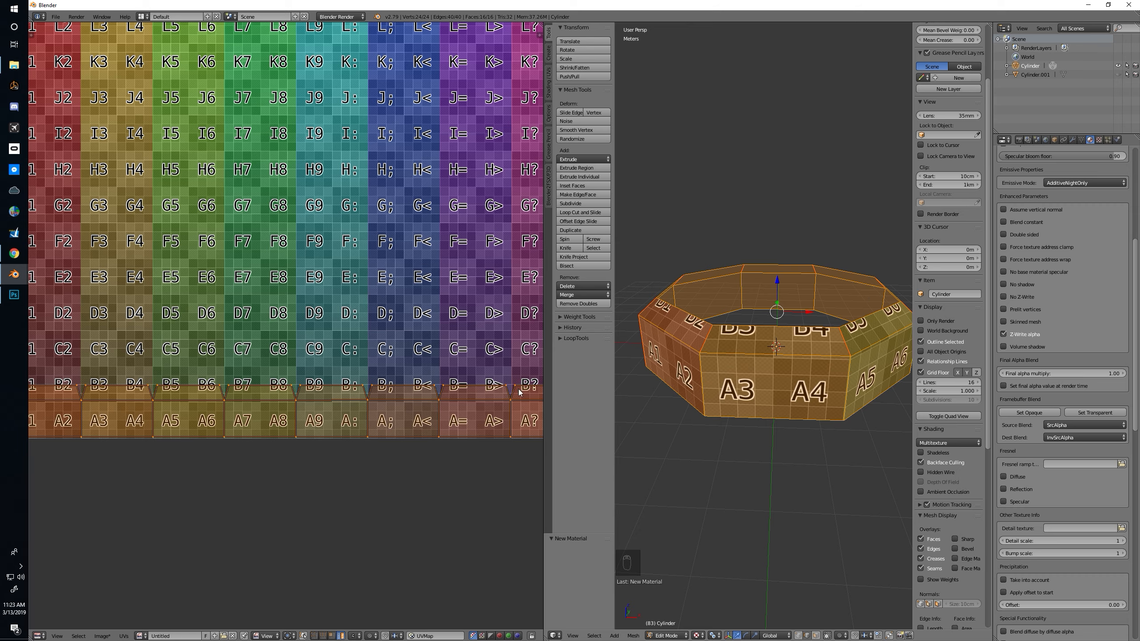
Merge the UV editor area back into a single 3D view and return to object mode
left_click_drag(544, 638, 512, 617)
middle_click_drag(525, 477, 537, 381)
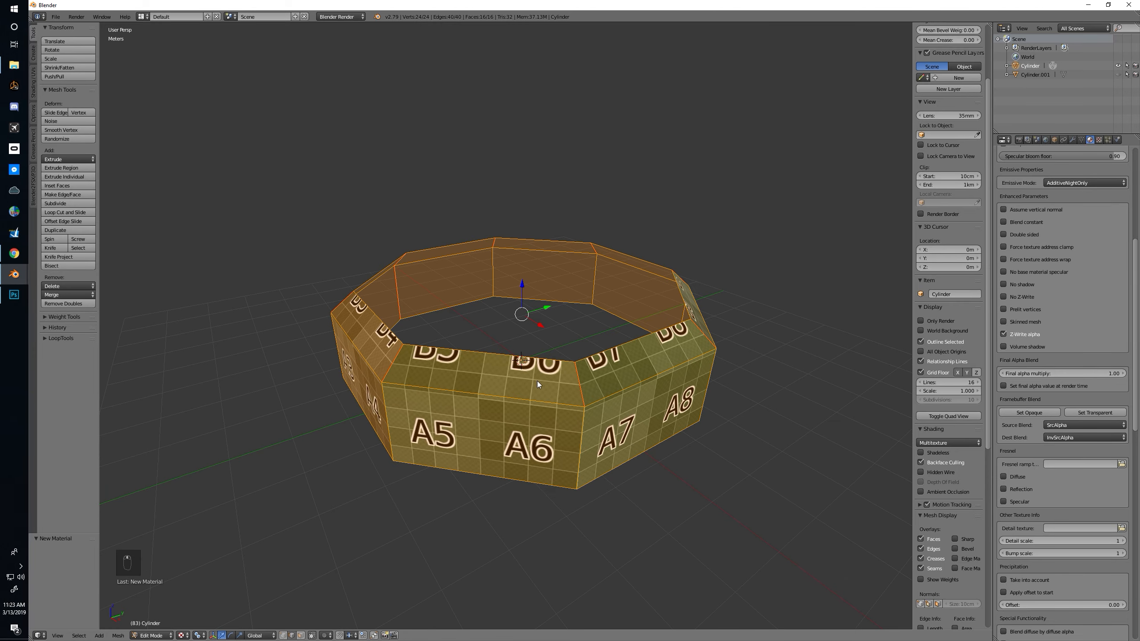
key("Tab")
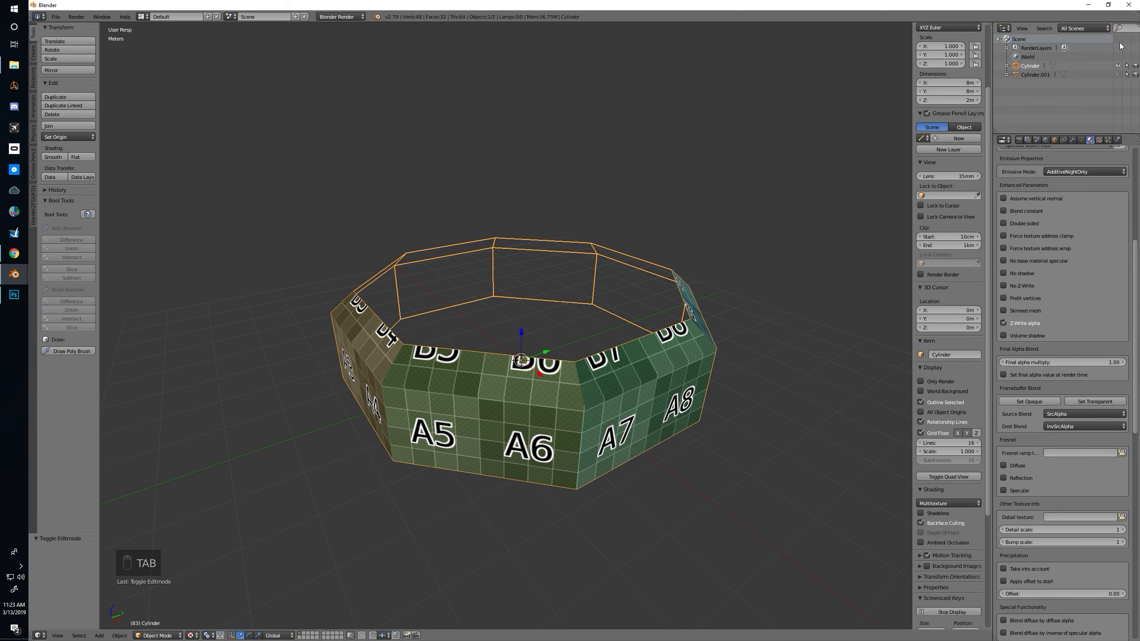
Unhide the old Cylinder.001 object and delete it
left_click(1118, 74)
left_click(1035, 74)
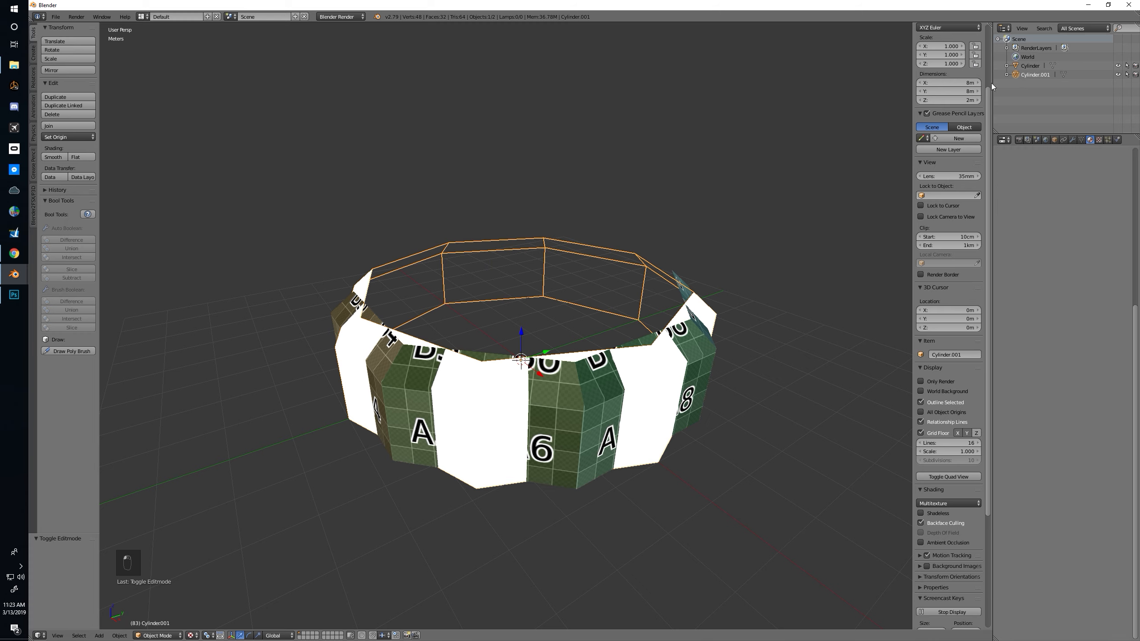
key("x")
left_click(703, 220)
Duplicate the textured Cylinder ring in place and hide the original
right_click(597, 418)
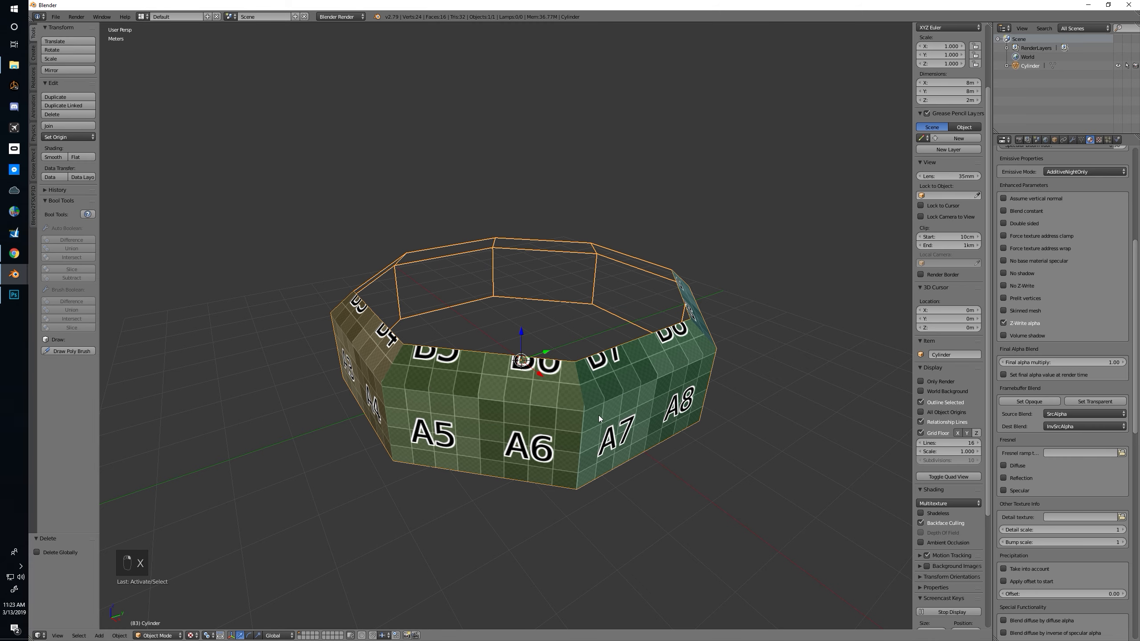
key("shift+d")
right_click(613, 380)
middle_click_drag(611, 370, 546, 374)
key("Tab")
key("Tab")
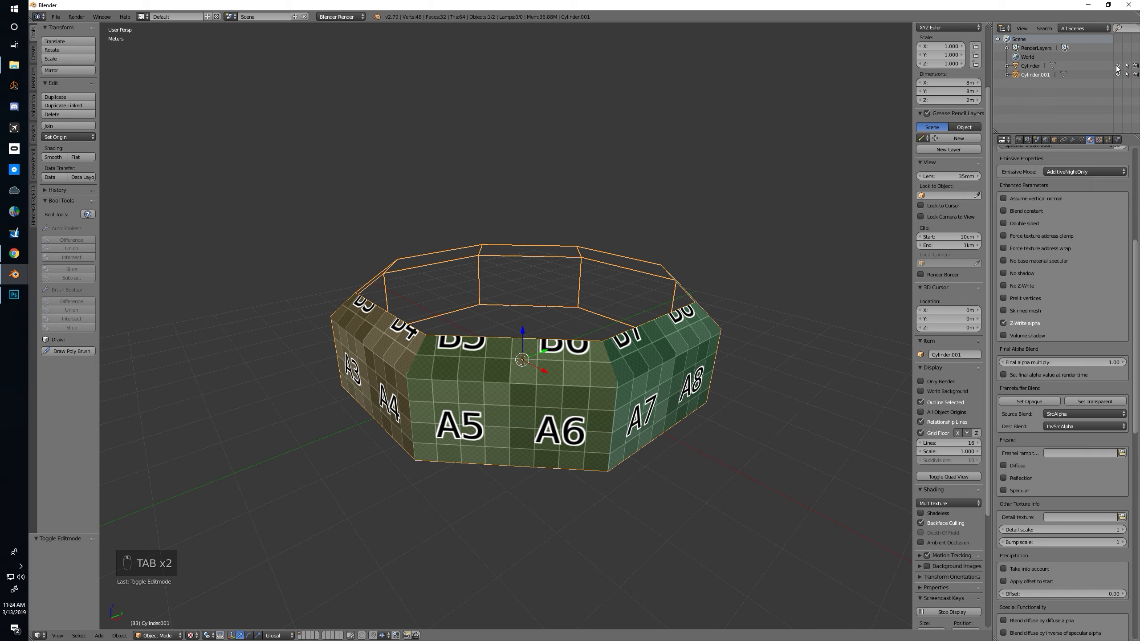
middle_click_drag(677, 244, 586, 285)
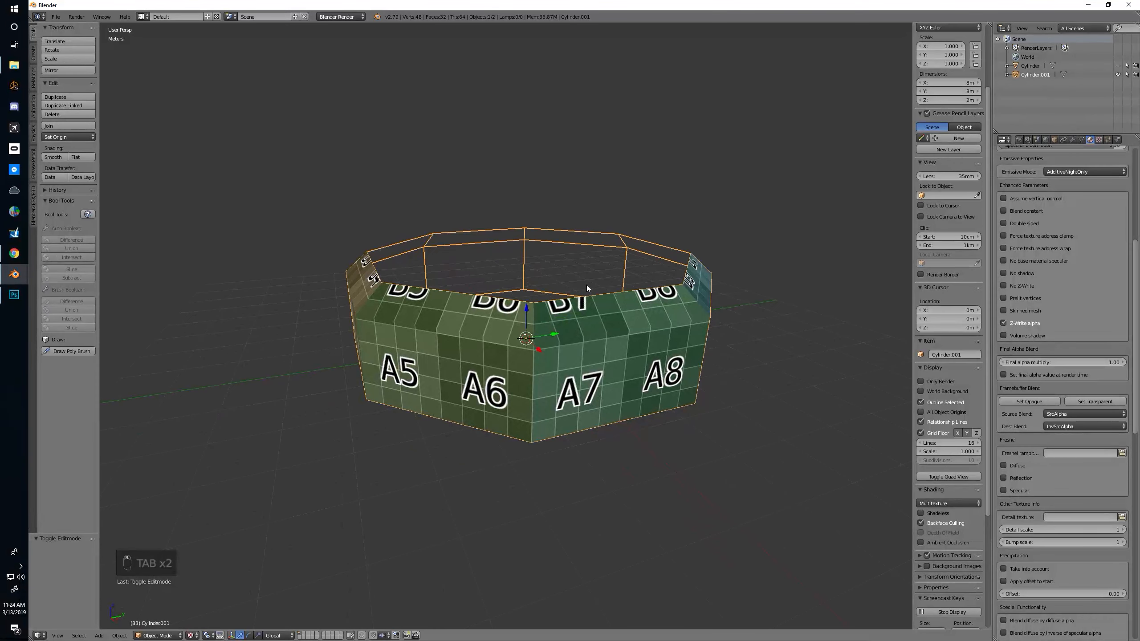
Switch to the browser to examine the forum's reference image of the tower railings, and return to Blender
scroll(584, 291, "up", 2)
scroll(586, 302, "down", 2)
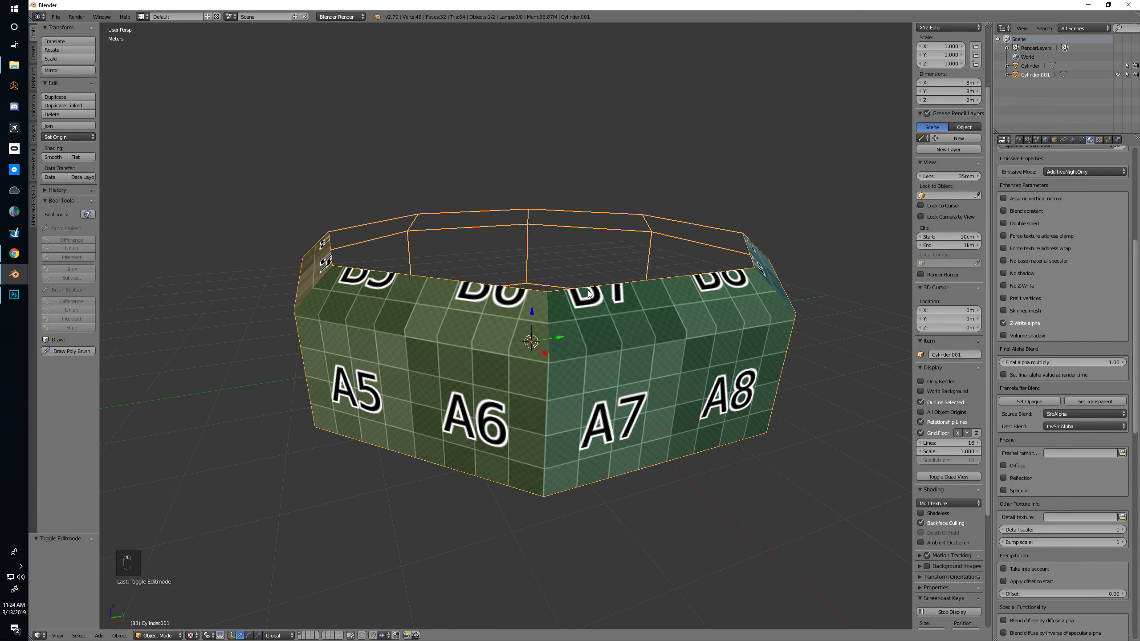
key("alt+Tab")
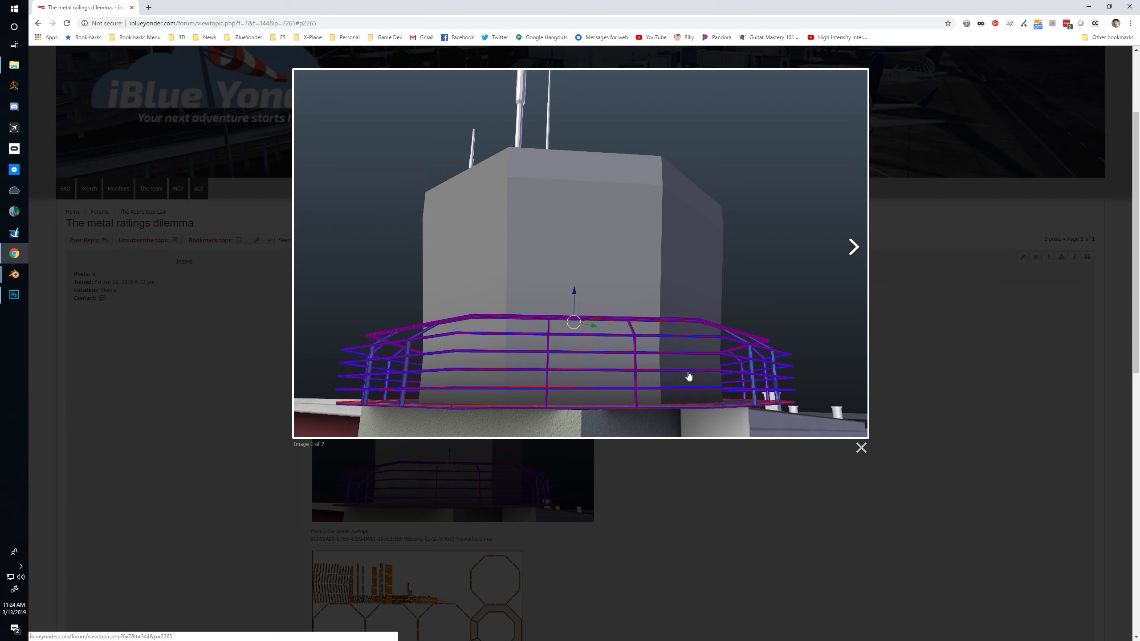
key("alt+Tab")
In edit mode, add three evenly spaced horizontal loop cuts around the duplicate ring's outer wall, deselect everything and switch to solid shading
middle_click_drag(688, 374, 636, 368)
key("Tab")
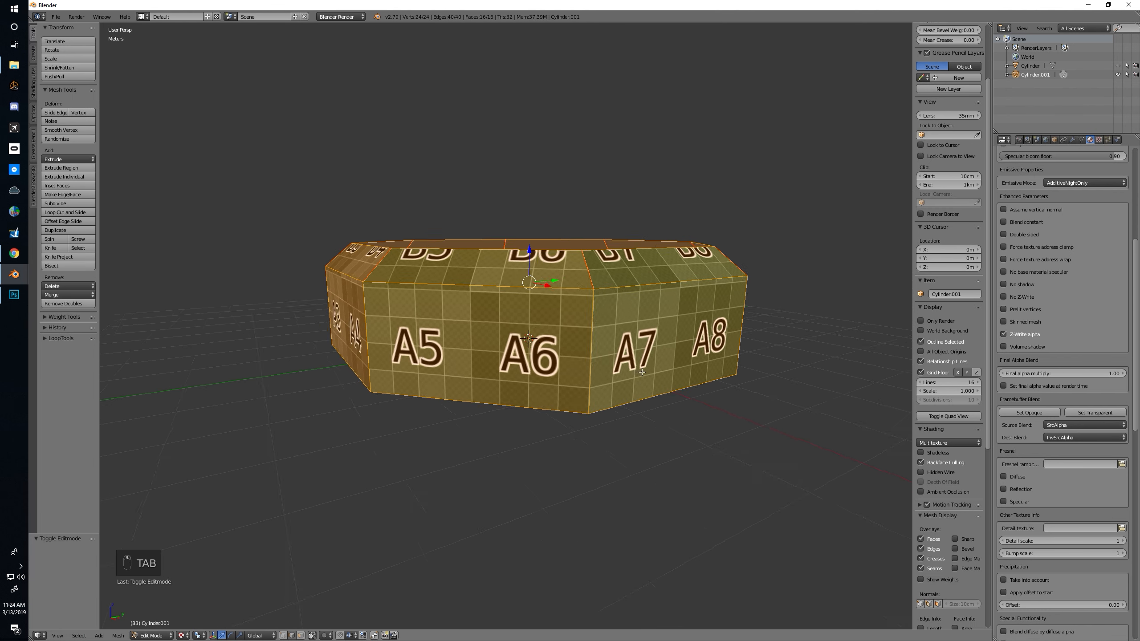
key("ctrl+r")
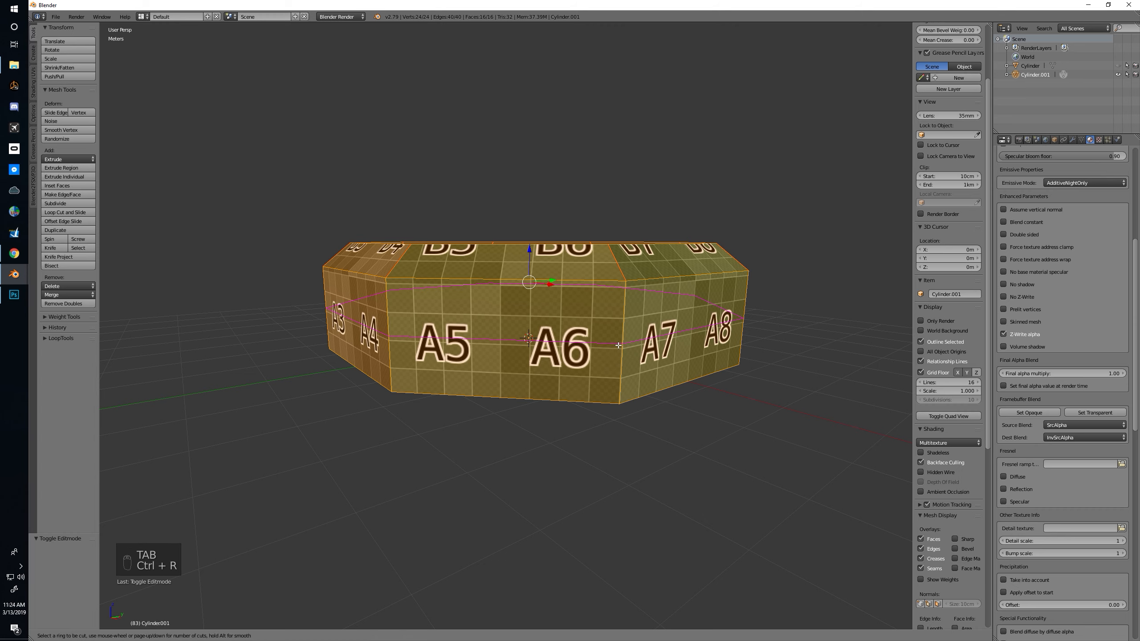
scroll(618, 345, "up", 2)
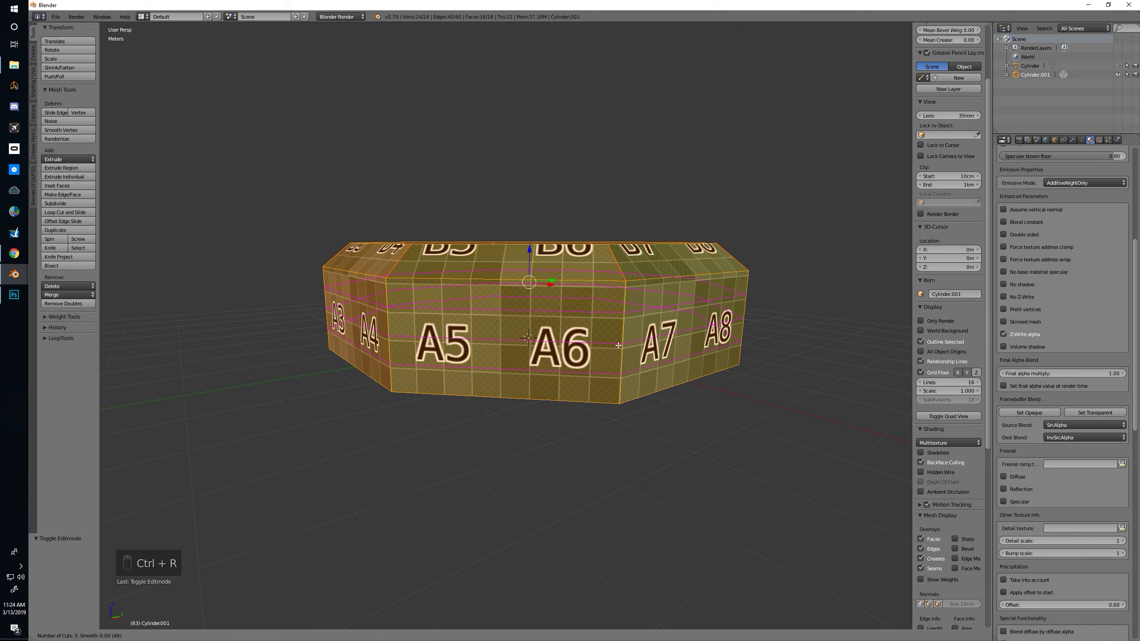
left_click(618, 345)
right_click(617, 344)
middle_click_drag(629, 345, 591, 355)
key("a")
key("alt+z")
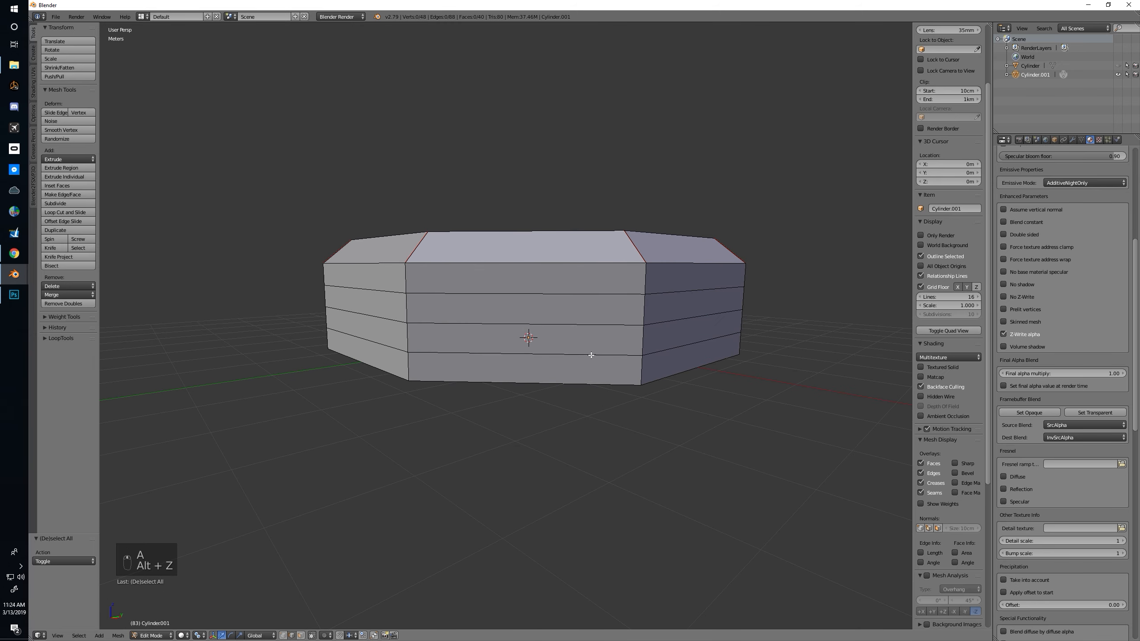
Highlight the ring's horizontal edge loops one by one to identify where the rails run
right_click(591, 356)
right_click(591, 327)
right_click(599, 301)
right_click(593, 246)
right_click(586, 262)
right_click(583, 269, "alt")
right_click(575, 296, "alt")
right_click(565, 331, "alt")
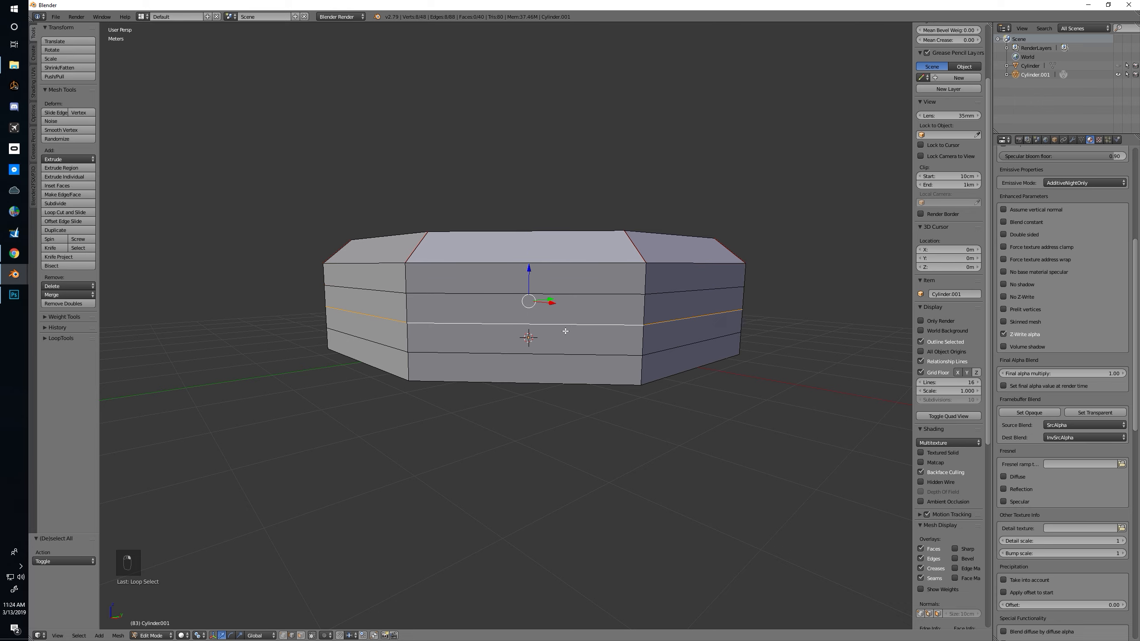
Select the three new edge loops together with the wall's upper edge loop and the inner rim loop
right_click(557, 356, "alt")
middle_click_drag(558, 356, 551, 356)
middle_click_drag(470, 369, 500, 379)
right_click(505, 368, "alt+shift")
right_click(521, 342, "alt+shift")
right_click(495, 310, "alt+shift")
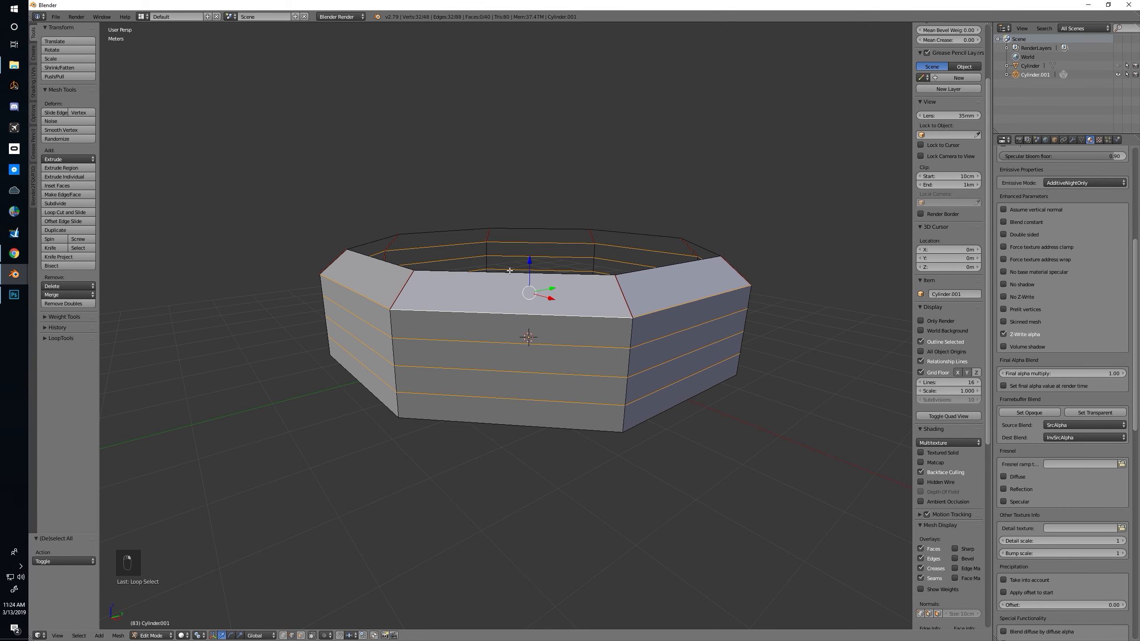
middle_click_drag(555, 278, 501, 311)
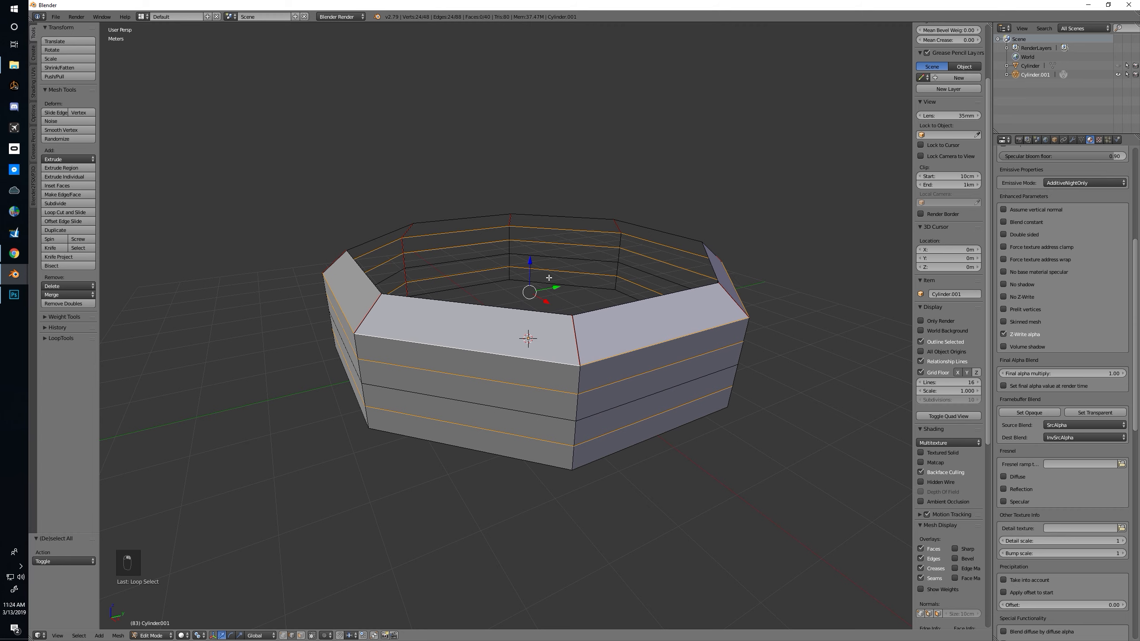
right_click(544, 254, "alt+shift")
right_click(552, 214, "alt+shift")
middle_click_drag(552, 213, 470, 292)
middle_click_drag(603, 320, 592, 316)
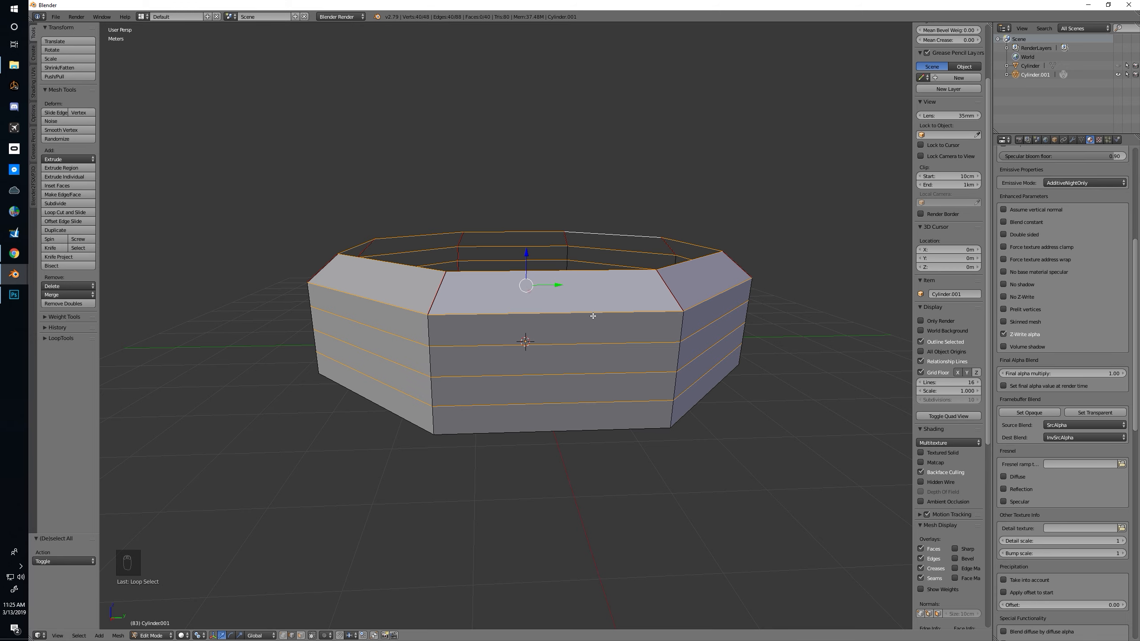
Duplicate the selected edge loops, separate them into their own object, and hide everything else in object mode
key("shift+d")
key("p")
left_click(585, 320)
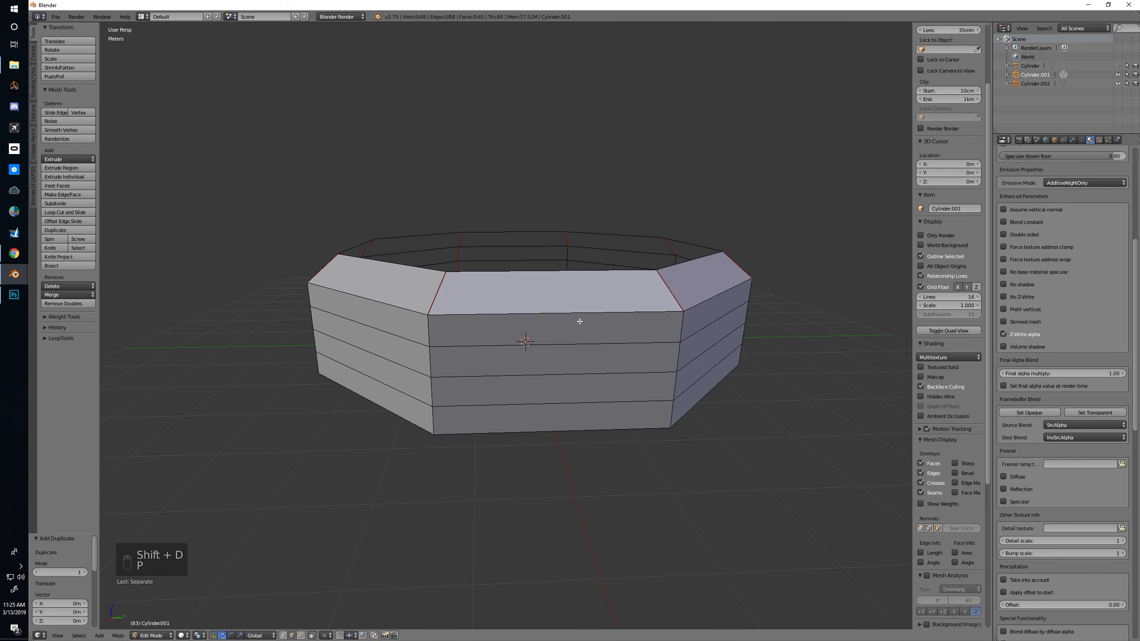
key("Tab")
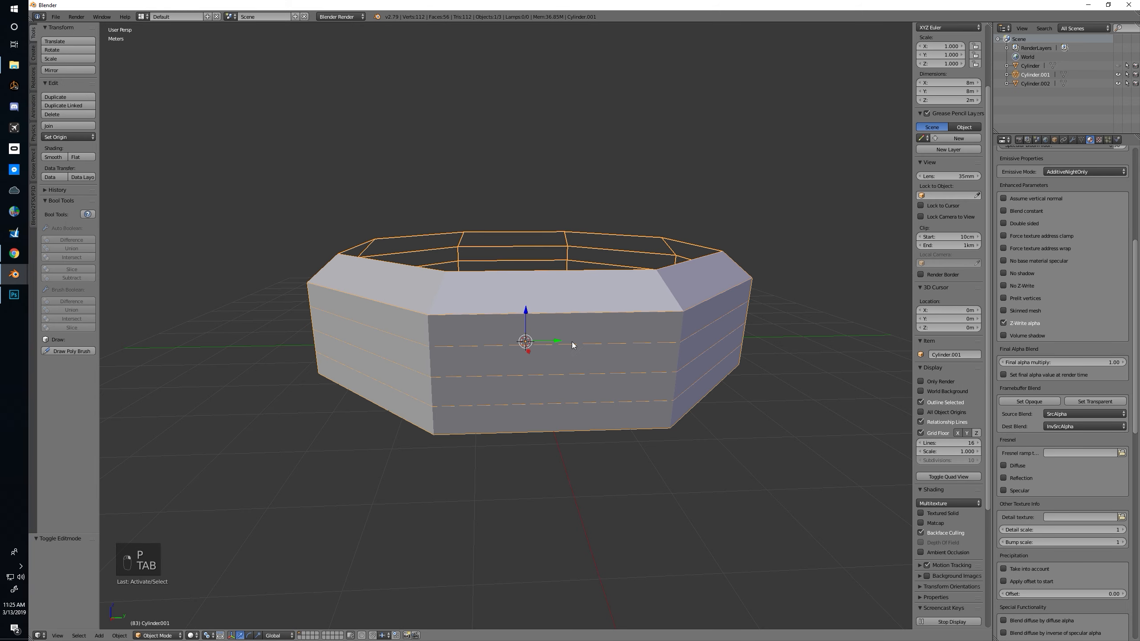
right_click(575, 344)
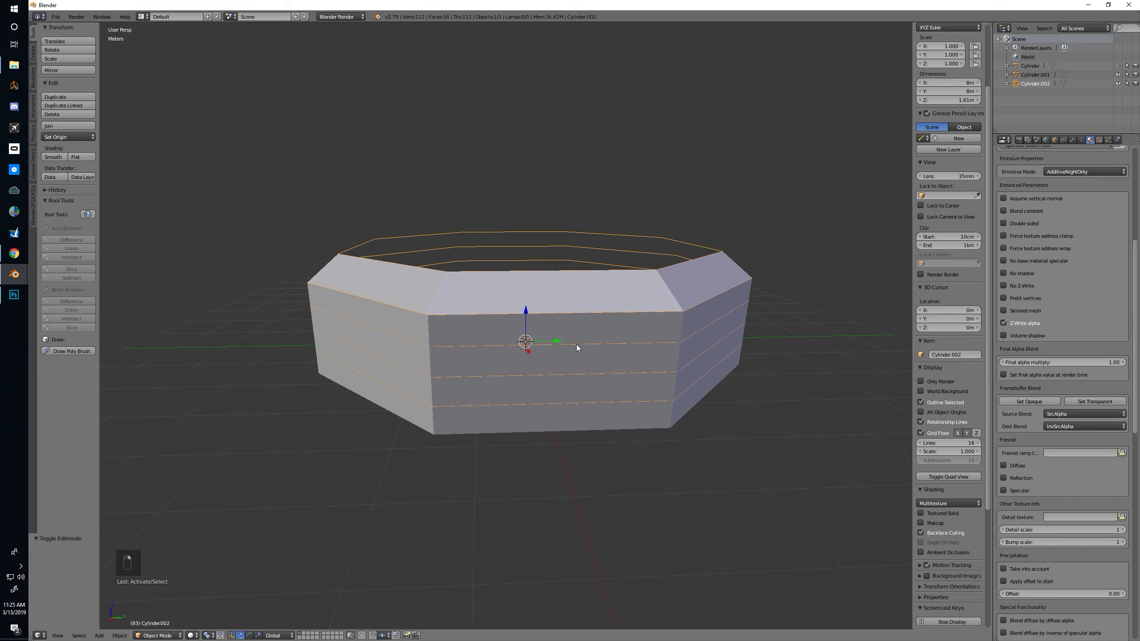
key("shift+h")
mouse_move(577, 344)
middle_mouse_down()
mouse_move(564, 351)
mouse_move(602, 344)
mouse_move(526, 347)
mouse_move(570, 369)
mouse_move(571, 357)
middle_mouse_up()
Convert the separated edge loops from a mesh to a curve
right_click(577, 335)
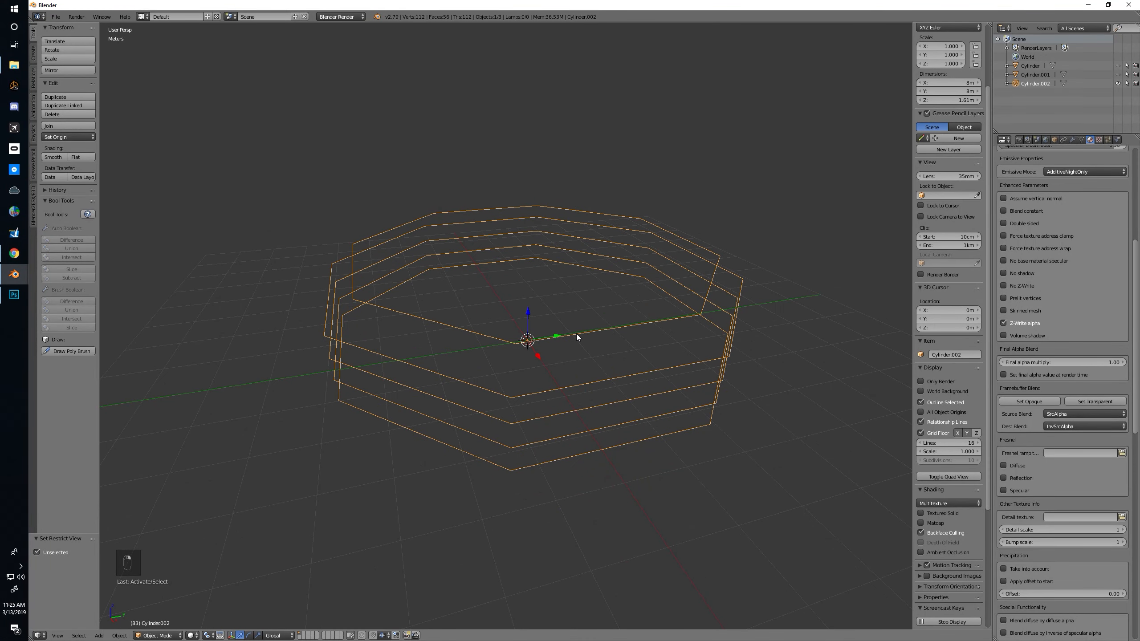
key("alt+c")
left_click(578, 327)
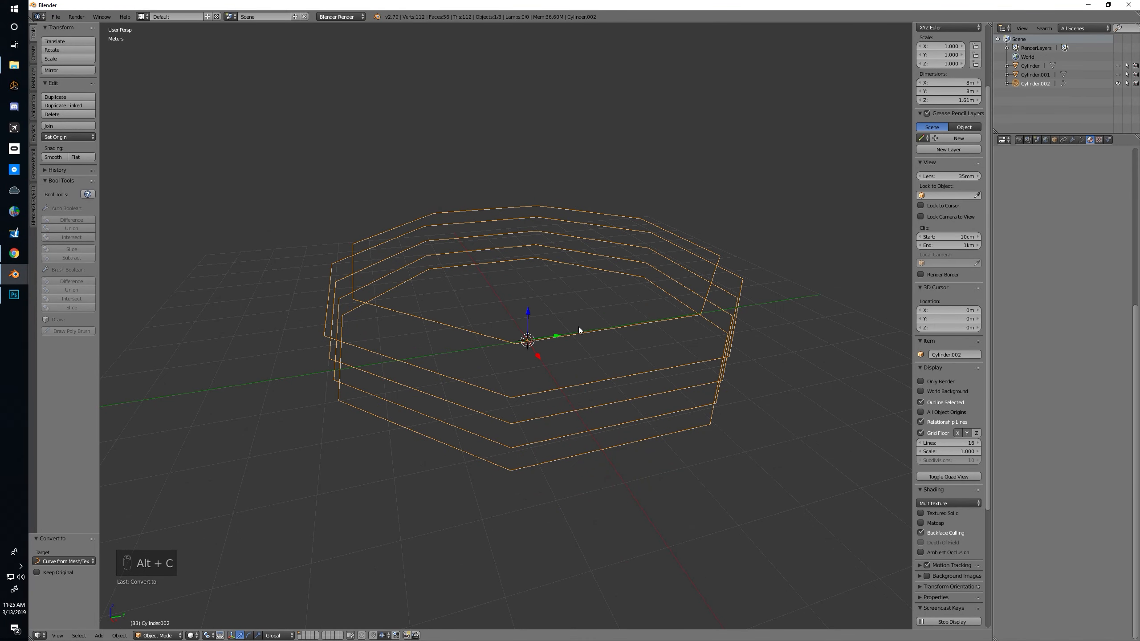
In top orthographic view, add a Bezier circle at the origin and scale it down to about 0.063
key("KP_7")
key("KP_5")
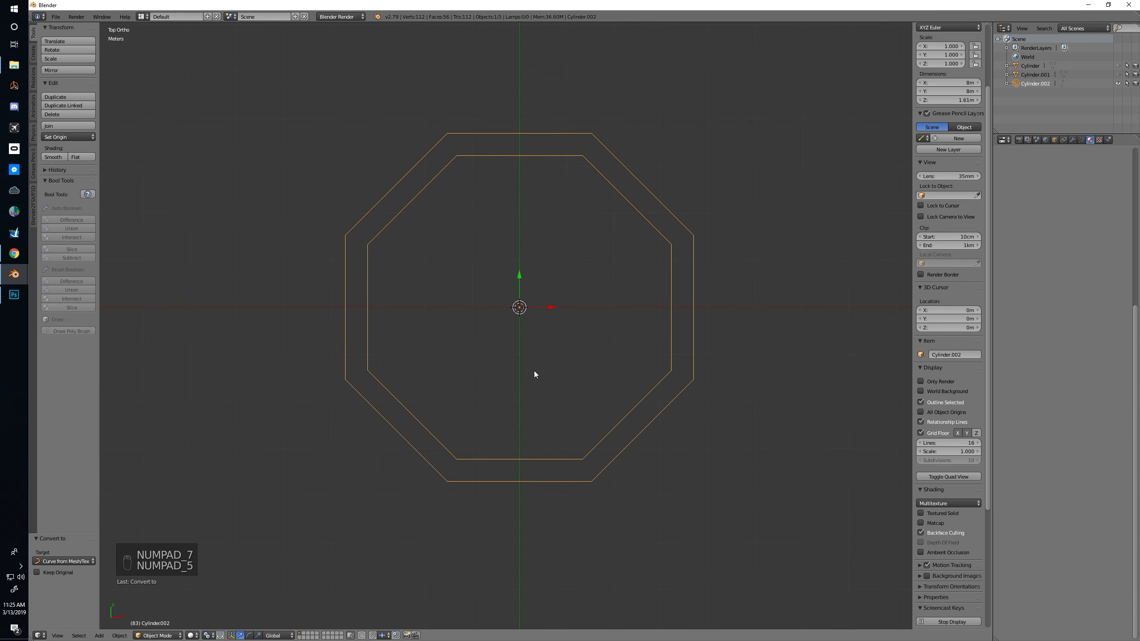
scroll(535, 313, "up", 4)
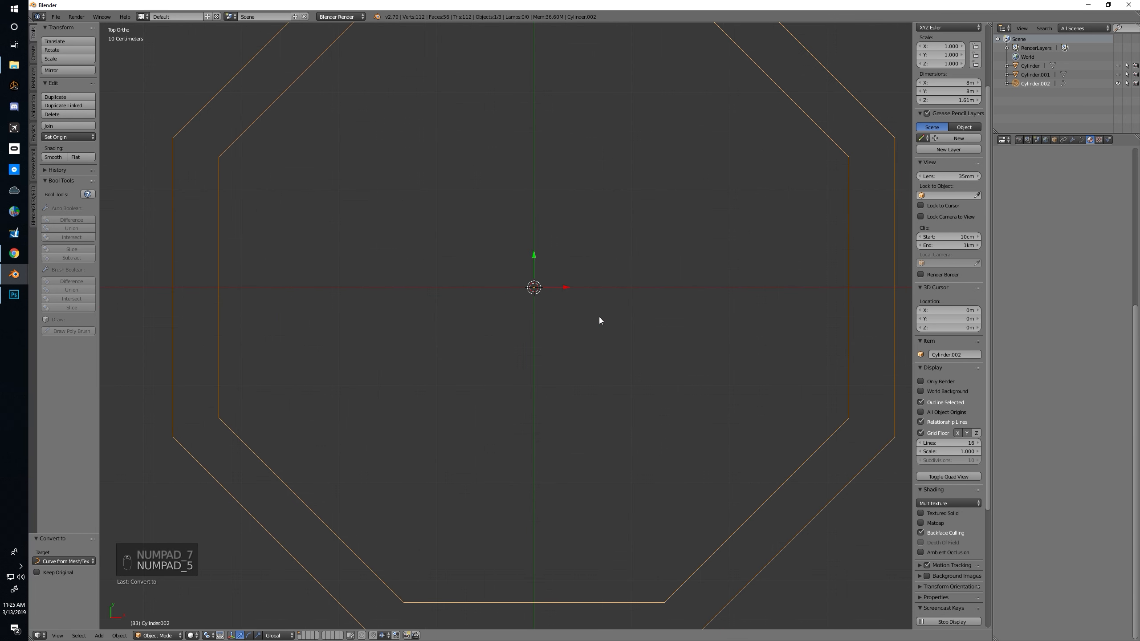
key("shift+a")
mouse_move(593, 317)
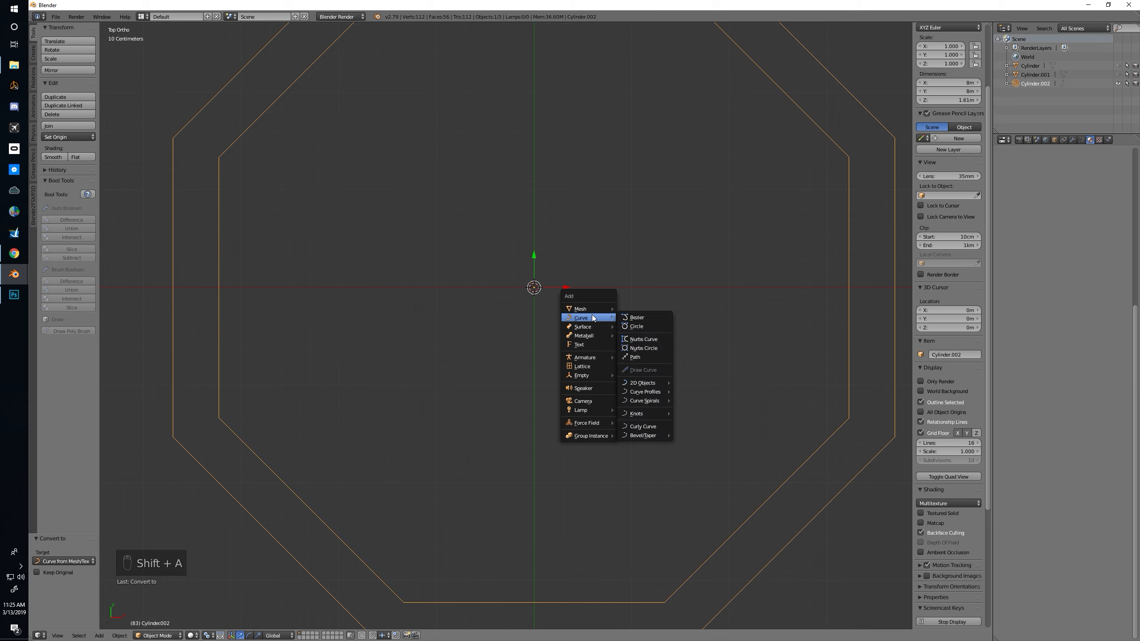
left_click(641, 326)
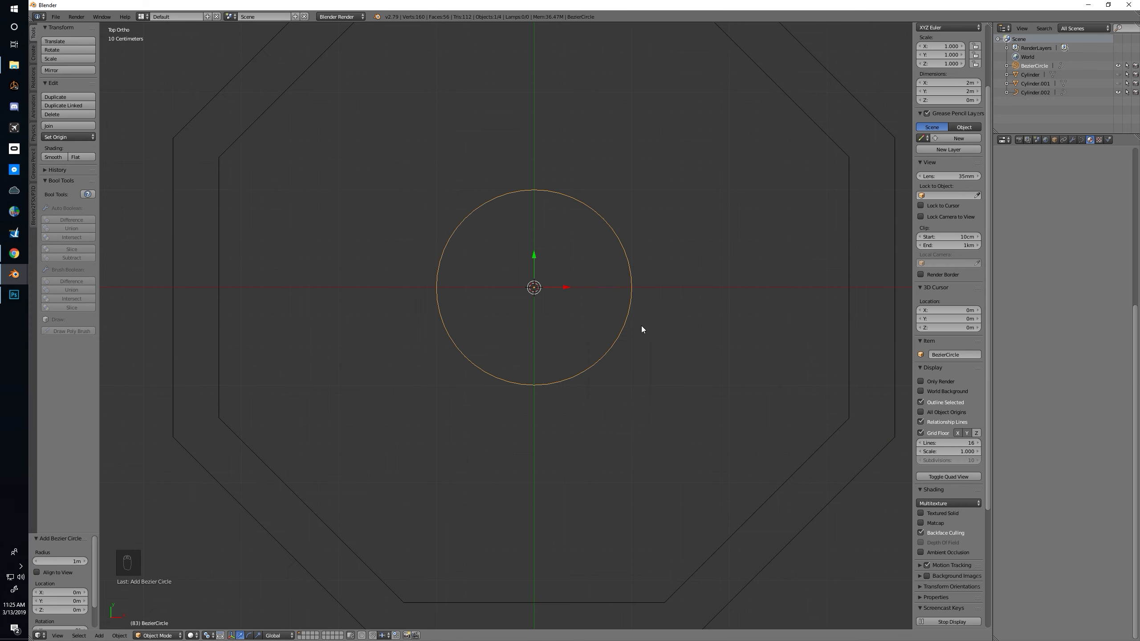
key("s")
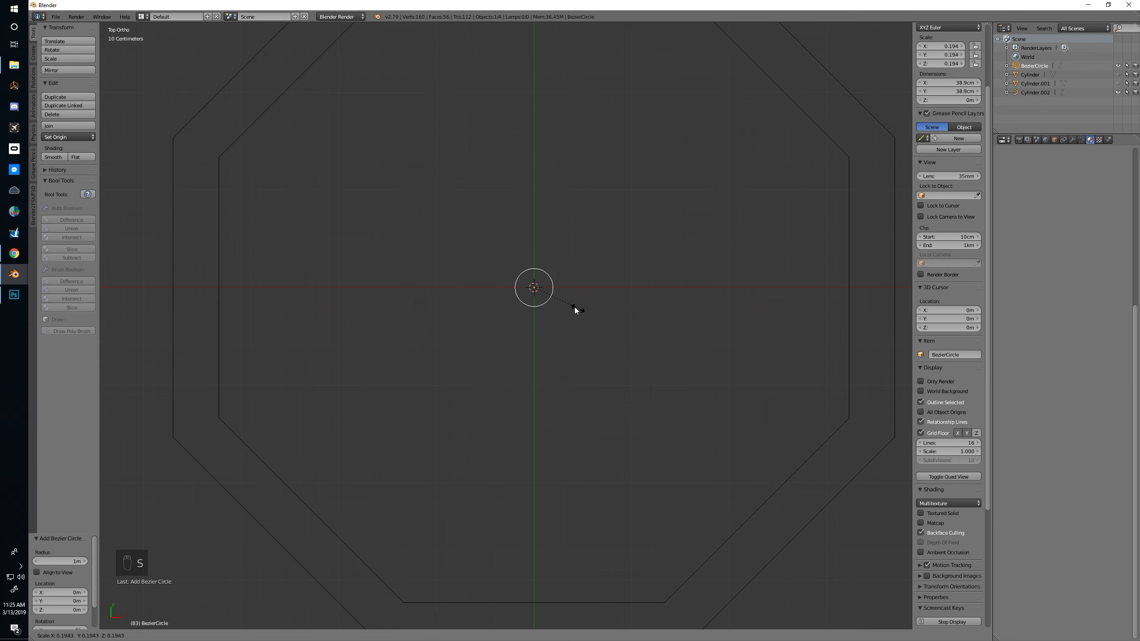
left_click(545, 298)
Set BezierCircle as the bevel object of the Cylinder.002 rail curve
middle_click_drag(666, 360, 677, 303)
right_click(677, 303)
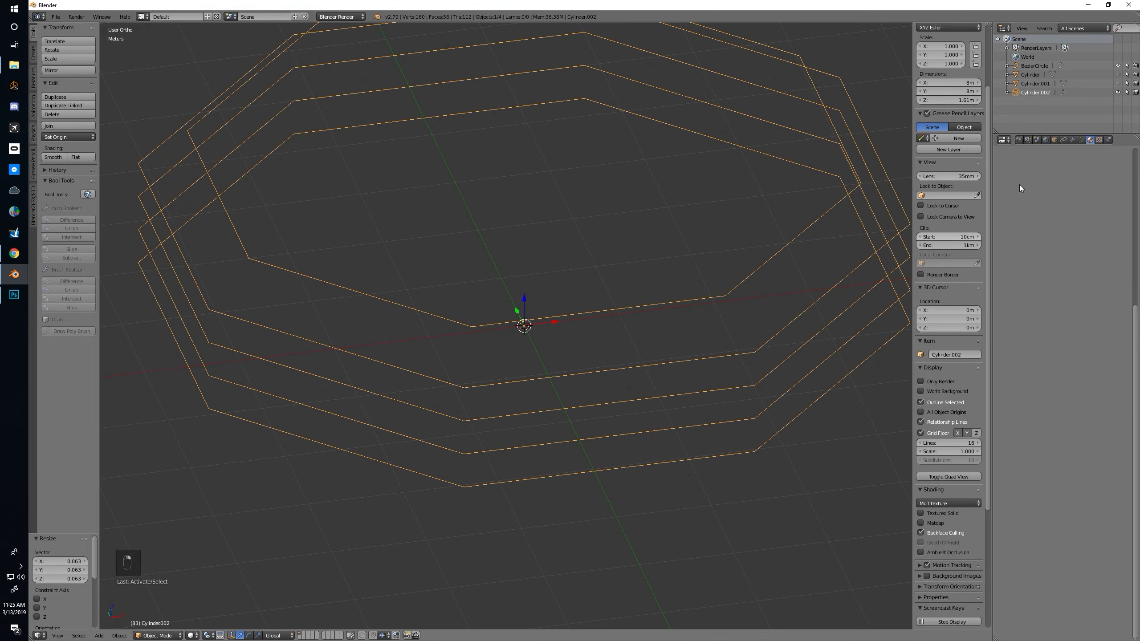
left_click(1080, 139)
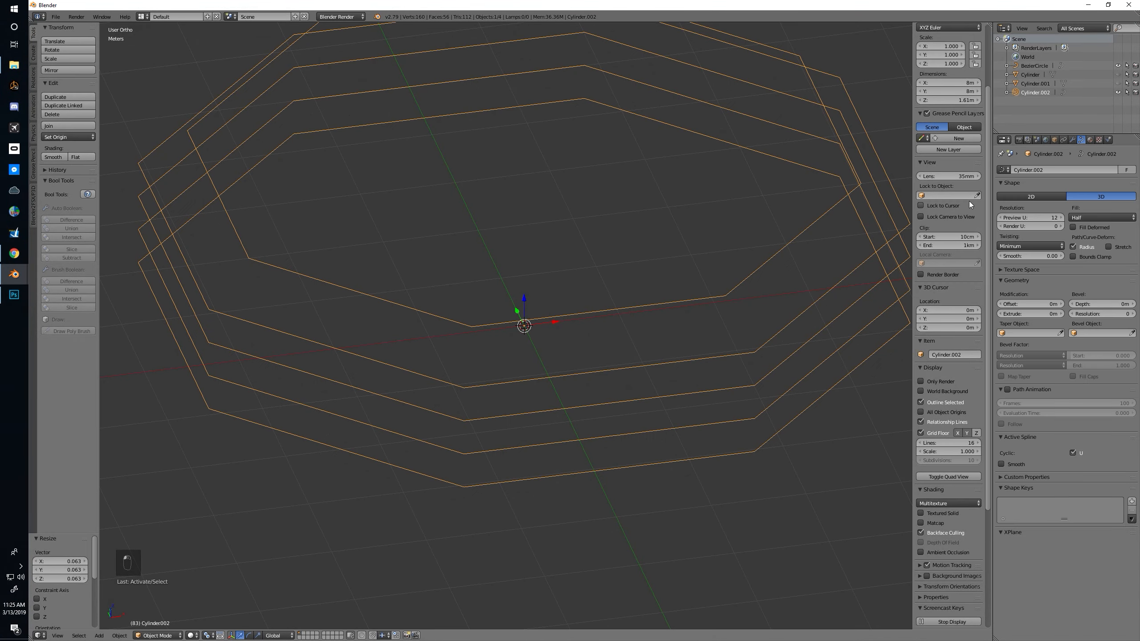
left_click(1091, 333)
left_click(1077, 346)
middle_click_drag(710, 319, 660, 319)
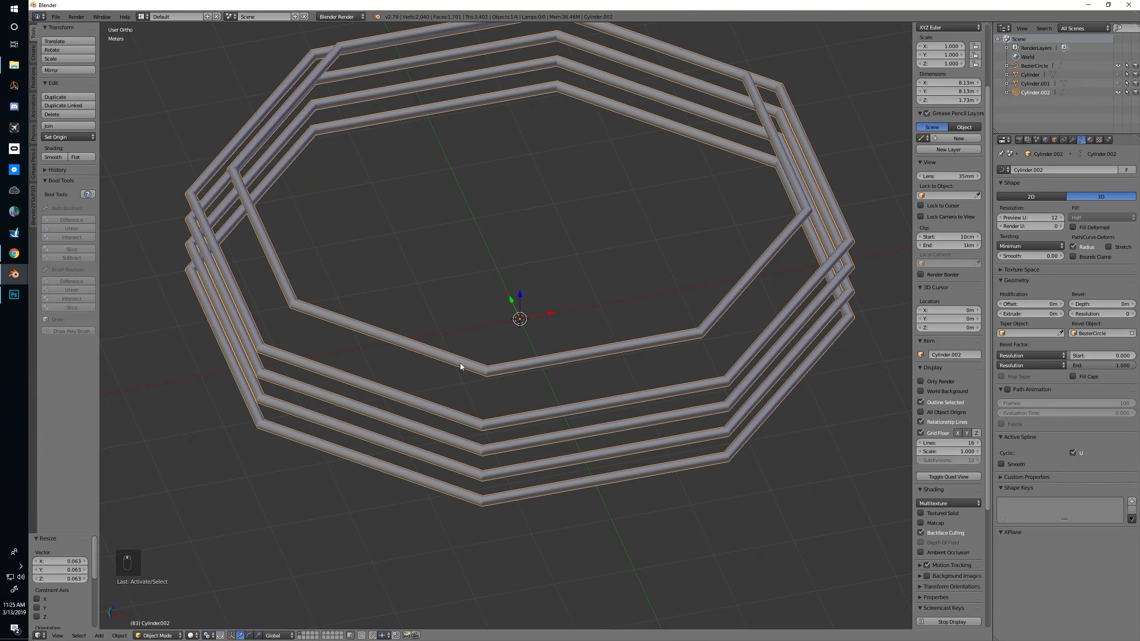
Switch the viewport to textured shading and apply flat shading to the rail curve
middle_click_drag(622, 377, 664, 371)
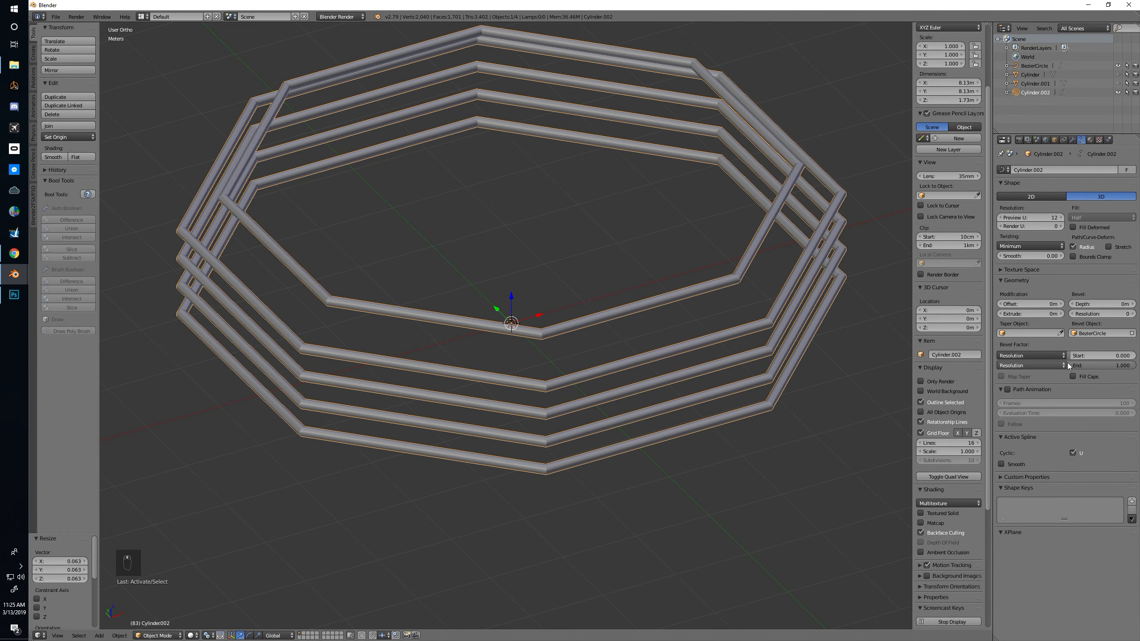
mouse_move(678, 334)
middle_mouse_down()
mouse_move(696, 331)
mouse_move(638, 320)
mouse_move(648, 323)
mouse_move(588, 346)
middle_mouse_up()
scroll(684, 336, "up", 1)
scroll(640, 324, "up", 1)
key("alt+z")
scroll(644, 316, "up", 4)
left_click(76, 157)
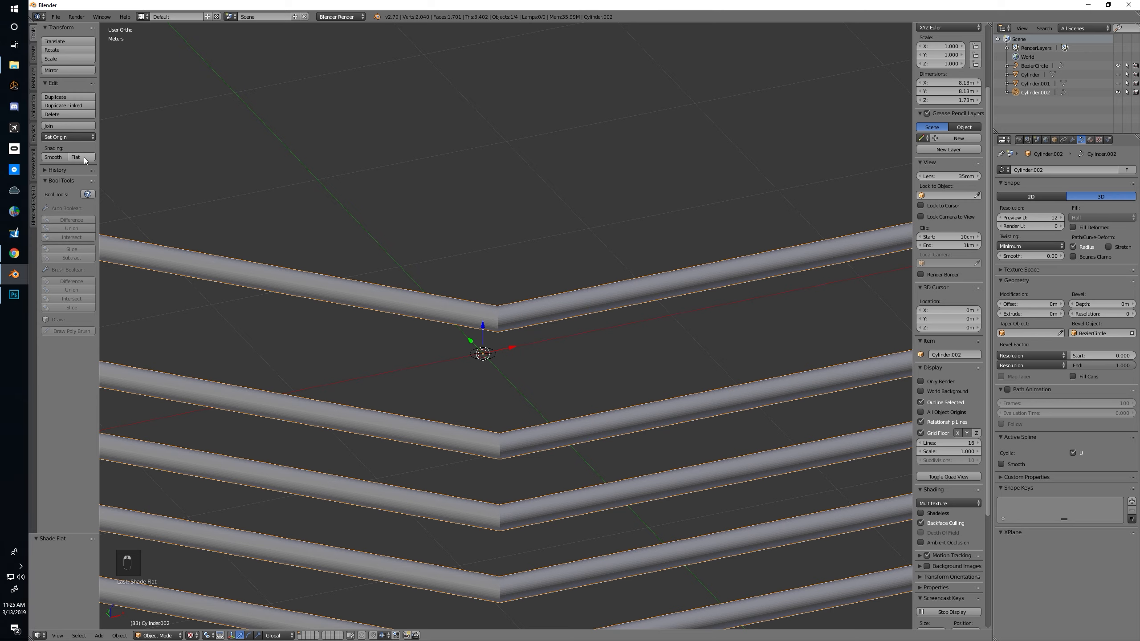
middle_click_drag(508, 281, 531, 343)
Set the Bezier circle's preview resolution to 2 to simplify the rails' cross-section
right_click(502, 333)
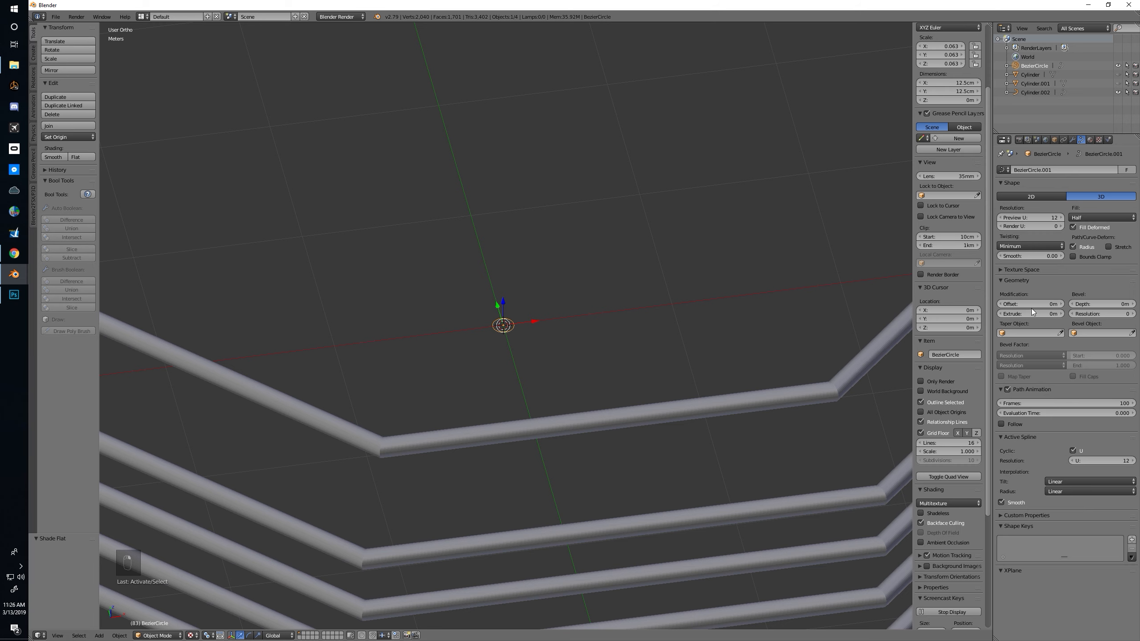
left_click(1002, 218)
left_click(1001, 217)
left_click(1002, 218)
left_click(1001, 218)
left_click(1002, 218)
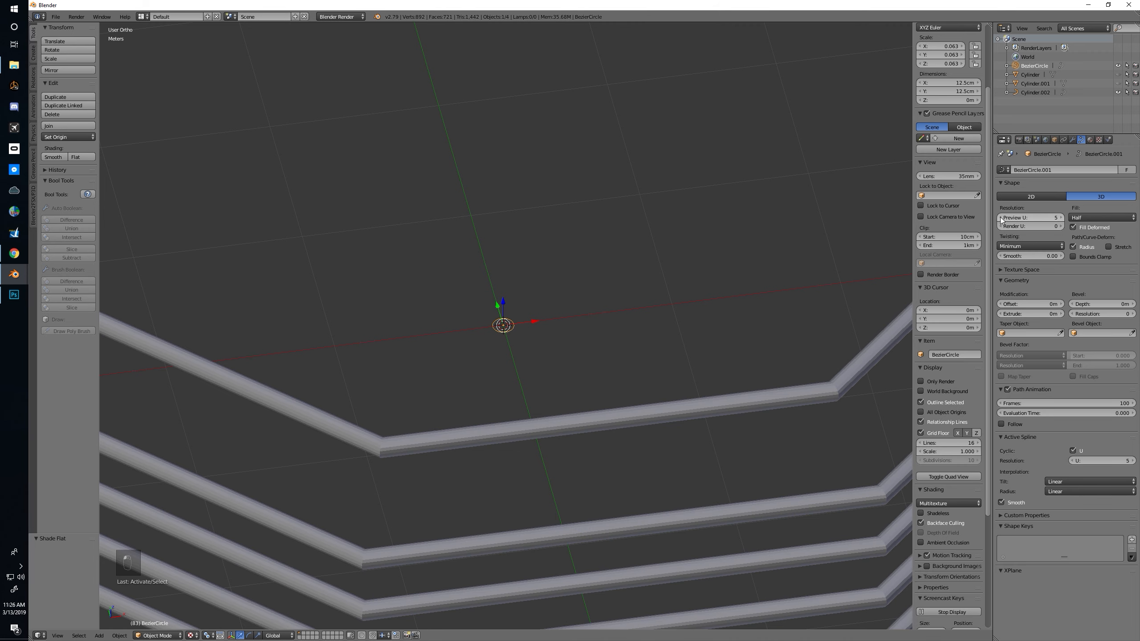
left_click(1001, 217)
left_click(1001, 218)
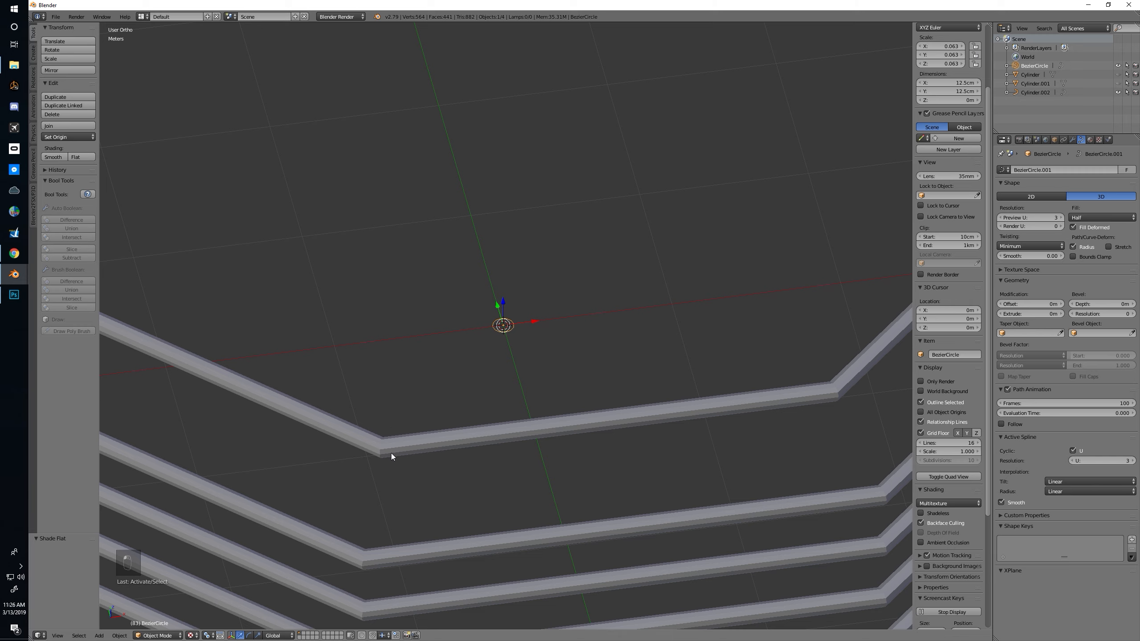
left_click(1001, 218)
middle_click_drag(524, 353, 482, 334)
scroll(494, 296, "up", 2)
mouse_move(496, 287)
middle_mouse_down()
mouse_move(488, 299)
mouse_move(465, 293)
mouse_move(488, 304)
middle_mouse_up()
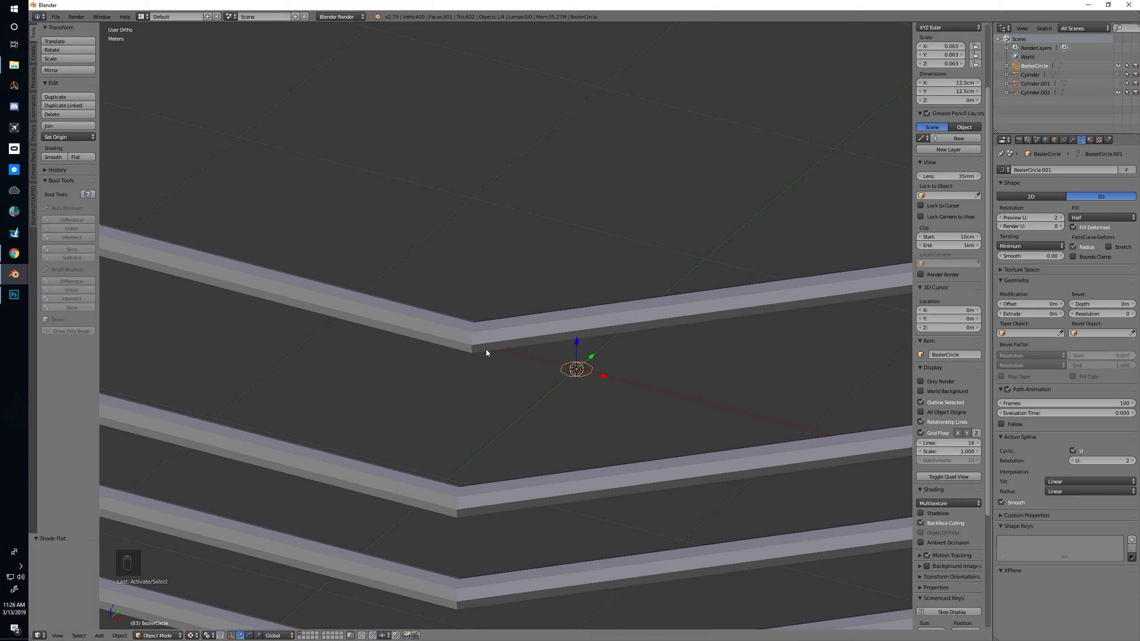
left_click(1000, 218)
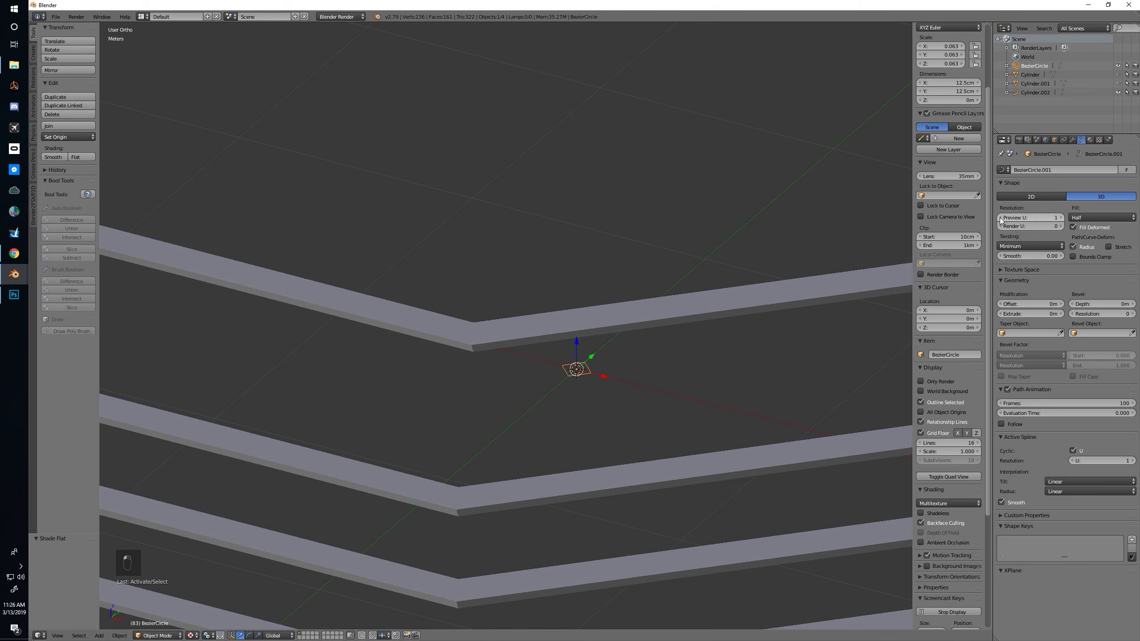
left_click(1062, 217)
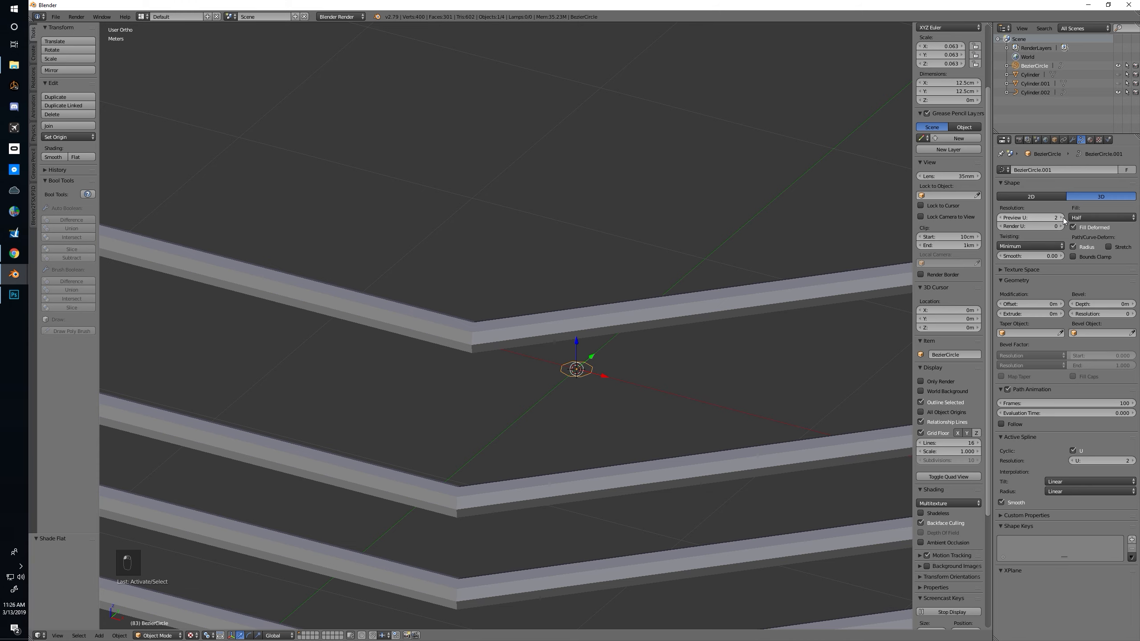
Scale the Bezier circle down to about 6.75 cm across to make the rails thinner
middle_click_drag(629, 296, 462, 376)
right_click(462, 376)
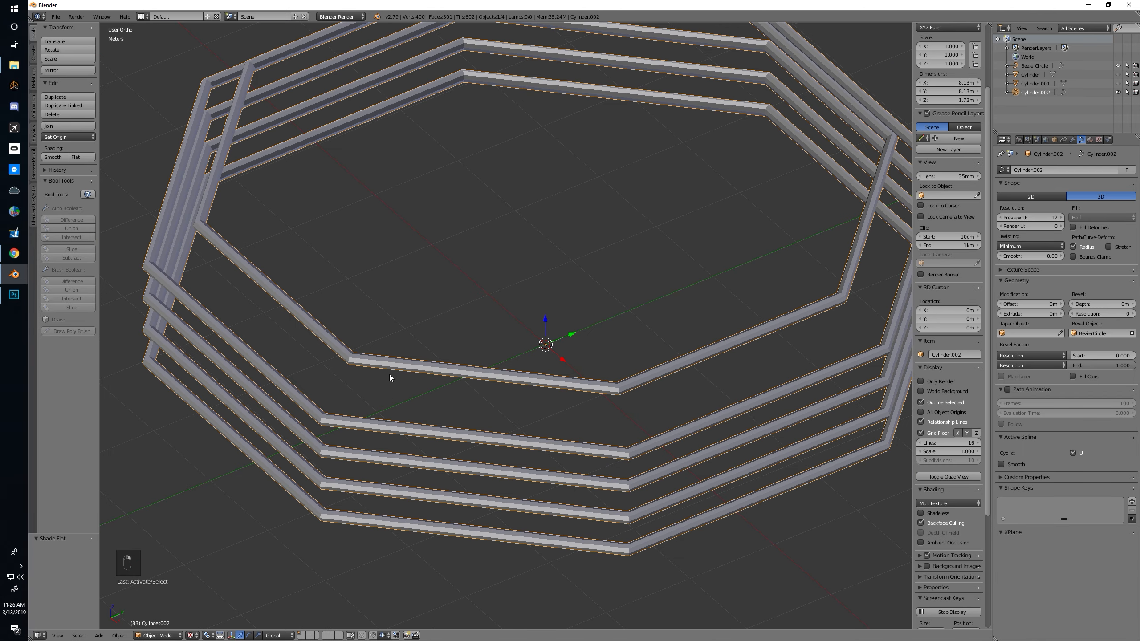
key("alt+c")
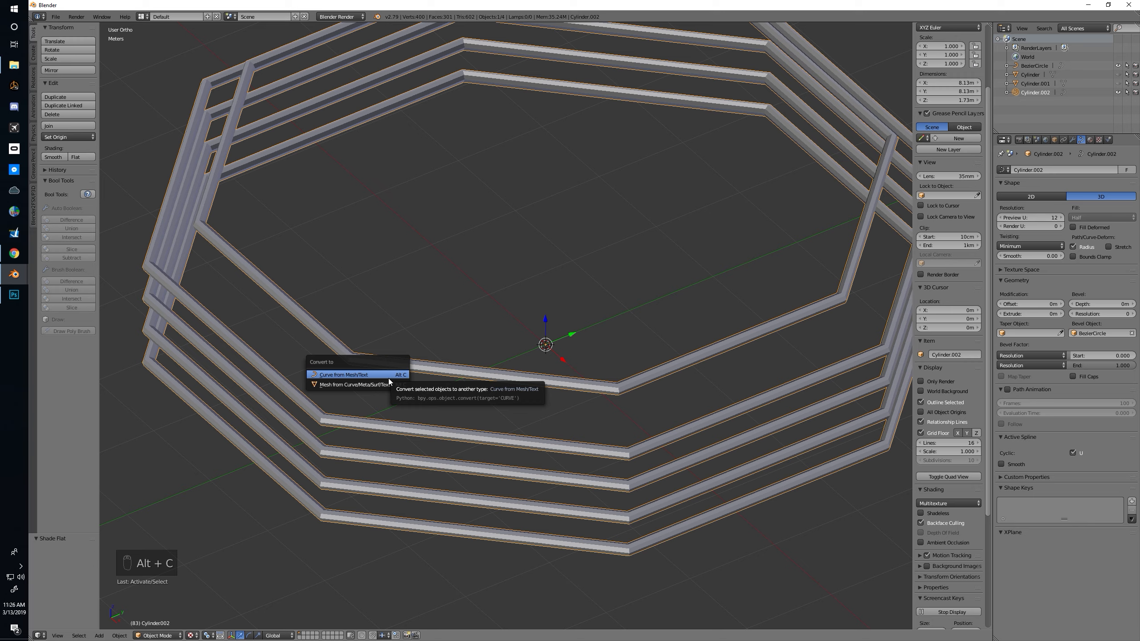
right_click(551, 347)
key("s")
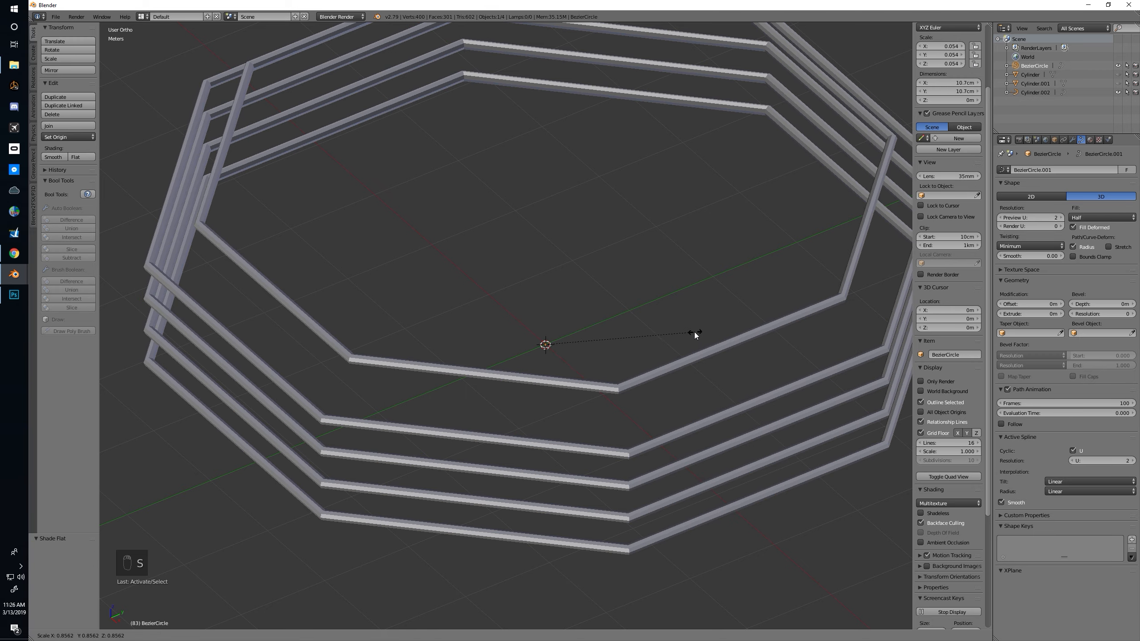
left_click(626, 327)
middle_click_drag(612, 328, 596, 298)
Compare the rail thickness with the tower railing reference image in the browser, returning to Blender to inspect the rails
key("alt+Tab")
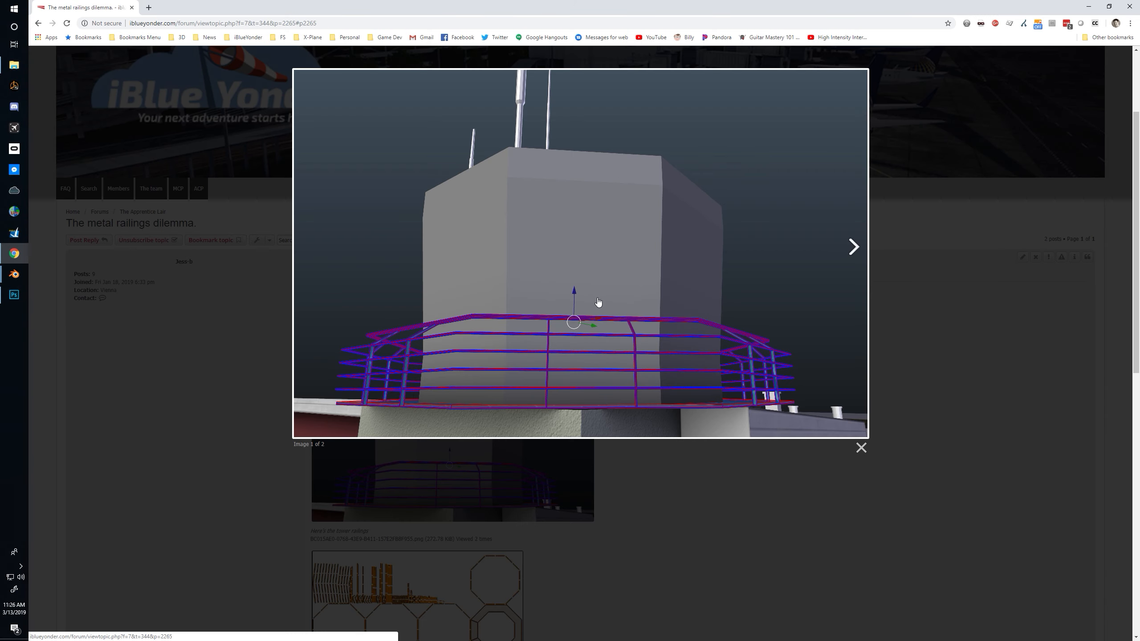
key("alt+Tab")
middle_click_drag(582, 318, 564, 362)
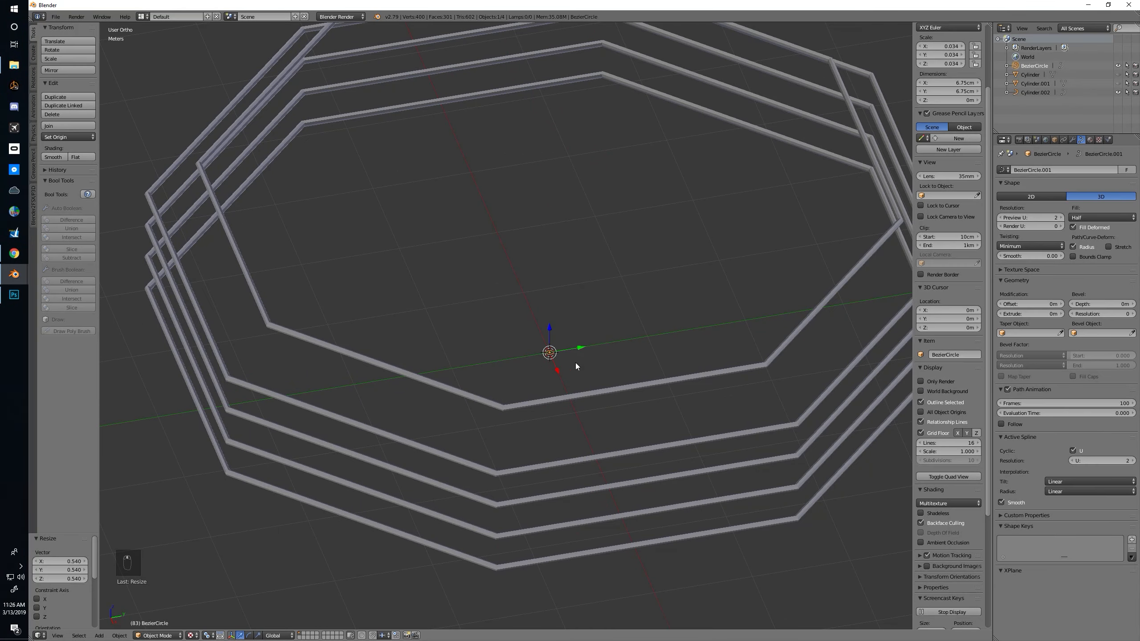
scroll(579, 362, "up", 5)
scroll(583, 362, "down", 3)
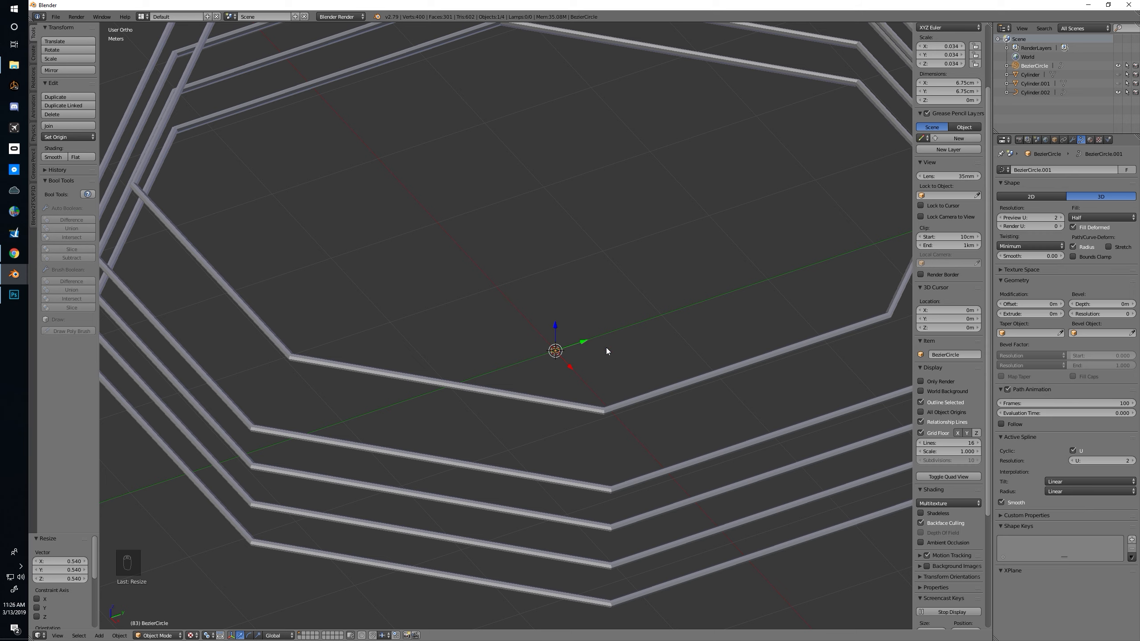
Scale the Bezier circle by a factor of about 0.966 to fine-tune the thickness of the rails
key("s")
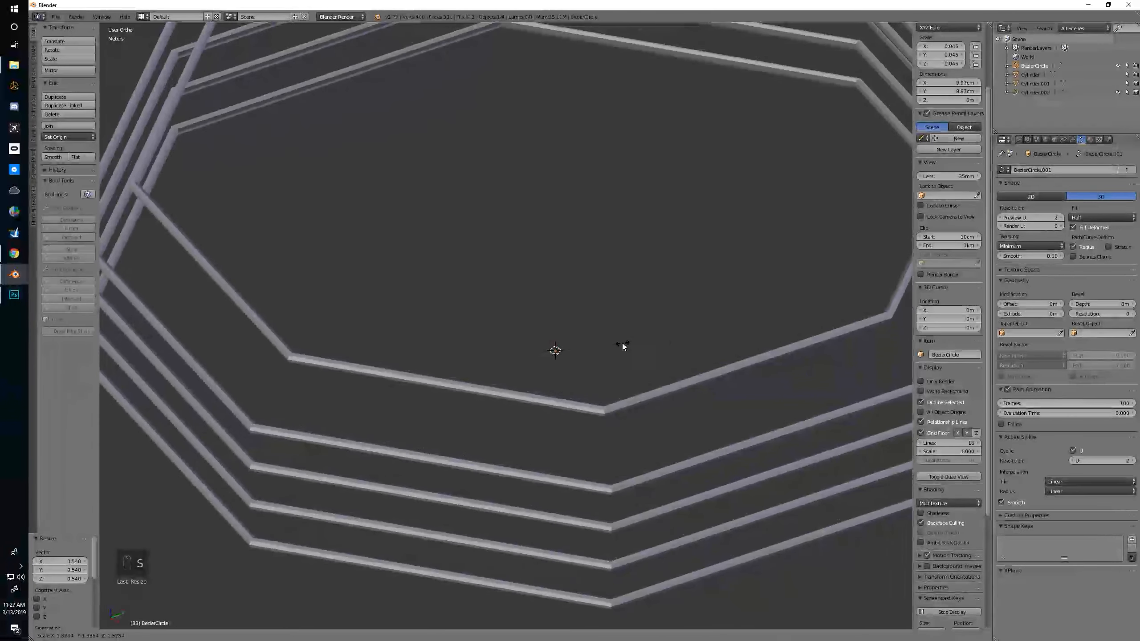
left_click(606, 346)
mouse_move(604, 347)
middle_mouse_down()
mouse_move(545, 319)
mouse_move(578, 321)
mouse_move(524, 336)
mouse_move(599, 345)
middle_mouse_up()
key("KP_5")
scroll(579, 335, "down", 4)
Convert the bevelled rail curve object to a mesh
right_click(597, 345)
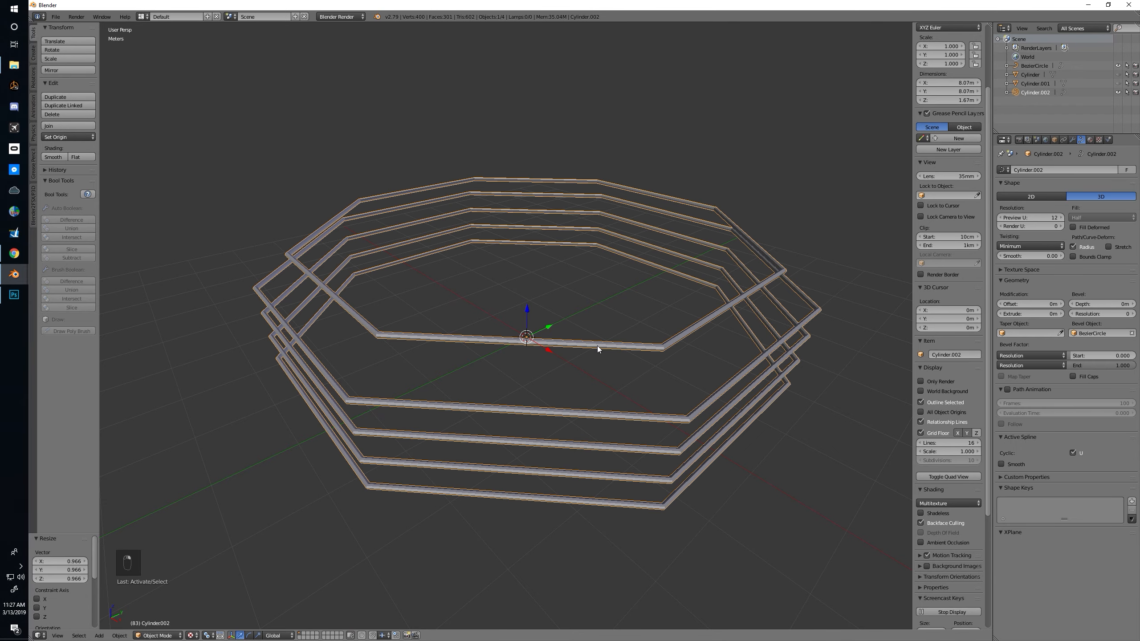
key("alt+c")
left_click(583, 353)
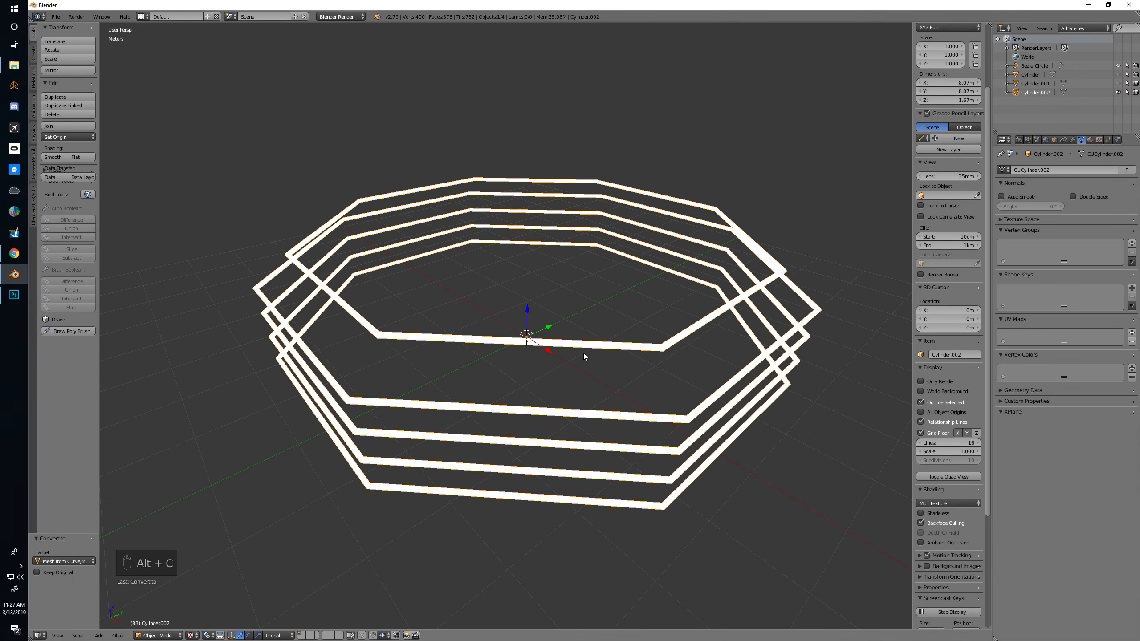
Return the viewport to solid shading and apply smooth shading to the rail mesh
mouse_move(577, 355)
middle_mouse_down()
mouse_move(526, 370)
mouse_move(542, 377)
middle_mouse_up()
key("alt+z")
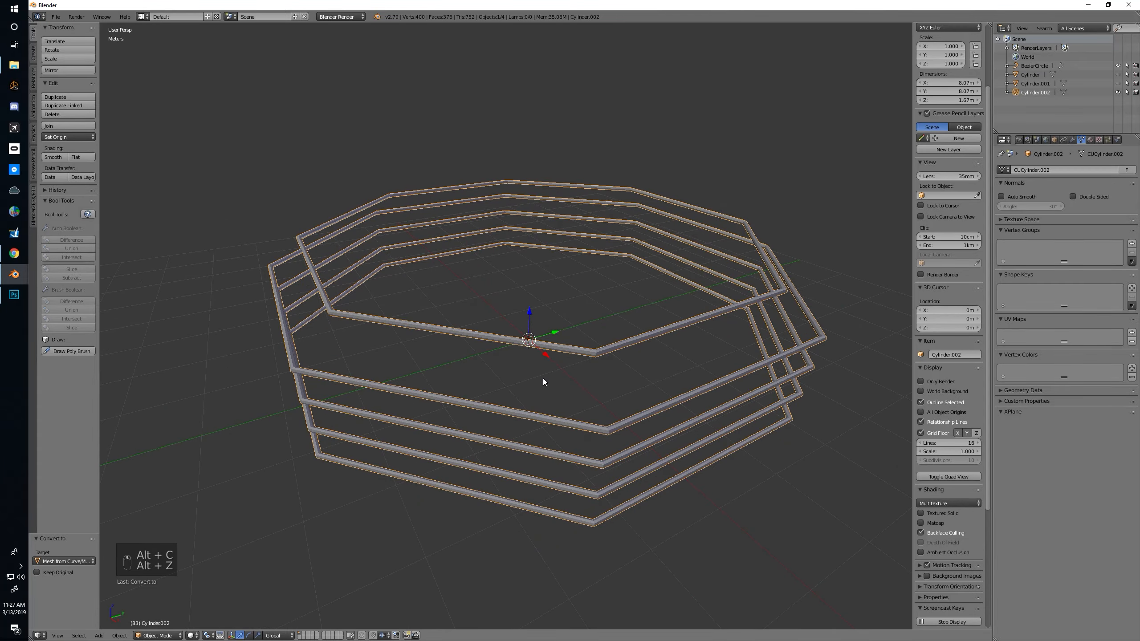
left_click(58, 158)
middle_click_drag(581, 339, 441, 296)
Mark a UV seam along one lengthwise edge loop on each of the five rails
key("a")
key("Tab")
scroll(529, 364, "up", 1)
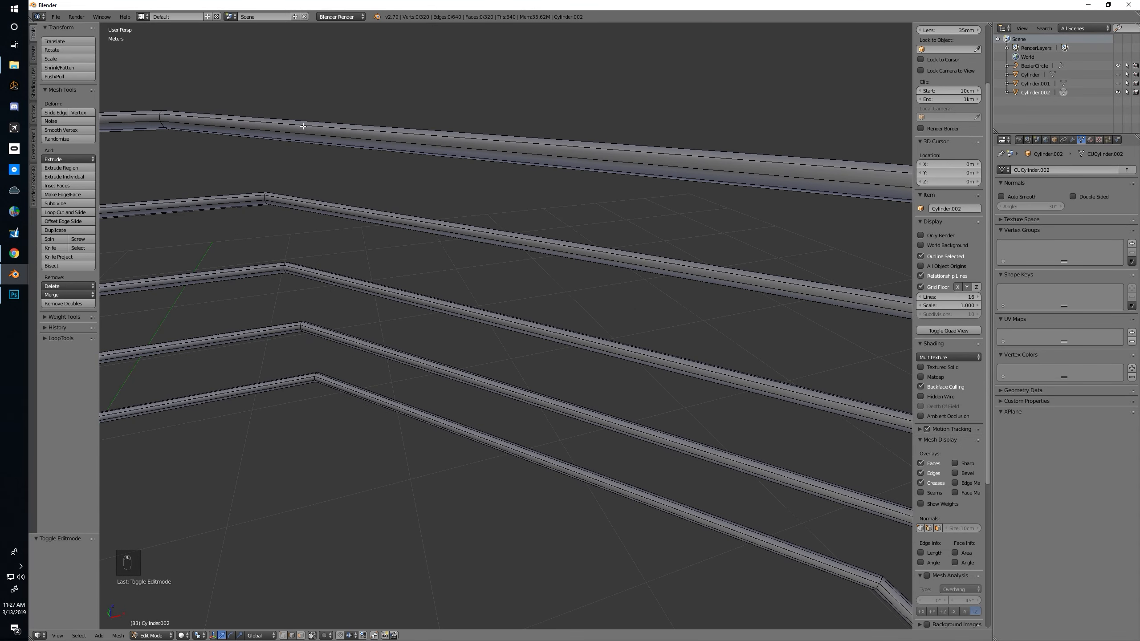
key("ctrl+Tab")
left_click(172, 120)
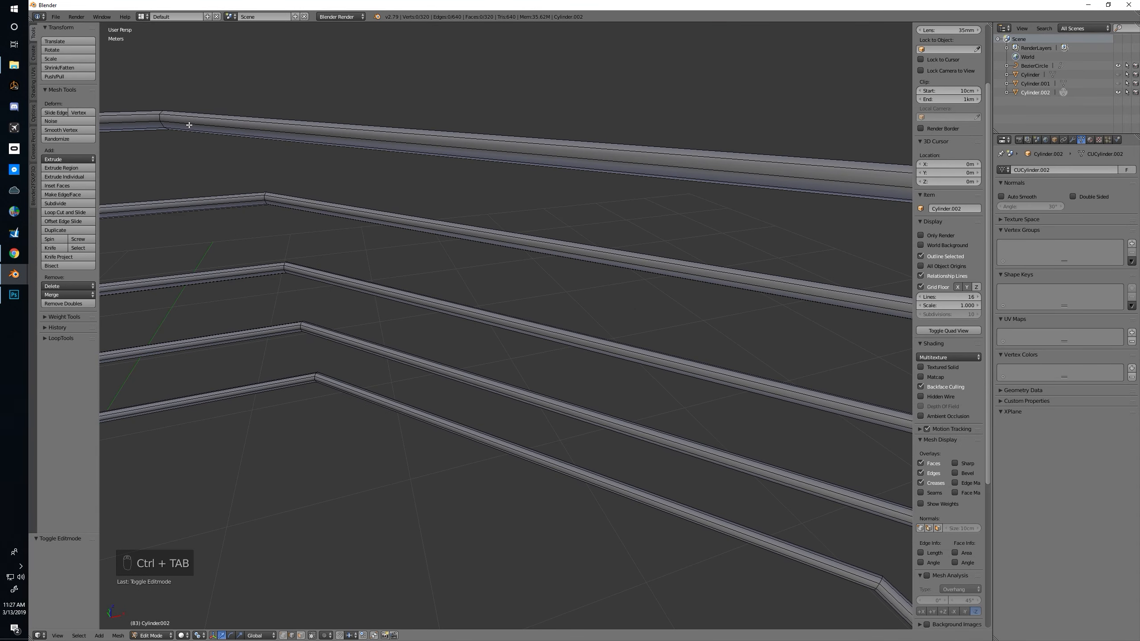
right_click(193, 129, "alt")
right_click(279, 202, "alt+shift")
middle_click_drag(279, 202, 289, 255)
right_click(293, 252, "alt+shift")
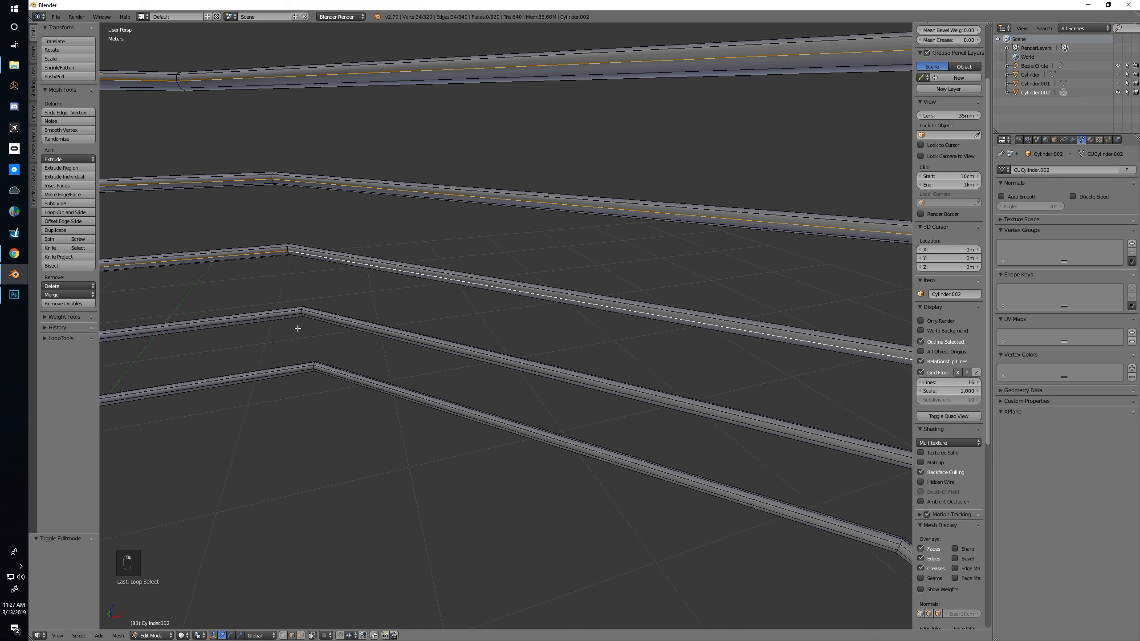
right_click(321, 319, "alt+shift")
key("ctrl+z")
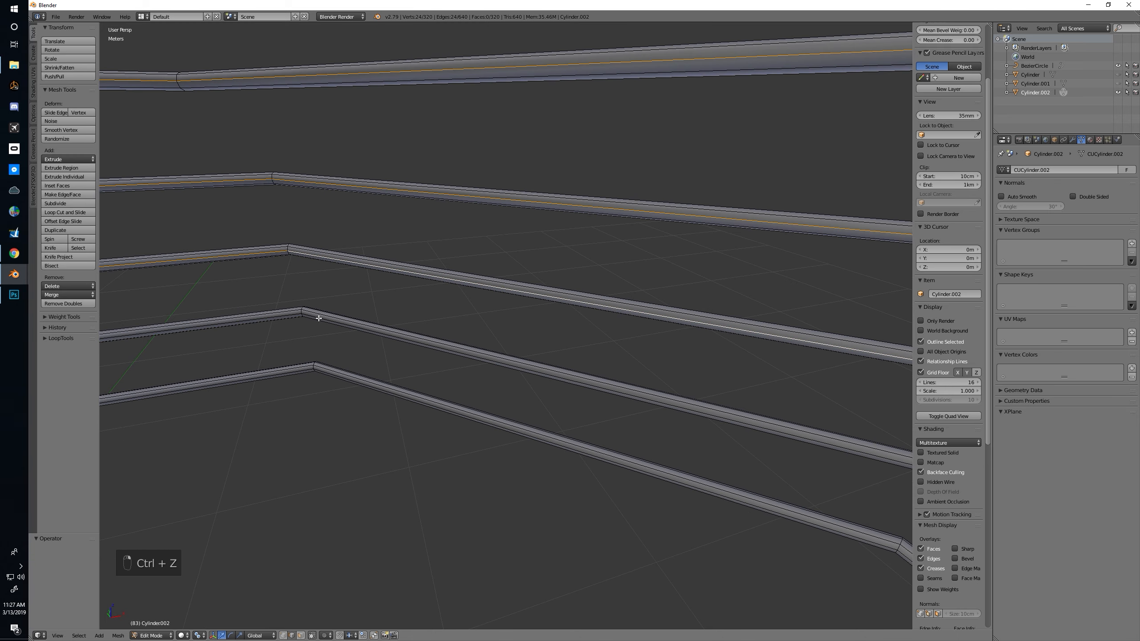
middle_click_drag(313, 365, 312, 296)
right_click(315, 295, "alt+shift")
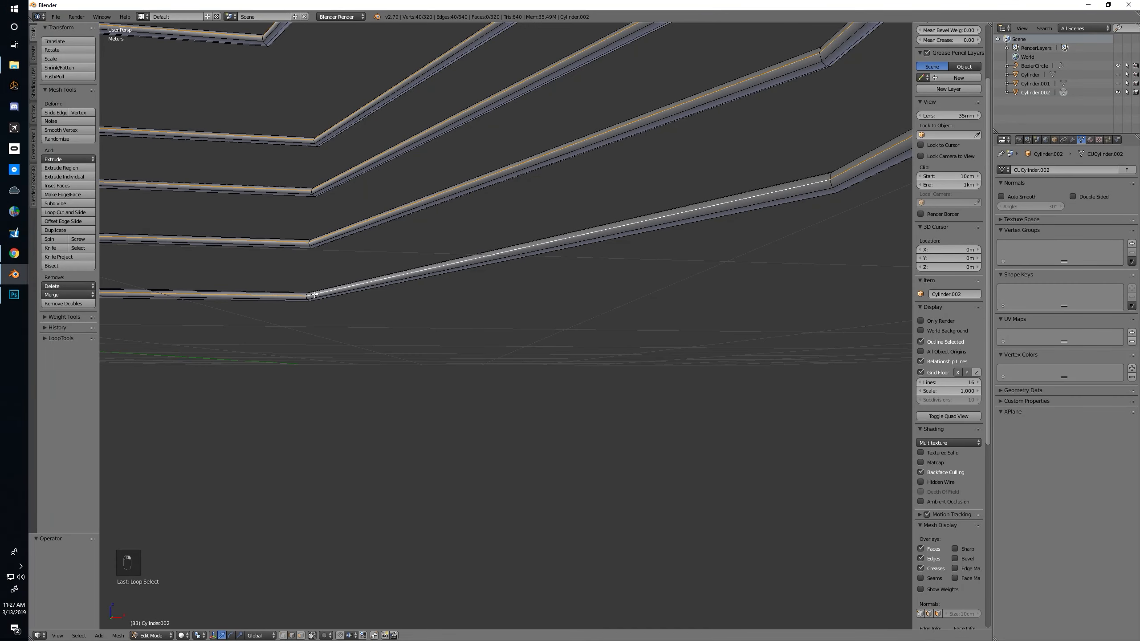
key("ctrl+e")
left_click(315, 294)
Mark UV seams on the cross-section edge loops of all five rails at one shared octagon corner
middle_click_drag(343, 285, 341, 310)
middle_click_drag(547, 295, 457, 374)
scroll(468, 309, "up", 2)
middle_click_drag(468, 308, 448, 256)
right_click(432, 253, "alt")
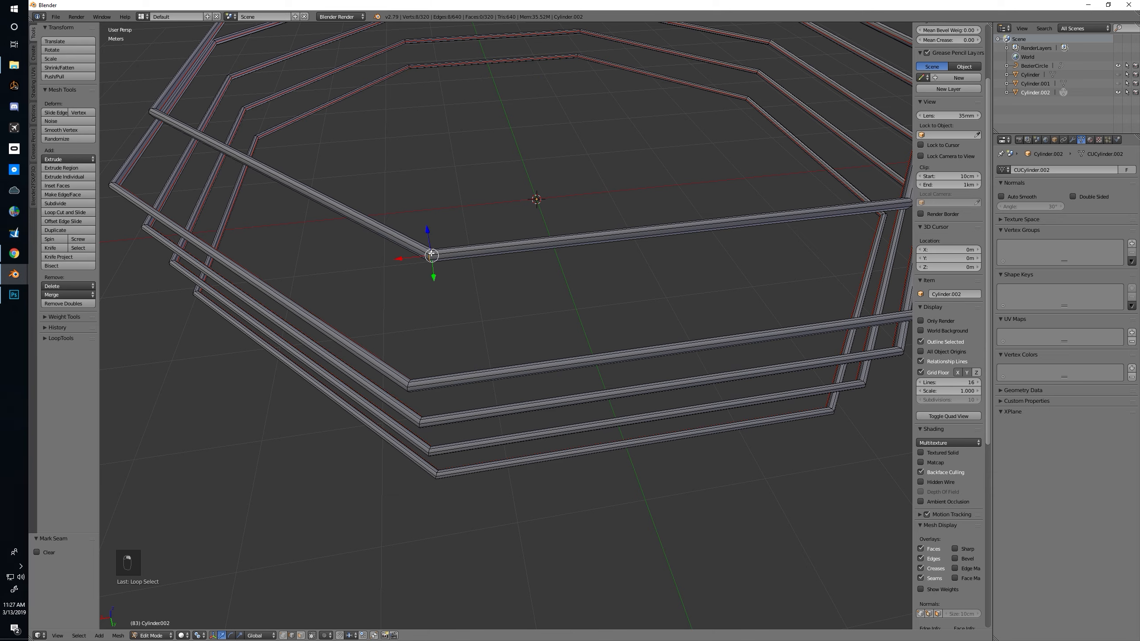
right_click(407, 384, "alt+shift")
right_click(419, 422, "alt+shift")
right_click(430, 450, "alt+shift")
scroll(471, 368, "up", 4)
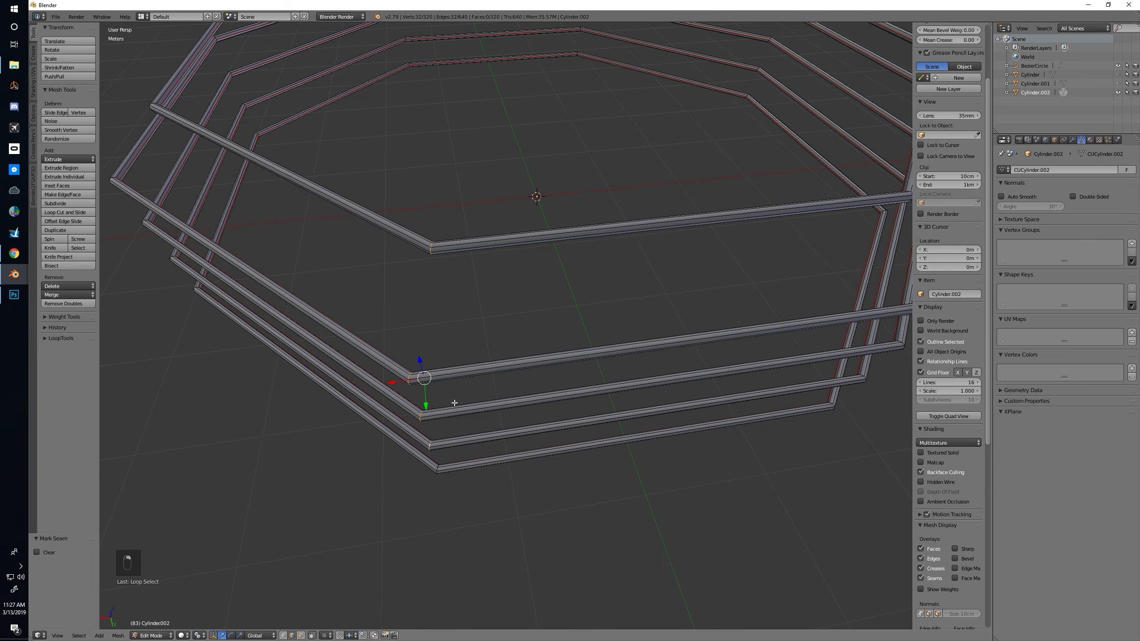
right_click(453, 343, "alt+shift")
key("ctrl+e")
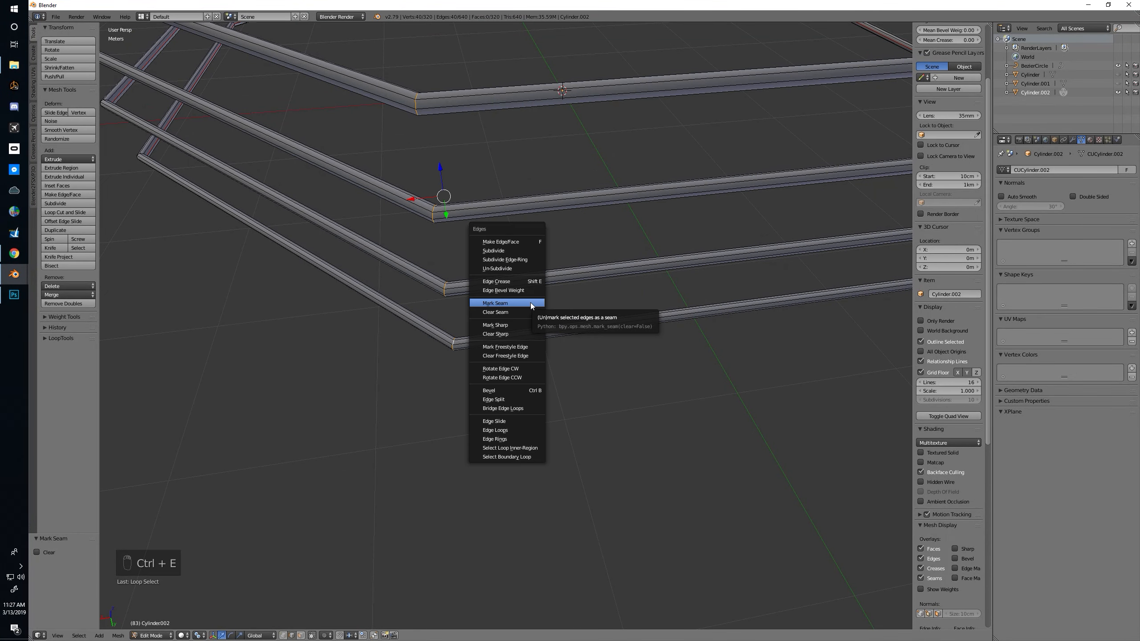
left_click(531, 303)
Return to Object Mode and apply the rail object's scale
scroll(529, 302, "down", 2)
middle_click_drag(527, 300, 513, 263)
scroll(522, 216, "down", 3)
key("Tab")
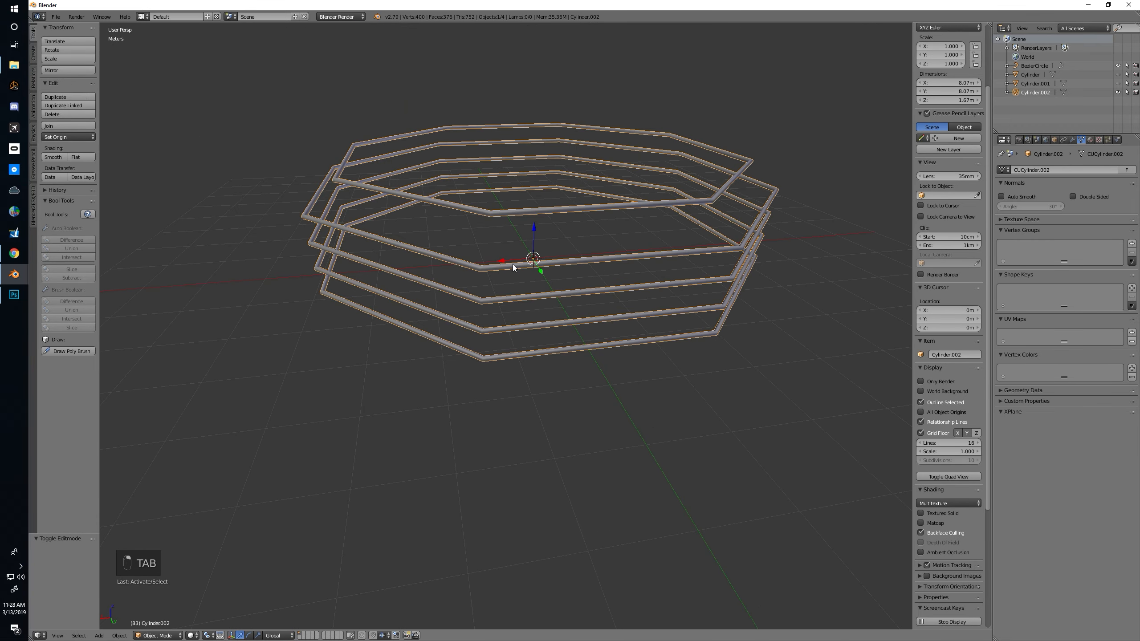
key("ctrl+a")
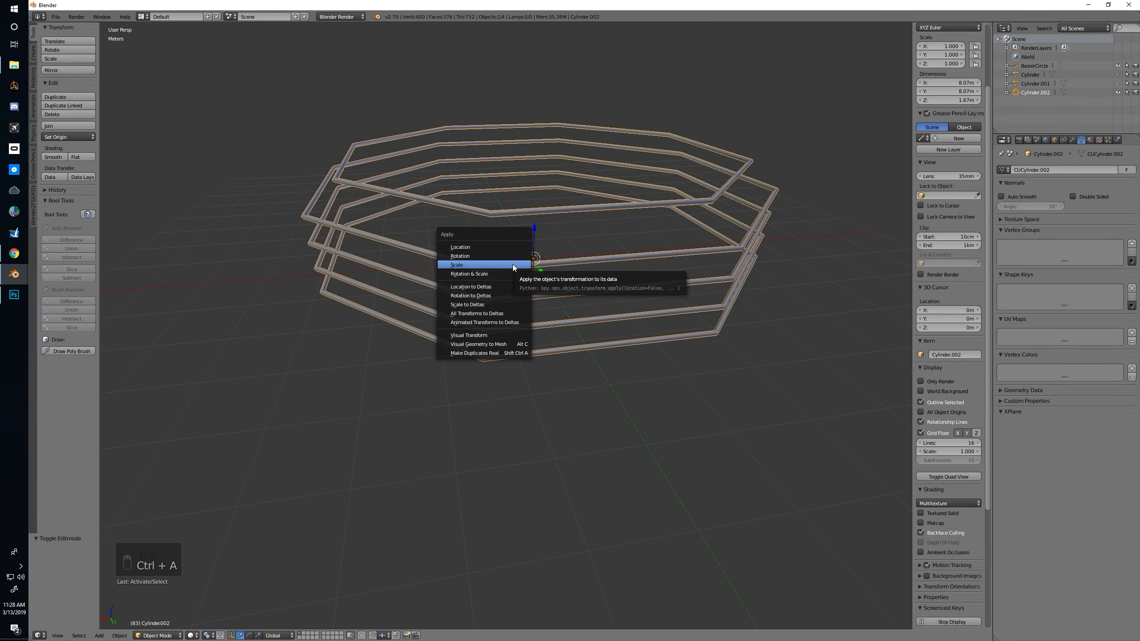
left_click(513, 264)
Unwrap the entire rail mesh along its marked seams
middle_click_drag(603, 310, 550, 312)
key("Tab")
key("a")
key("a")
key("a")
key("a")
key("u")
left_click(550, 311)
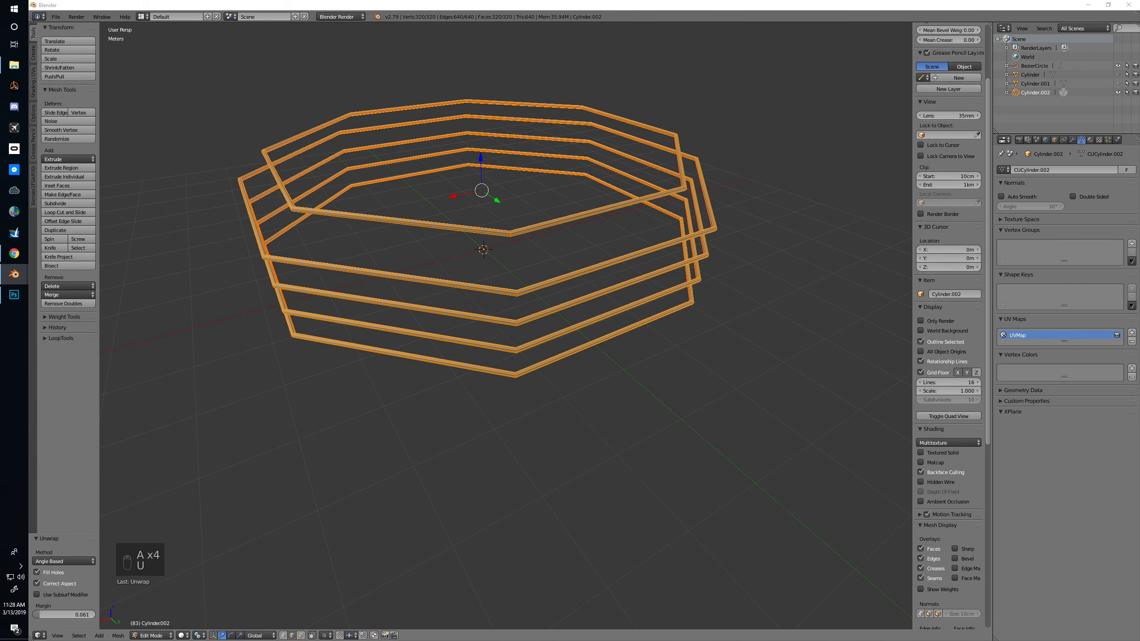
Split the 3D view, switch one half to the UV/Image Editor, and inspect the rails' UV strips before leaving Edit Mode
left_click_drag(31, 638, 453, 568)
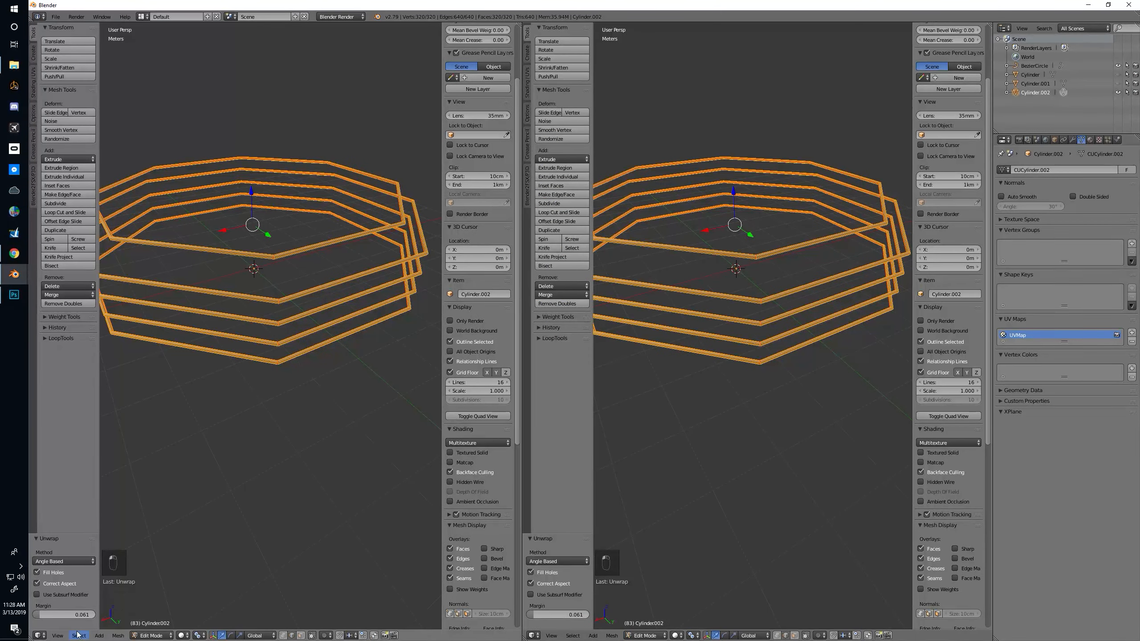
left_click(40, 635)
left_click(57, 567)
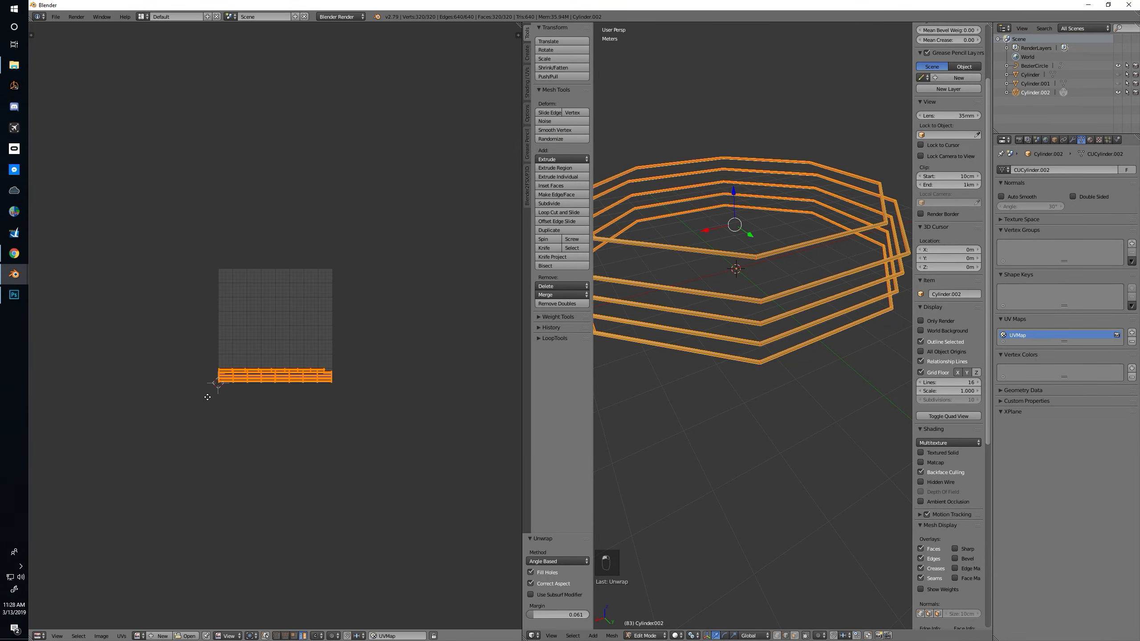
scroll(288, 397, "up", 6)
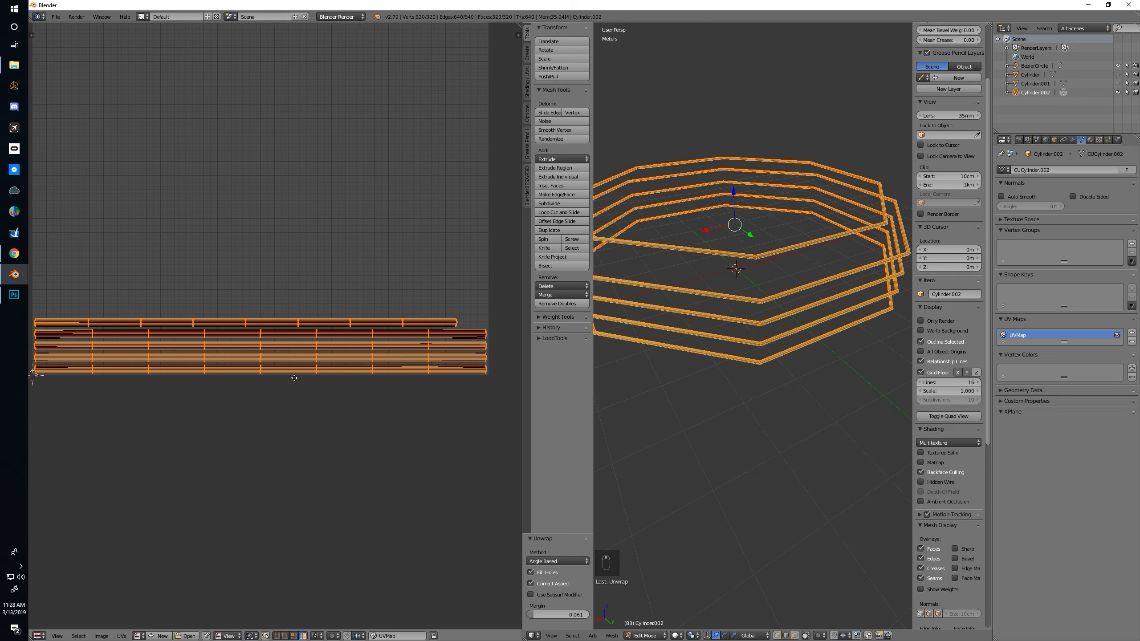
mouse_move(294, 378)
middle_mouse_down()
mouse_move(375, 364)
mouse_move(292, 371)
middle_mouse_up()
middle_click_drag(819, 394, 744, 416)
scroll(744, 416, "down", 3)
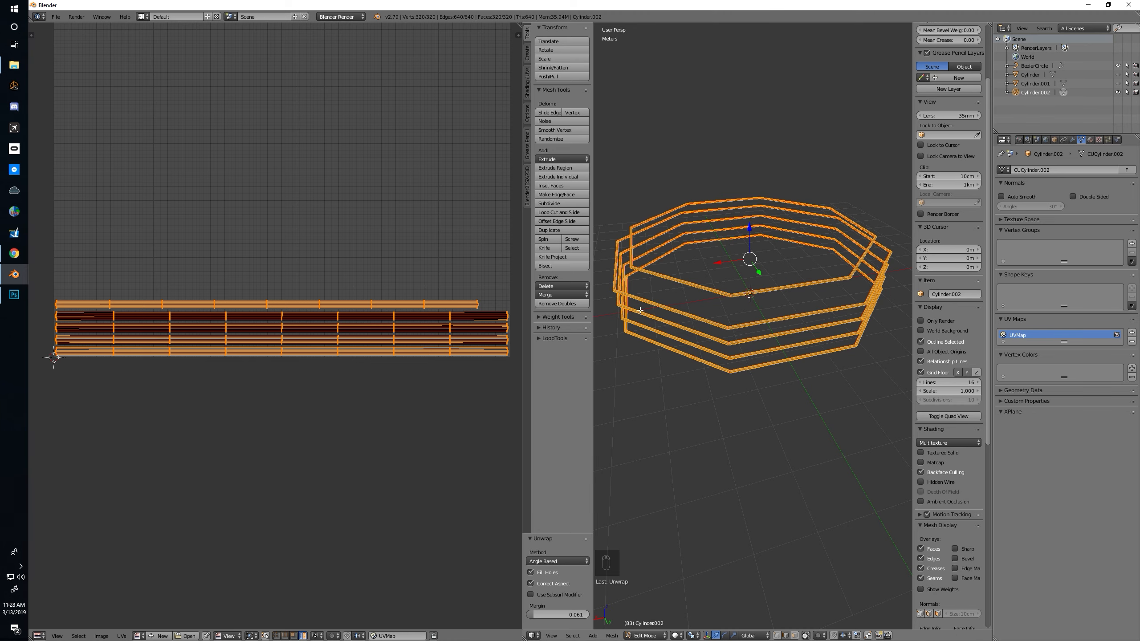
middle_click_drag(670, 323, 663, 314)
middle_click_drag(378, 305, 359, 316)
middle_click_drag(860, 369, 753, 374)
key("Tab")
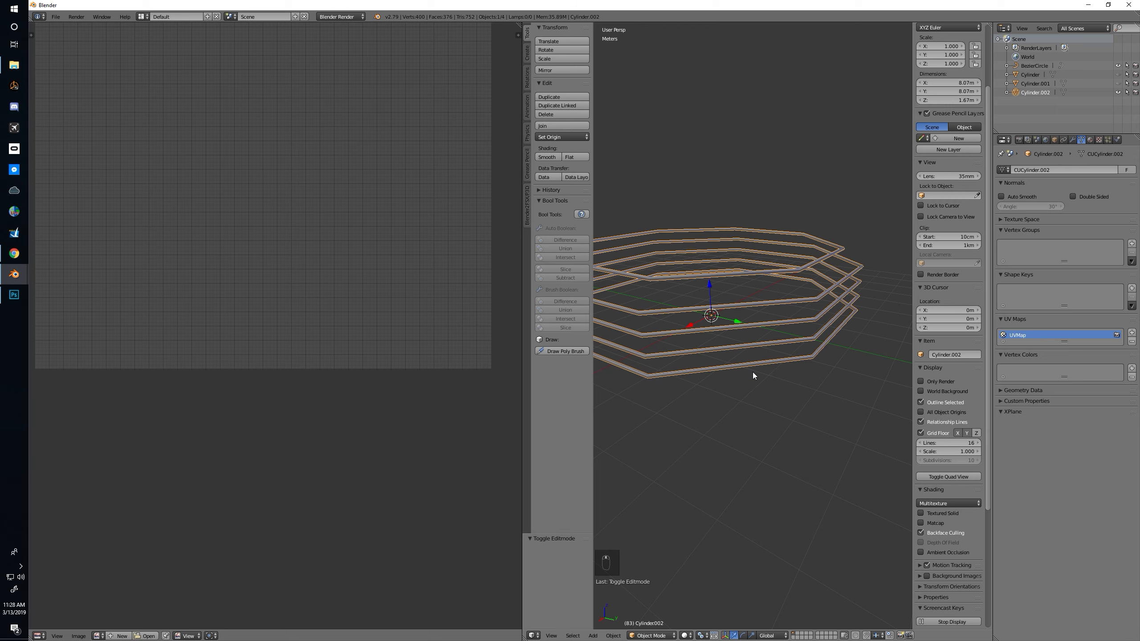
Switch to the browser to check the vertical posts in the tower railing reference image, then return to Blender
key("alt+Tab")
key("Tab")
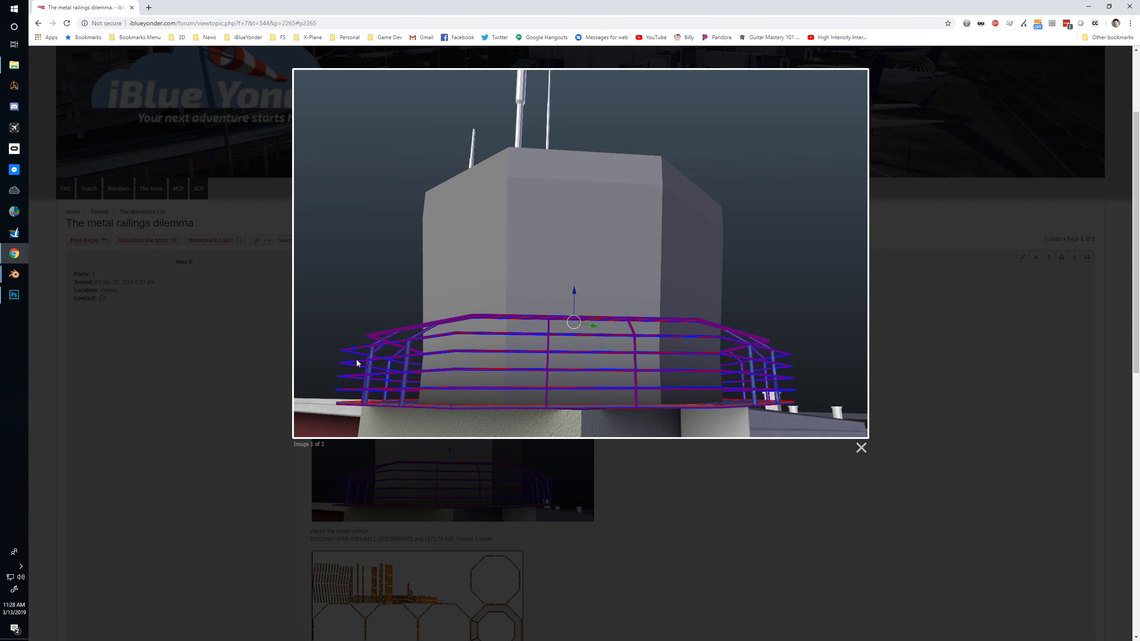
key("alt+Tab")
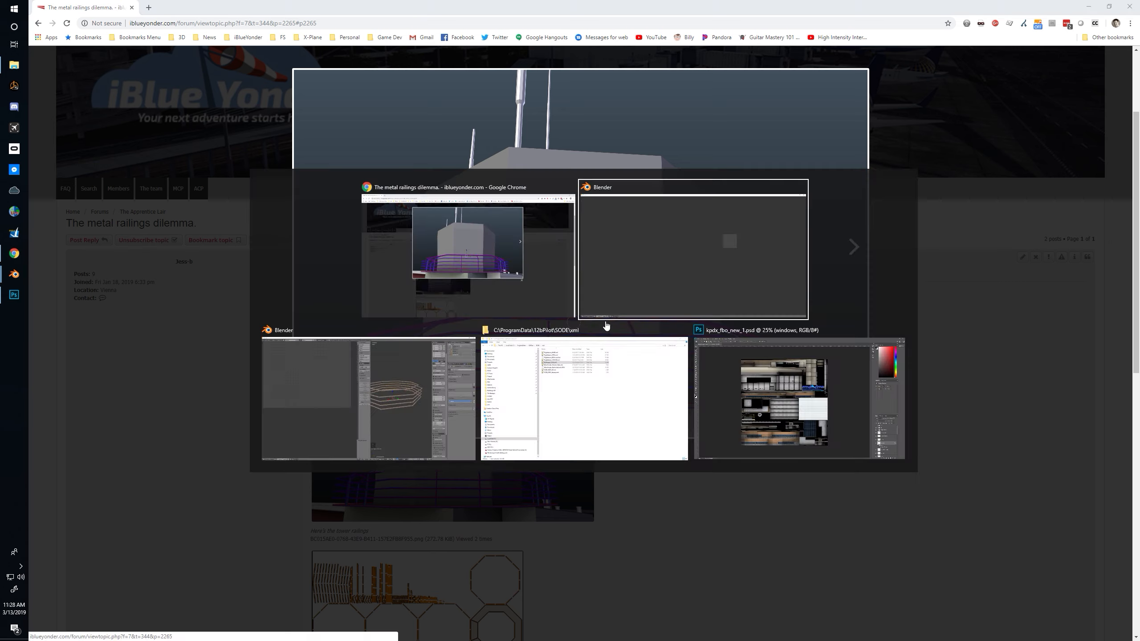
key("alt+Tab")
middle_click_drag(850, 325, 558, 358)
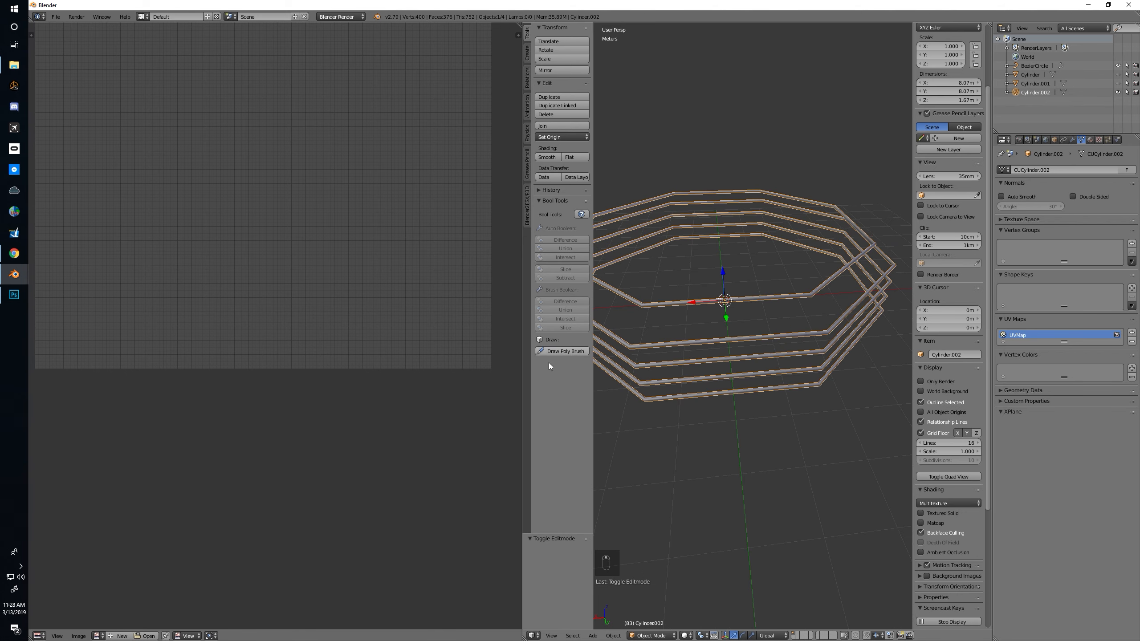
Shrink the UV/Image Editor to a narrow strip to widen the 3D view
left_click_drag(522, 413, 100, 389)
middle_click_drag(598, 361, 510, 379)
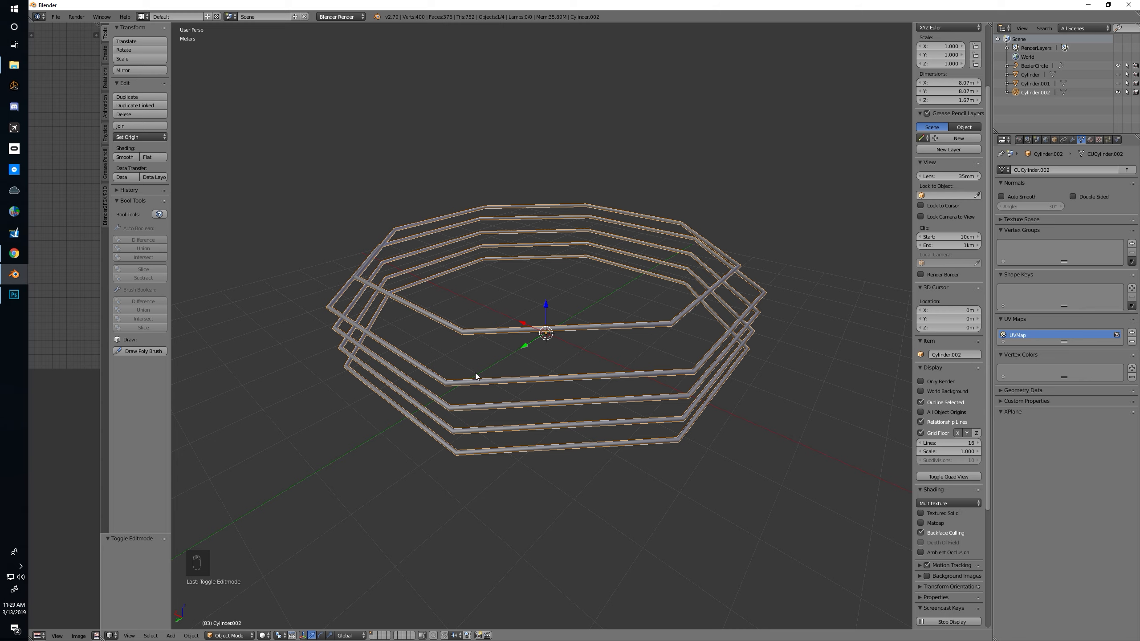
middle_click_drag(475, 377, 529, 341)
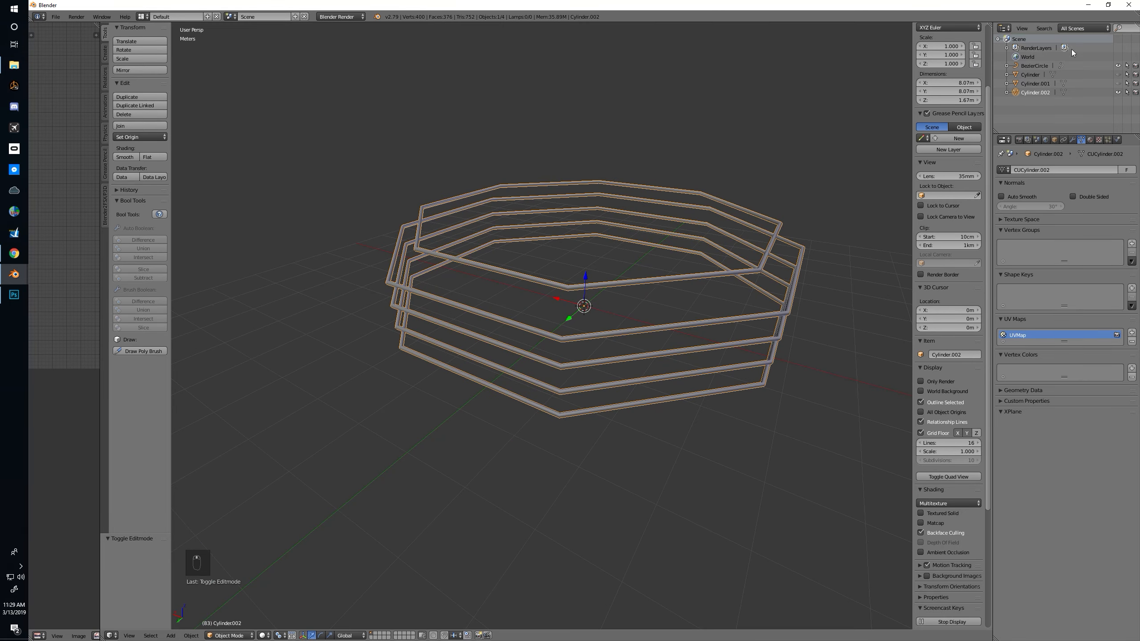
Unhide the octagonal ring Cylinder.001, select it, and hide all the other objects
left_click(1119, 84)
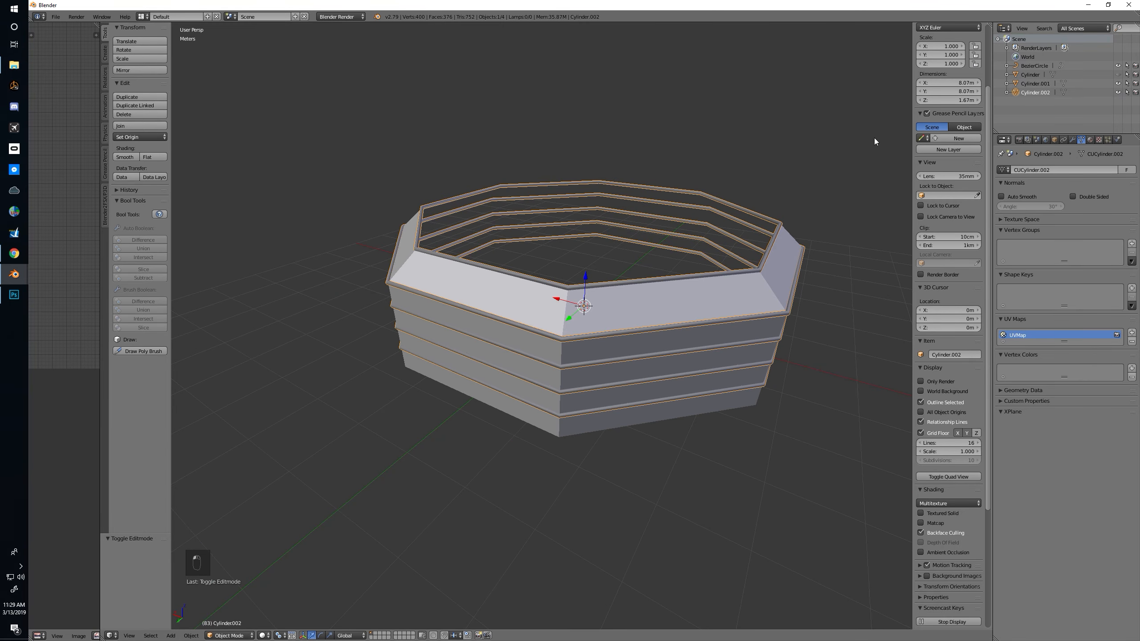
right_click(721, 289)
key("Tab")
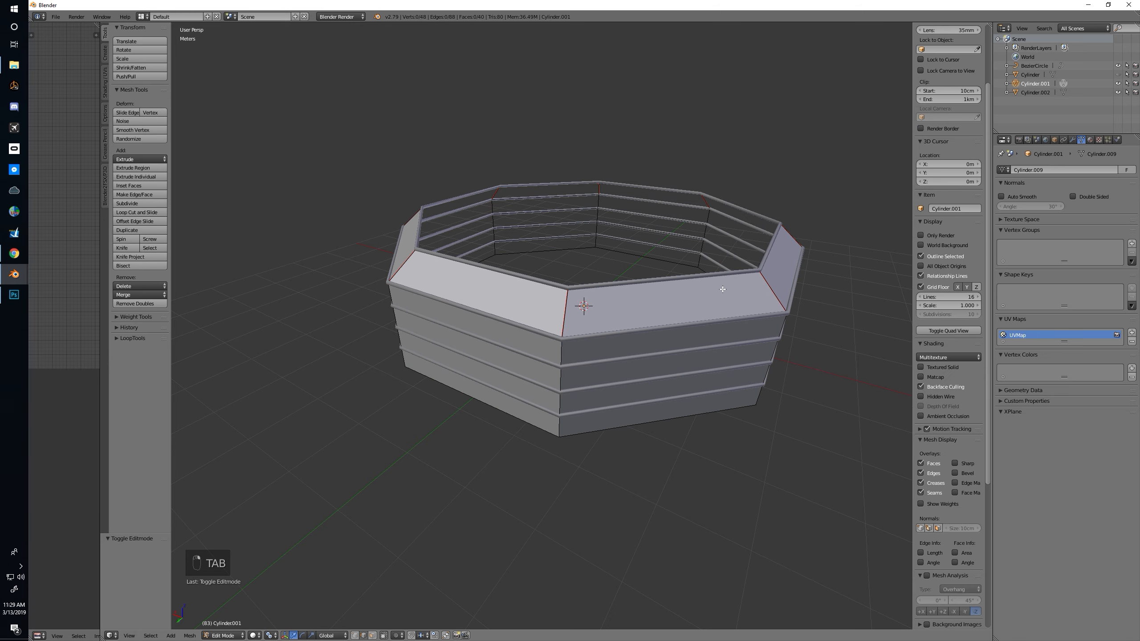
middle_click_drag(722, 289, 680, 287)
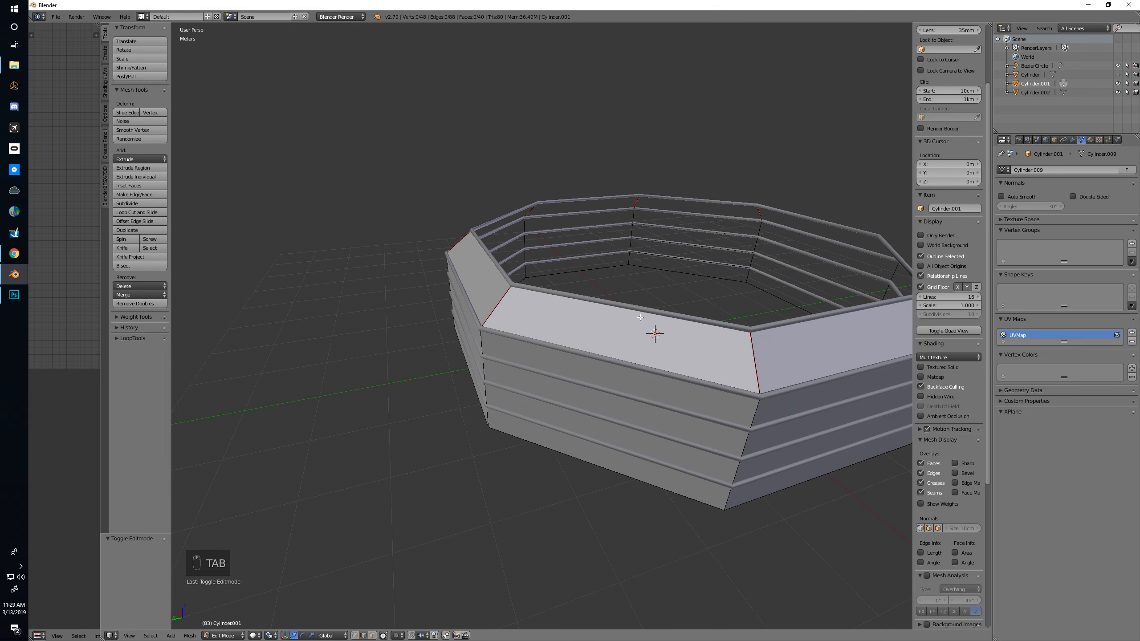
key("Tab")
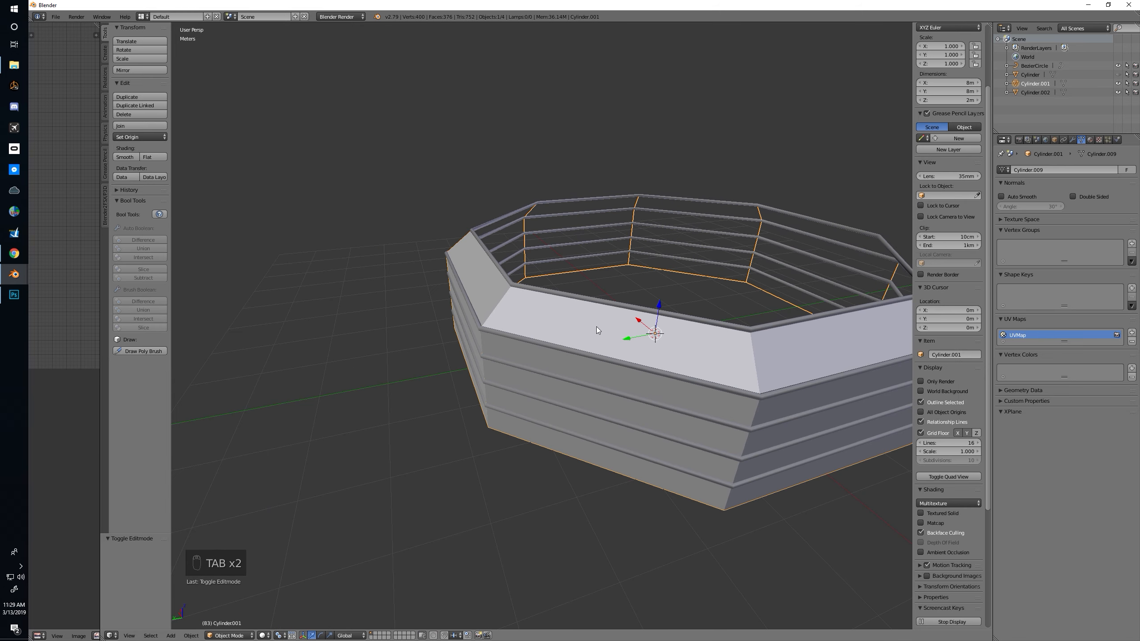
key("shift+g")
key("shift+h")
middle_click_drag(709, 298, 640, 274)
Dissolve the three horizontal edge loops on the ring's side wall, leaving one tall face per side
key("Tab")
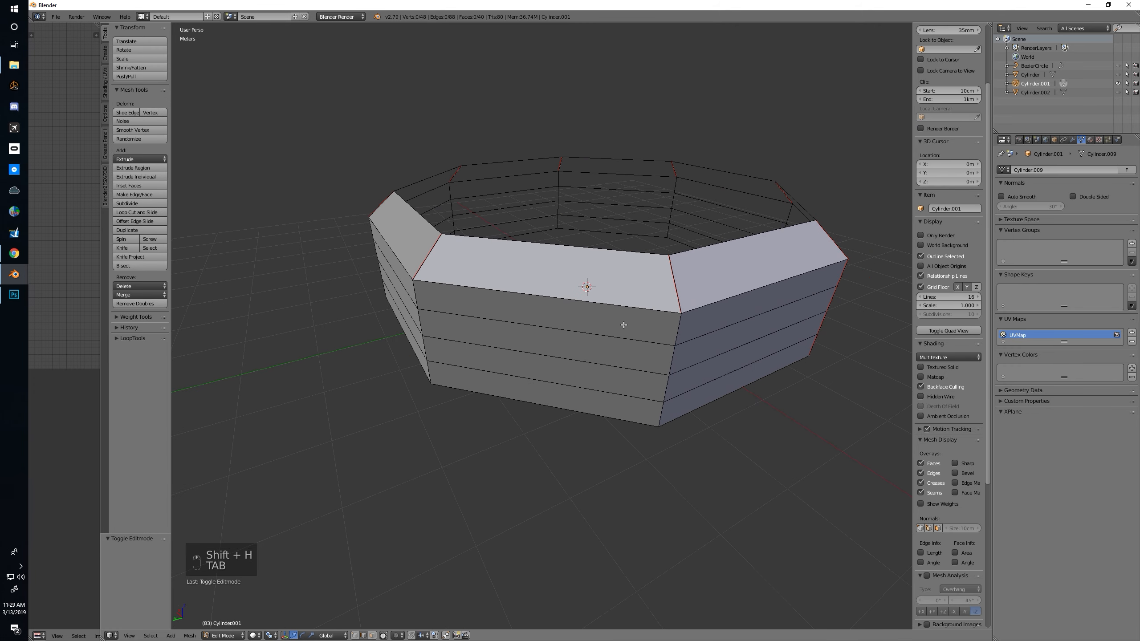
key("ctrl+Tab")
left_click(593, 327)
right_click(591, 332, "alt")
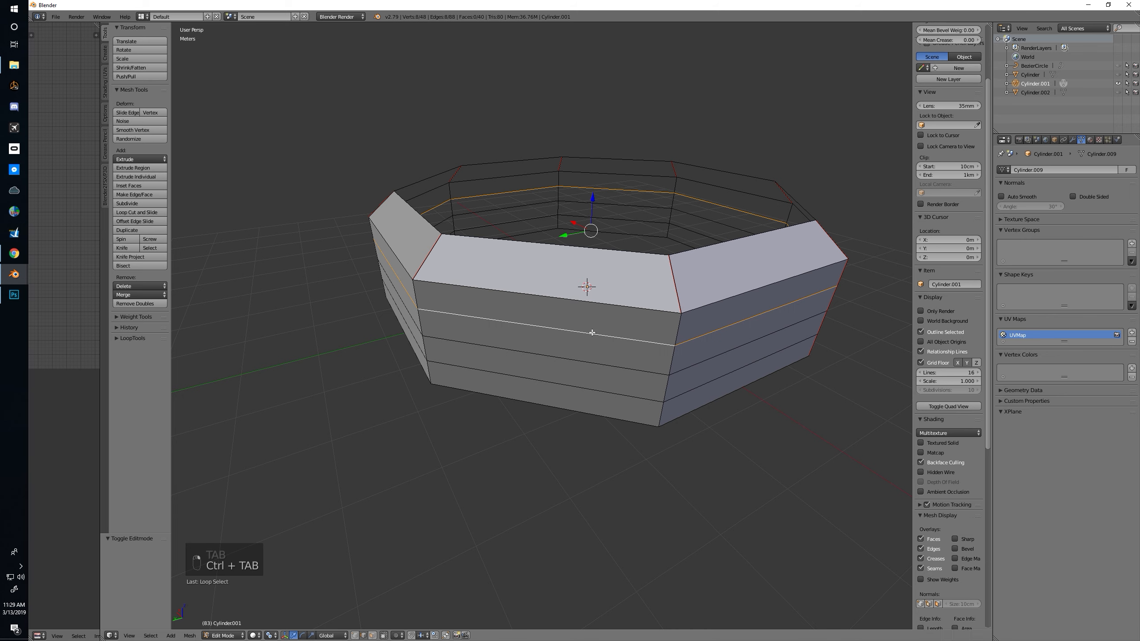
right_click(587, 361, "alt+shift")
right_click(581, 386, "alt+shift")
key("ctrl+e")
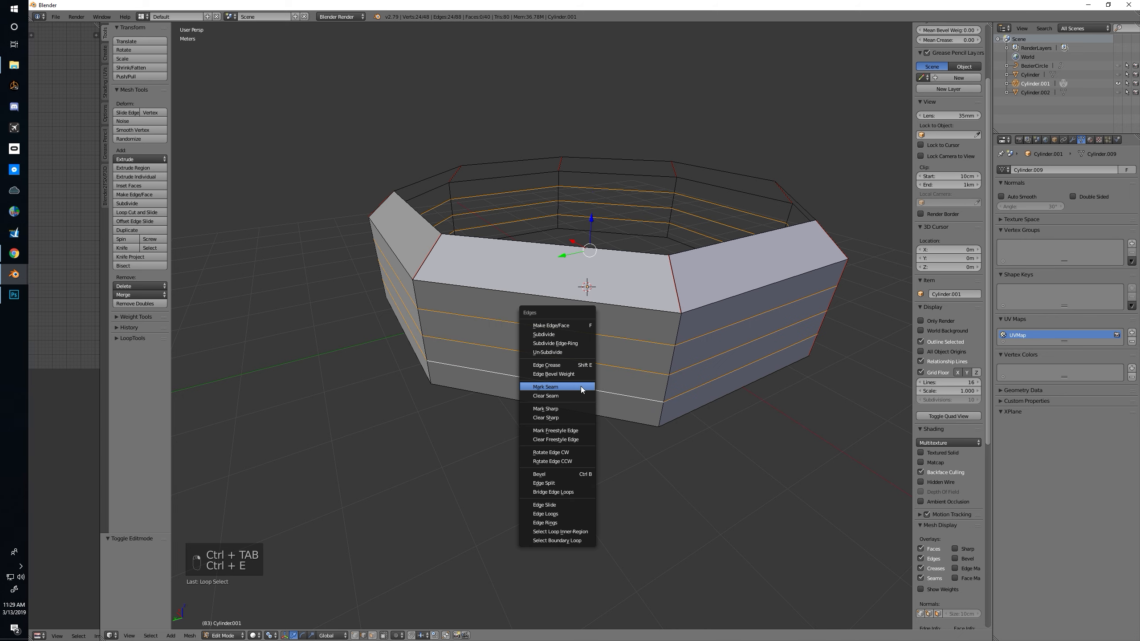
key("s")
right_click(529, 309)
key("x")
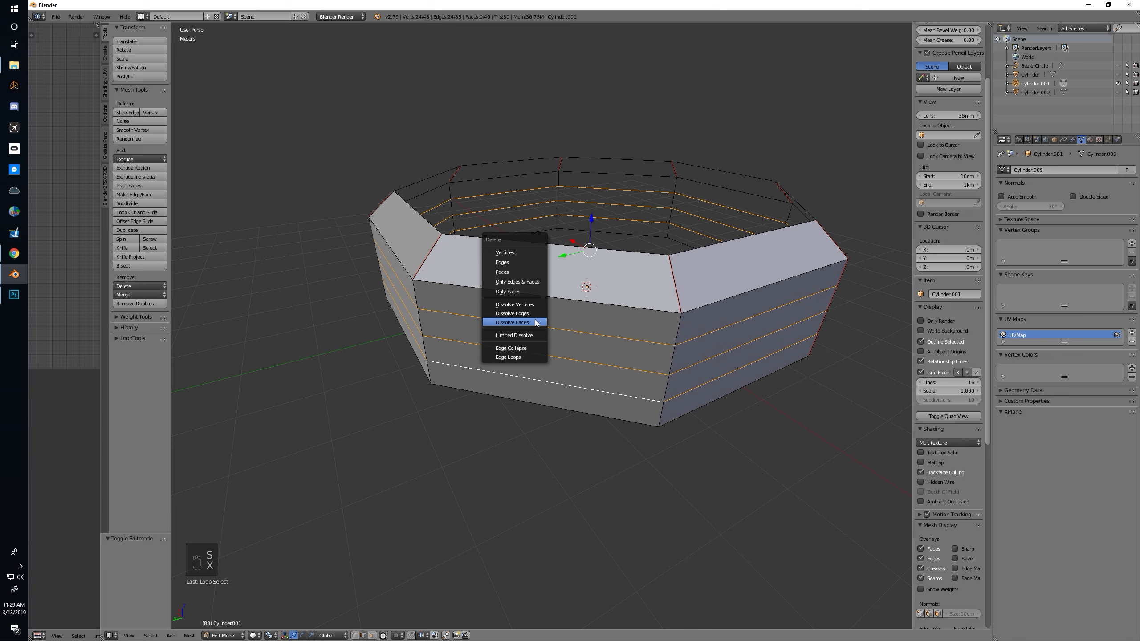
left_click(534, 313)
Add two evenly spaced vertical loop cuts to each of two adjacent sides of the octagonal ring
scroll(666, 302, "up", 3)
scroll(667, 301, "down", 3)
middle_click_drag(666, 302, 600, 302)
scroll(600, 302, "up", 1)
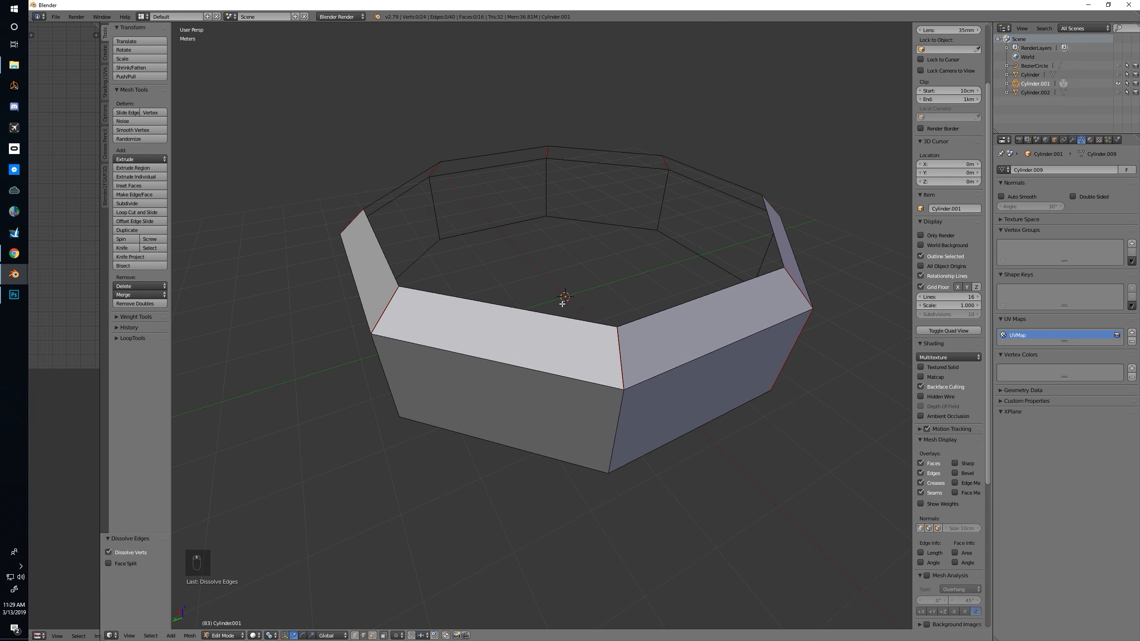
key("ctrl+r")
scroll(518, 317, "up", 1)
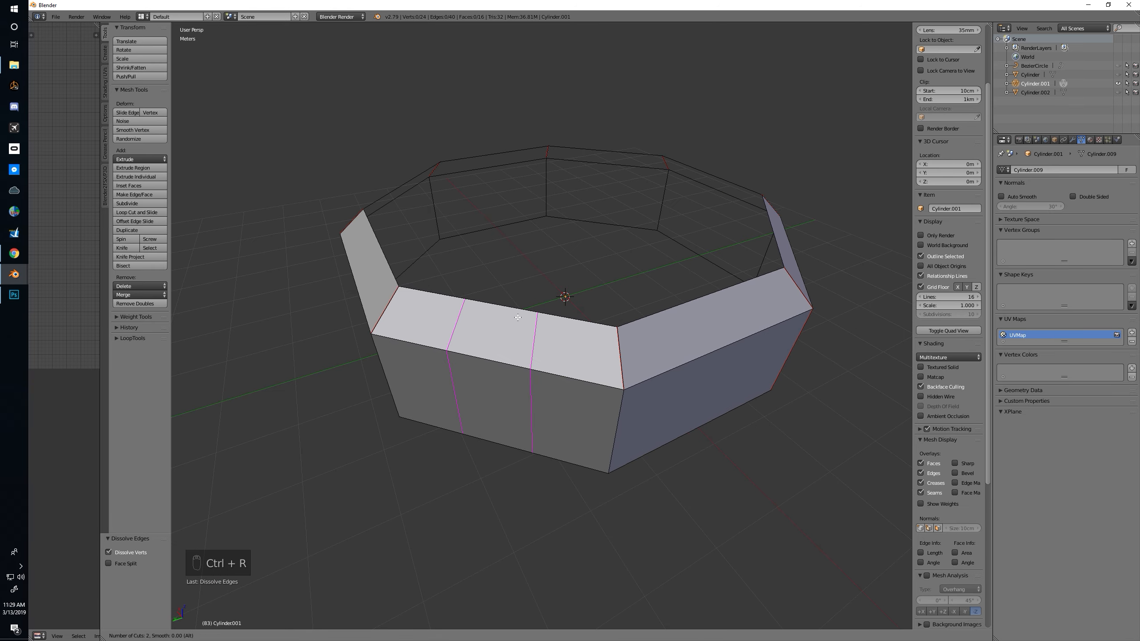
left_click(517, 318)
right_click(517, 317)
middle_click_drag(691, 307, 649, 322)
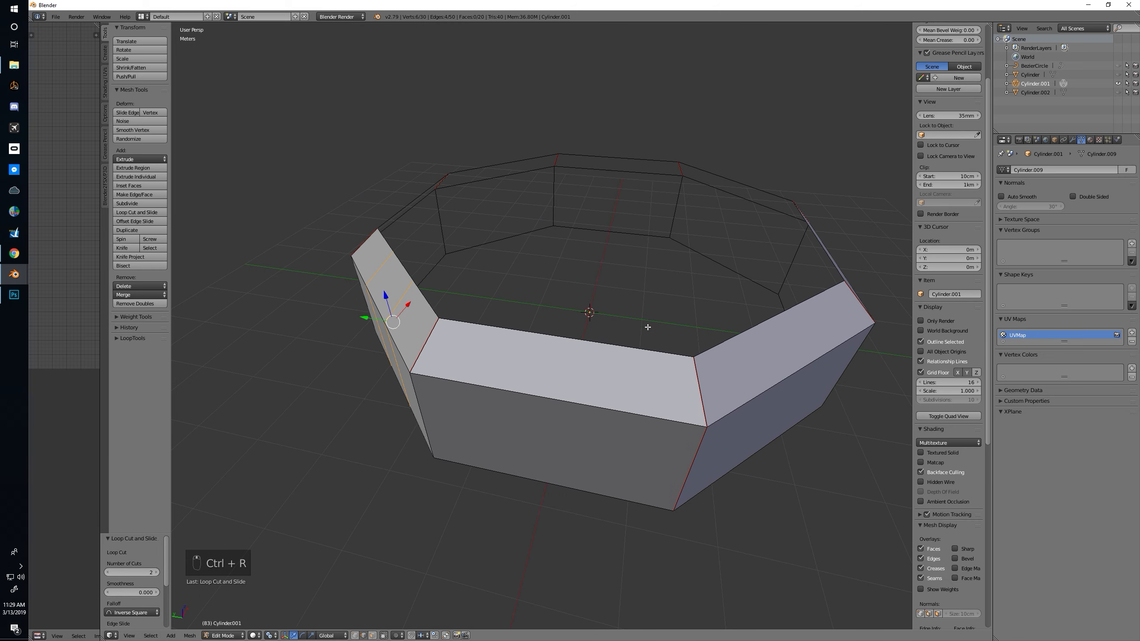
key("ctrl+r")
scroll(585, 345, "up", 1)
left_click(585, 344)
right_click(585, 344)
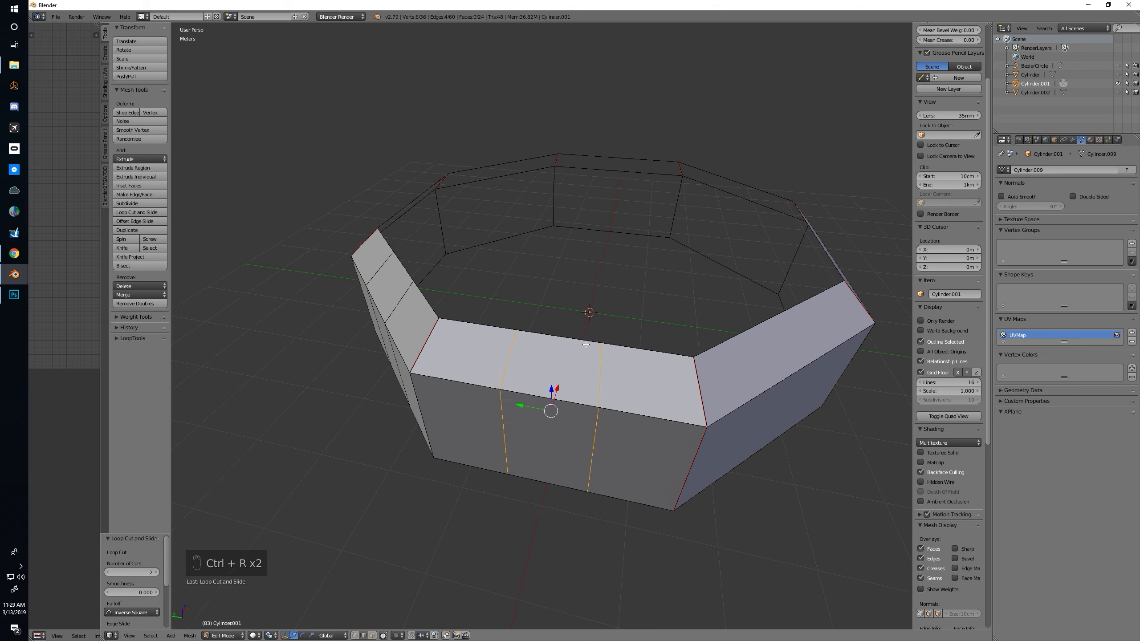
Continue around the ring, adding two centred vertical loop cuts to each of the following two uncut sides
middle_click_drag(738, 342, 654, 321)
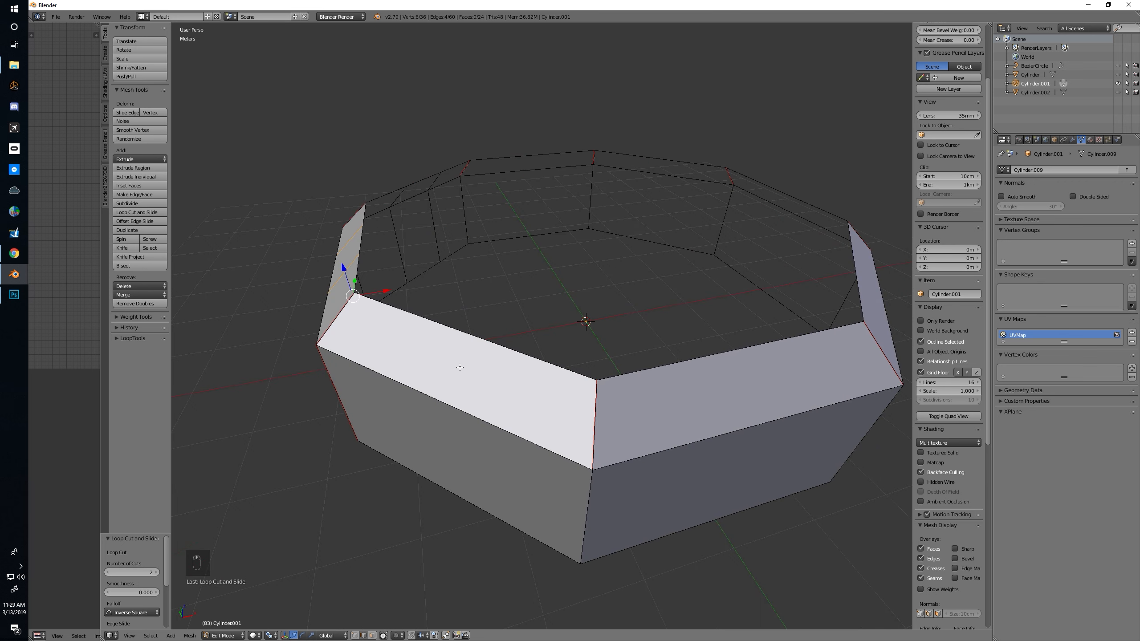
key("ctrl+r")
scroll(454, 367, "up", 1)
left_click(454, 367)
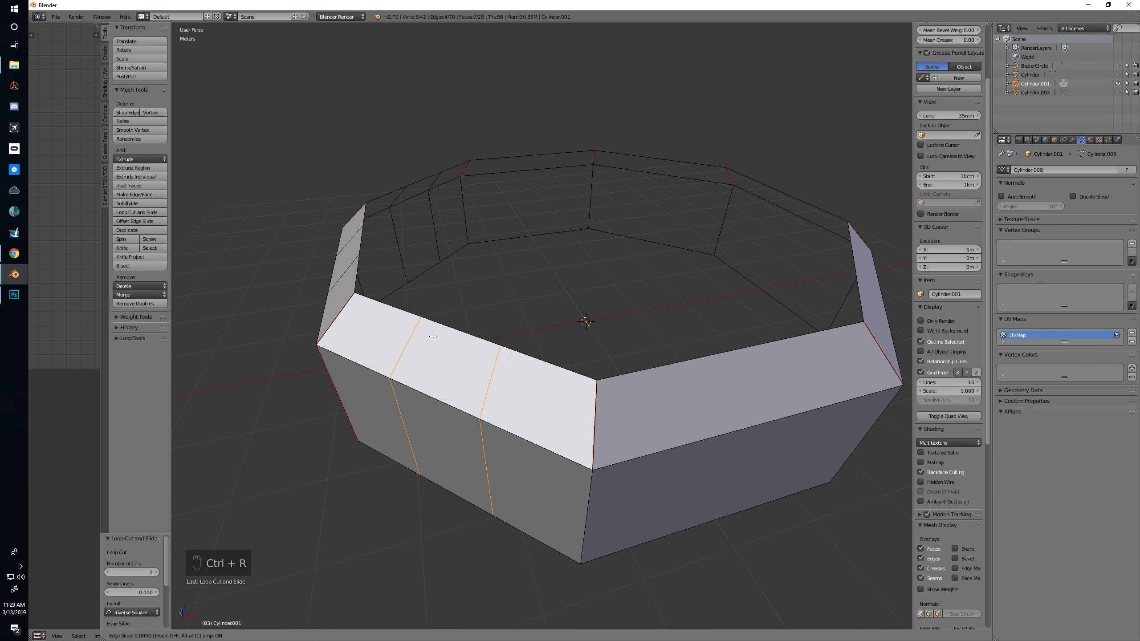
right_click(454, 367)
middle_click_drag(702, 354, 657, 353)
key("ctrl+r")
scroll(457, 366, "up", 1)
left_click(457, 367)
right_click(457, 366)
middle_click_drag(654, 370, 624, 369)
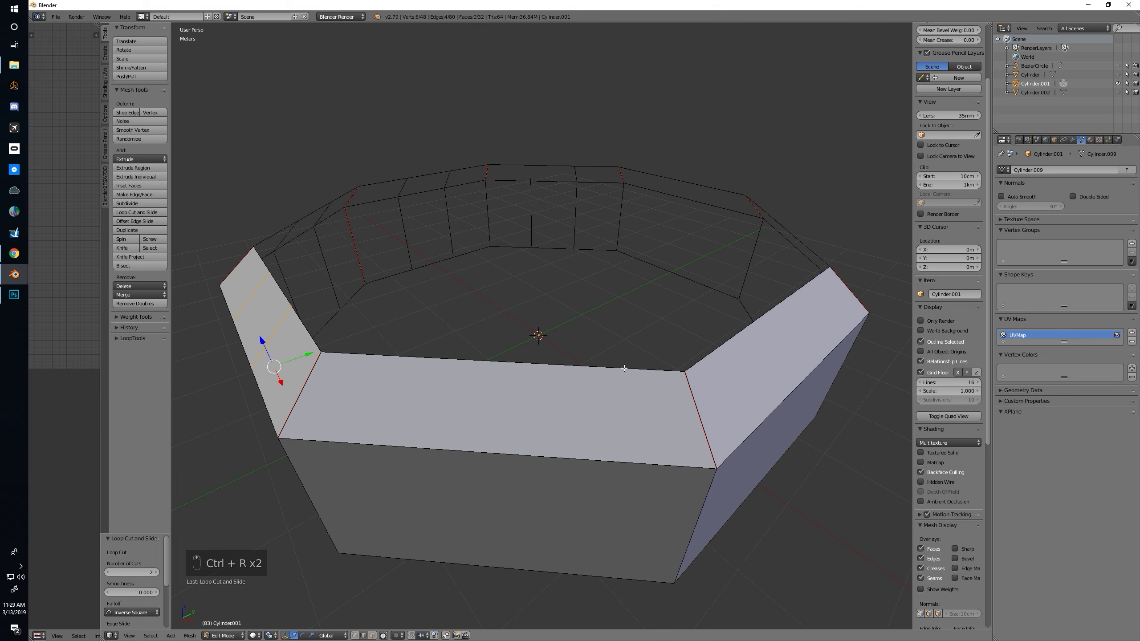
Divide the fifth and sixth sides of the ring with two evenly spaced vertical loop cuts each
middle_click_drag(542, 368, 541, 358)
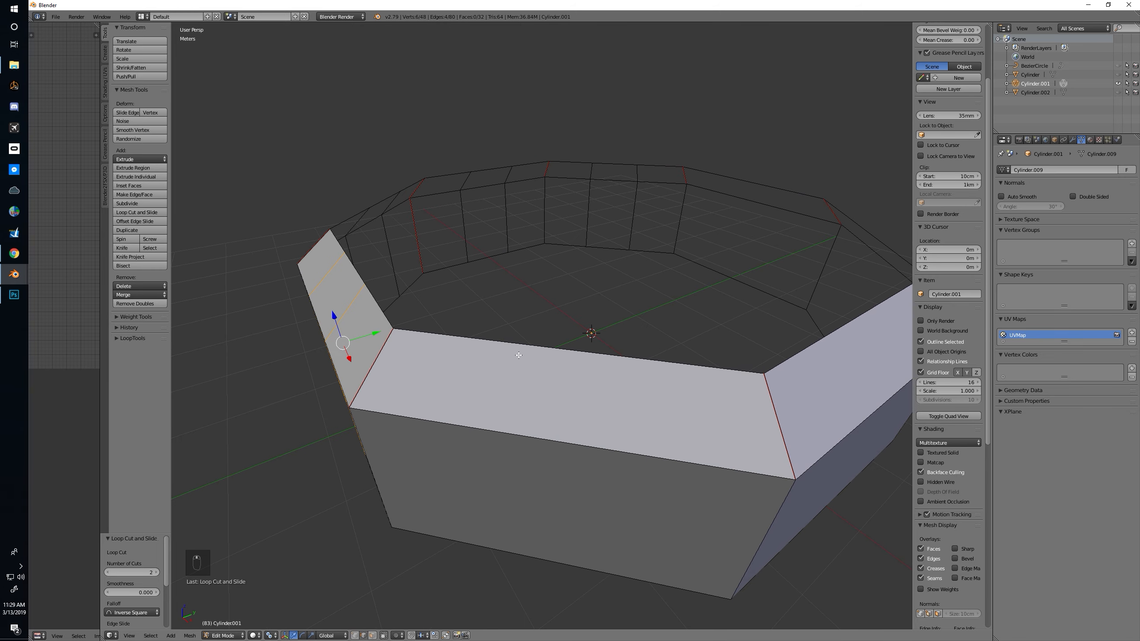
key("ctrl+r")
scroll(519, 357, "up", 1)
left_click(520, 357)
right_click(519, 357)
middle_click_drag(685, 354, 661, 377)
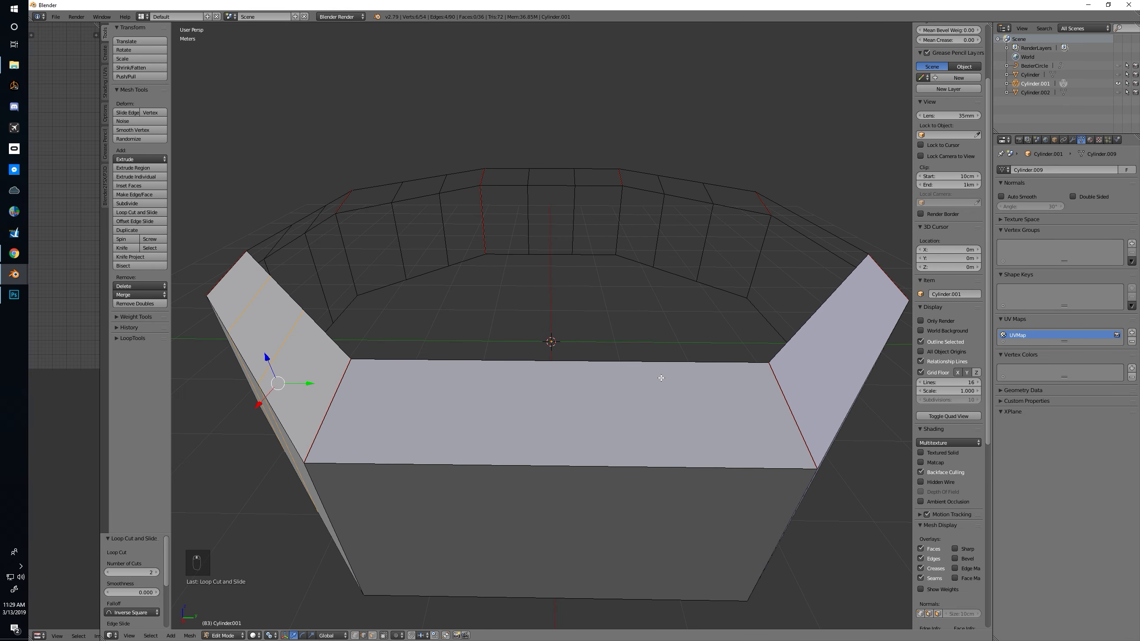
key("ctrl+r")
scroll(576, 375, "up", 1)
left_click(575, 375)
right_click(575, 375)
Add two vertical loop cuts to each of the ring's two remaining uncut sides, completing all eight
mouse_move(575, 375)
middle_mouse_down()
mouse_move(653, 373)
mouse_move(555, 373)
middle_mouse_up()
key("ctrl+r")
scroll(467, 358, "up", 1)
left_click(468, 357)
right_click(468, 357)
middle_click_drag(468, 358, 613, 362)
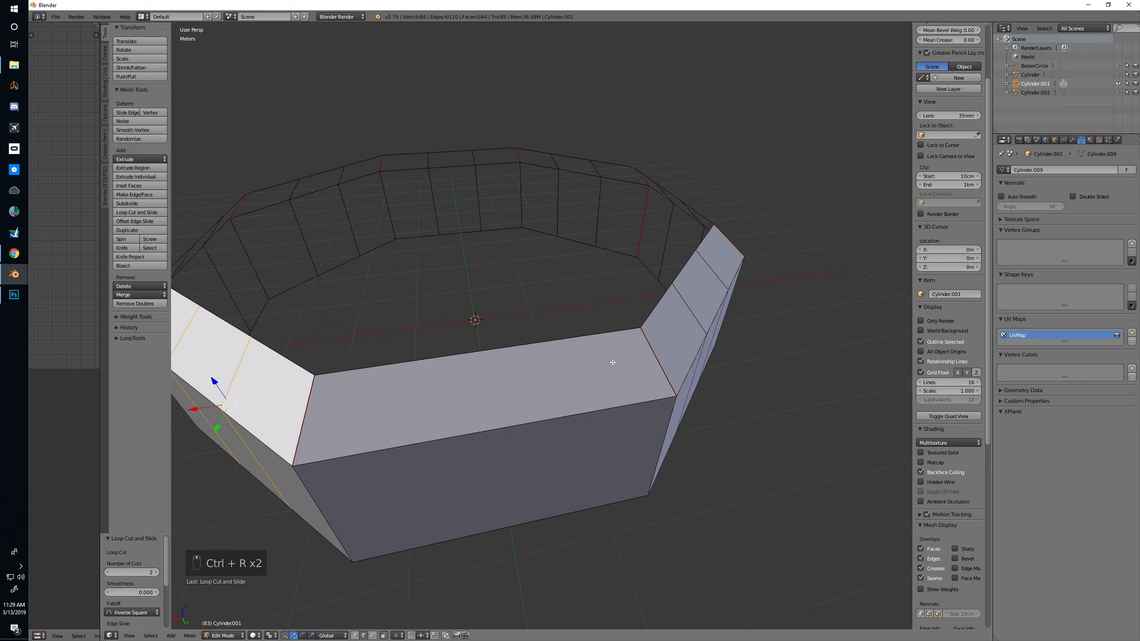
key("ctrl+r")
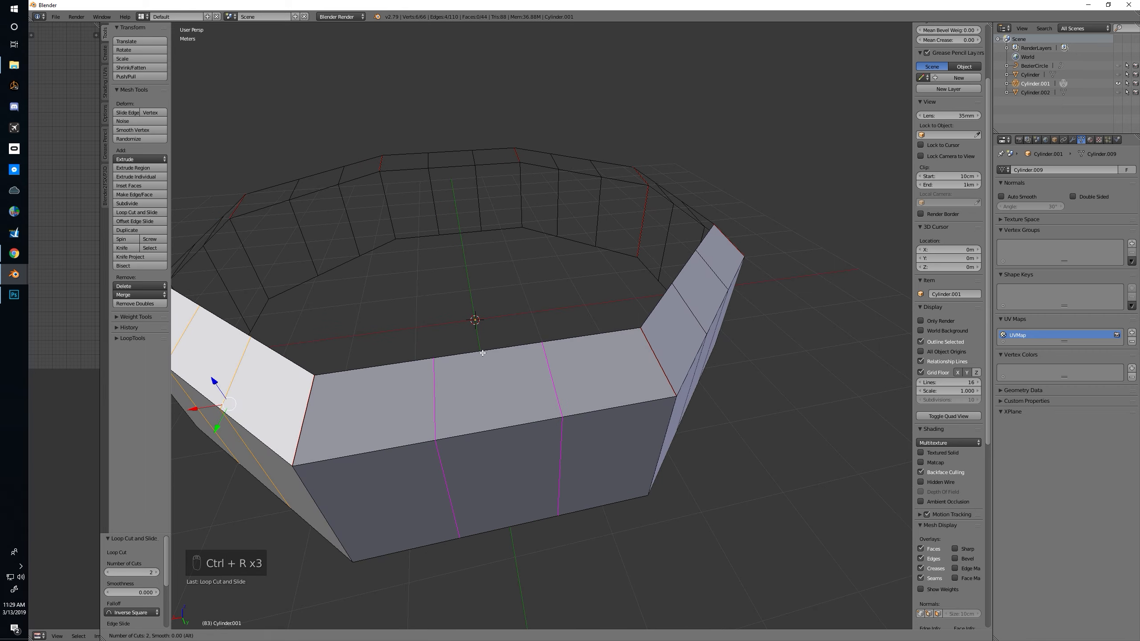
left_click(482, 353)
right_click(483, 353)
Select both new vertical edge loops on all eight sides and bevel them into narrow strips with an offset of 0.029
middle_click_drag(718, 351, 542, 337)
left_click(620, 339, "alt+shift")
left_click(676, 323, "alt+shift")
left_click(534, 336, "alt+shift")
left_click(610, 332, "alt+shift")
middle_click_drag(611, 332, 588, 364)
left_click(584, 365, "alt+shift")
left_click(671, 361, "alt+shift")
middle_click_drag(738, 357, 658, 375)
left_click(663, 370, "alt+shift")
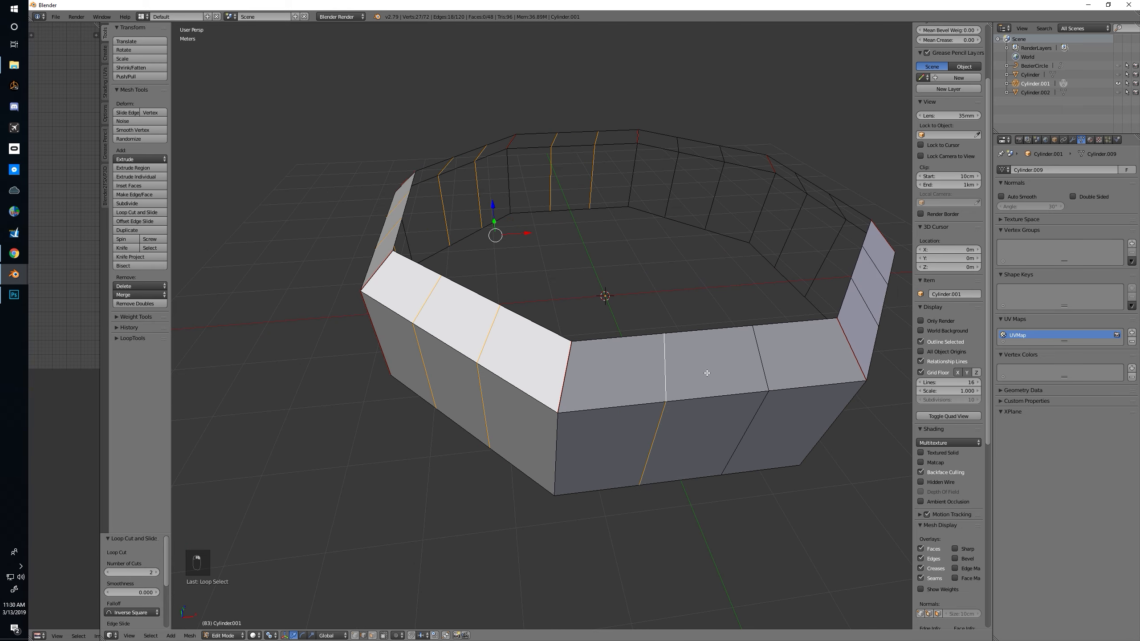
left_click(765, 361, "alt+shift")
middle_click_drag(765, 361, 599, 375)
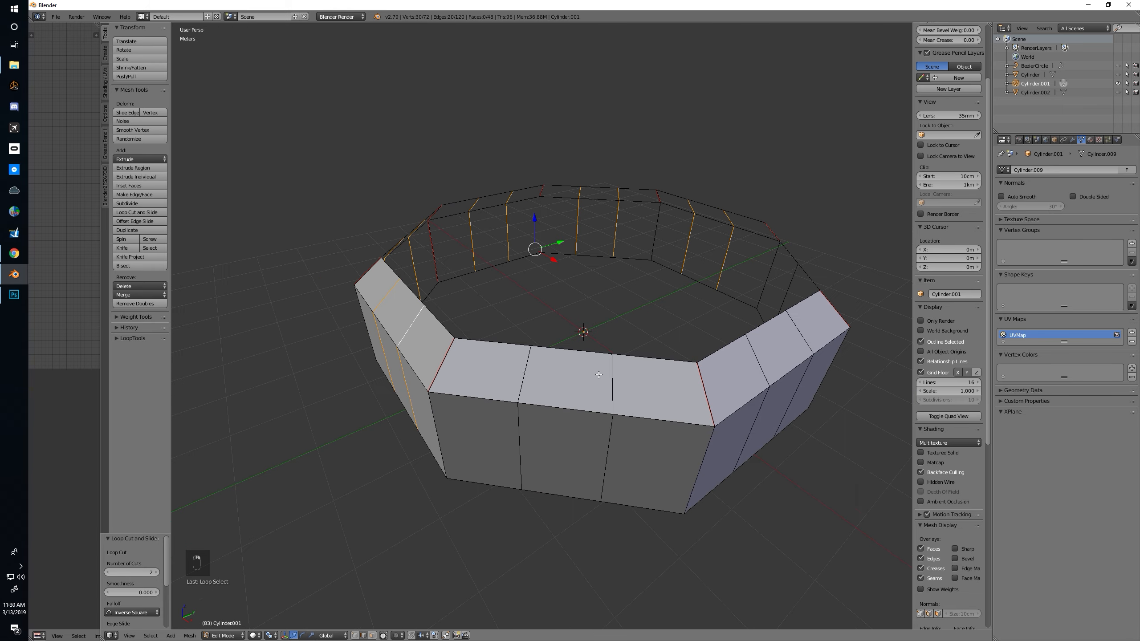
left_click(527, 376, "alt+shift")
left_click(612, 377, "alt+shift")
middle_click_drag(612, 377, 560, 392)
left_click(562, 392, "alt+shift")
left_click(658, 392, "alt+shift")
left_click(768, 354, "alt+shift")
left_click(797, 312, "alt+shift")
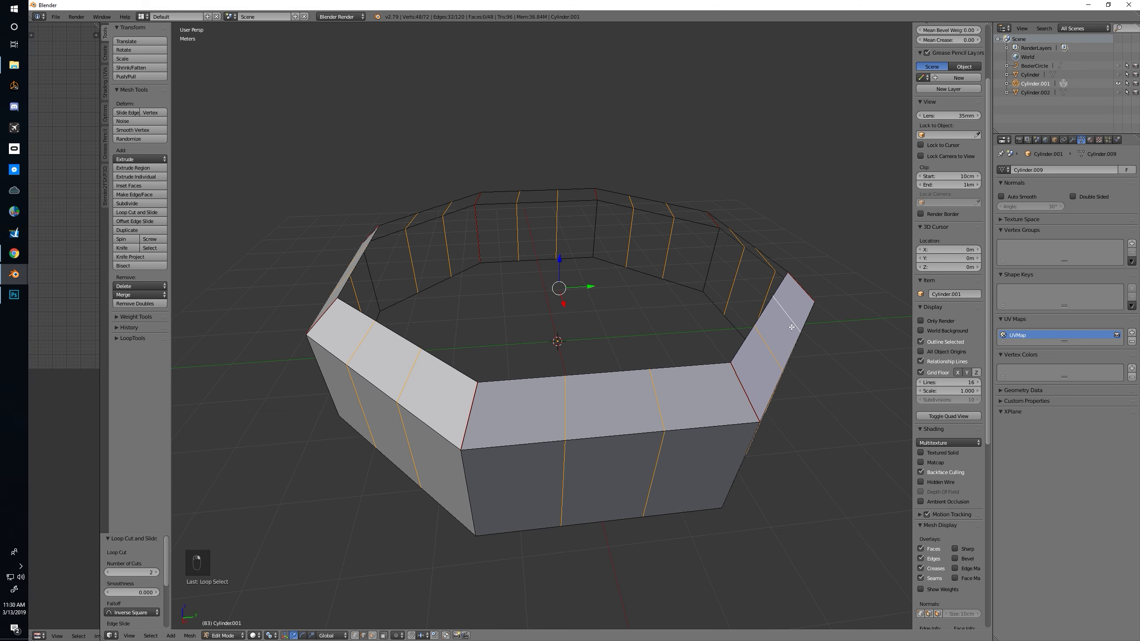
middle_click_drag(797, 311, 708, 335)
middle_click_drag(543, 334, 633, 346)
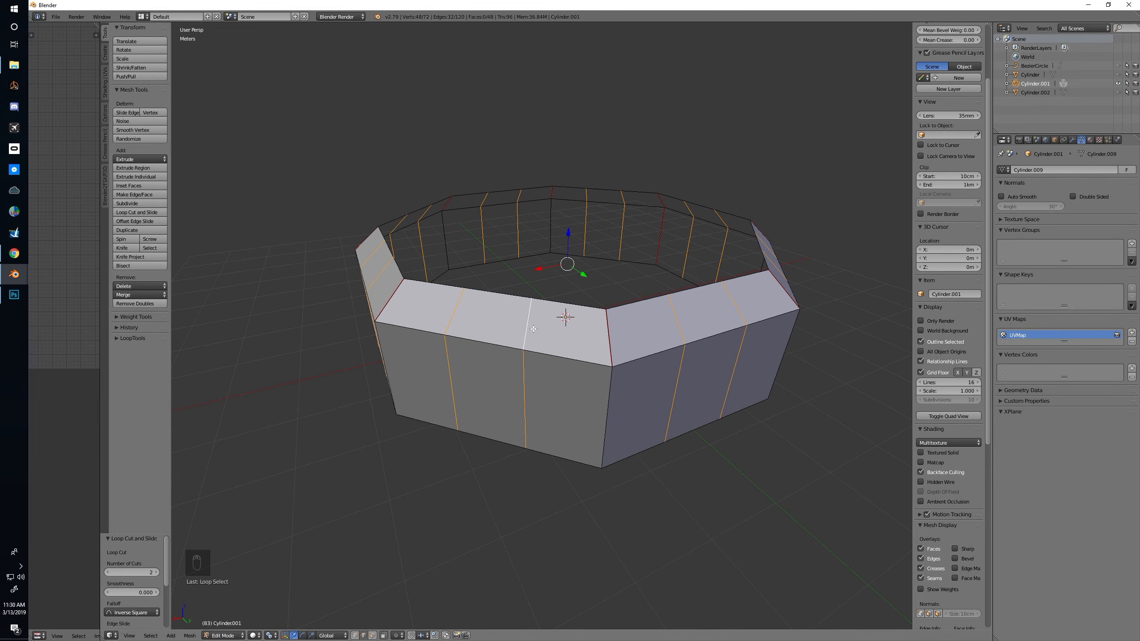
middle_click_drag(776, 322, 676, 354)
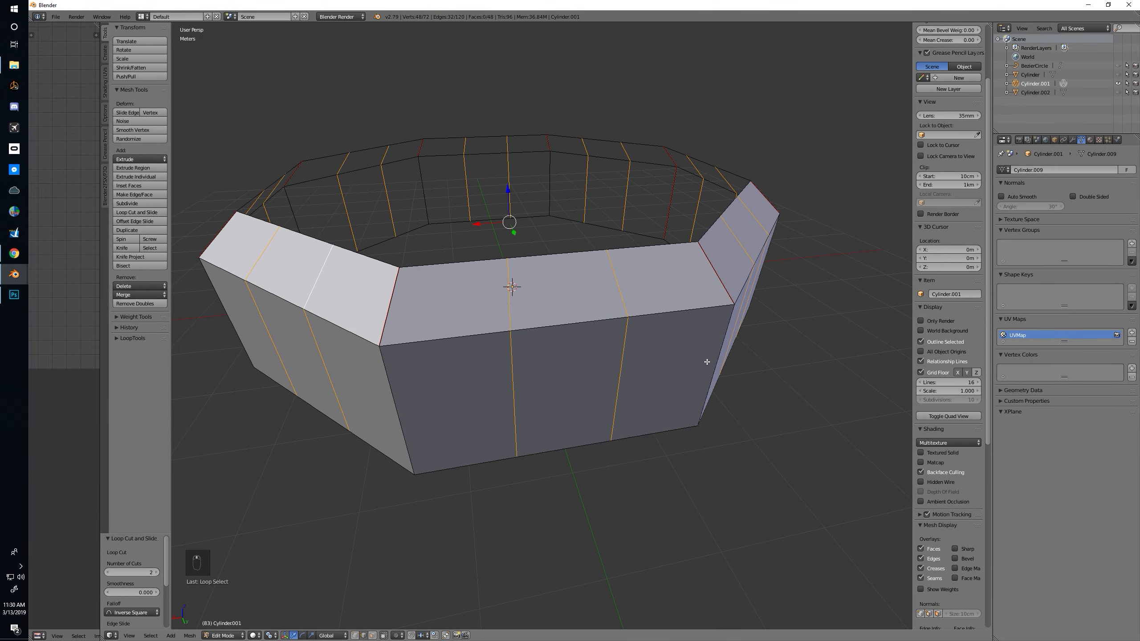
key("ctrl+b")
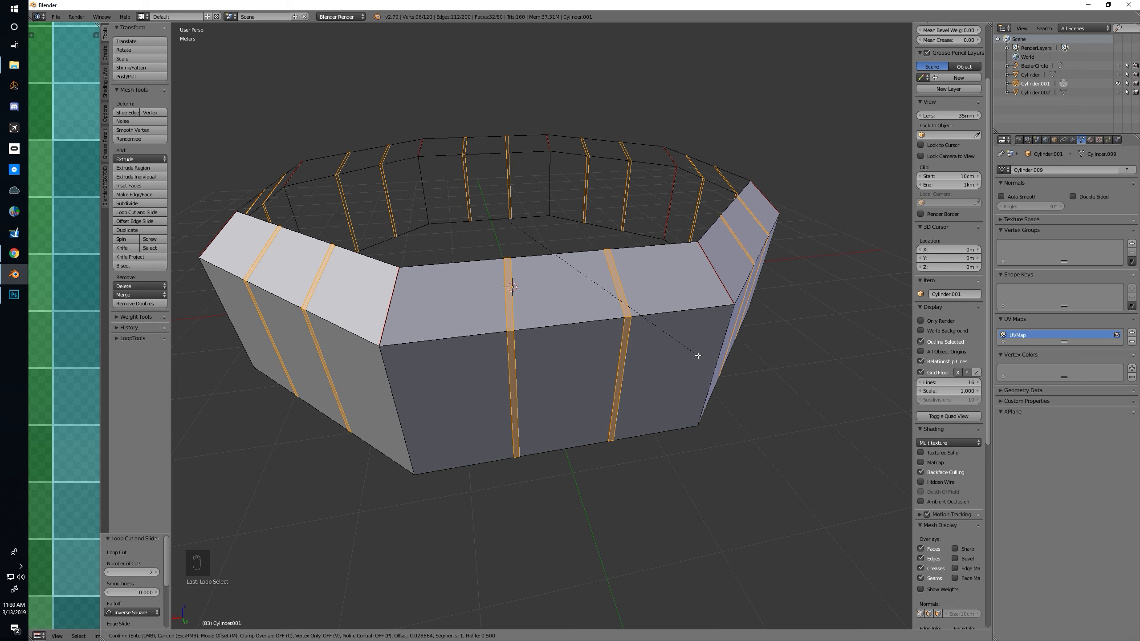
left_click(697, 355)
Extrude the beveled strips a few centimetres along their normals towards the ring's inside to form posts
middle_click_drag(700, 354, 632, 355)
scroll(632, 355, "up", 1)
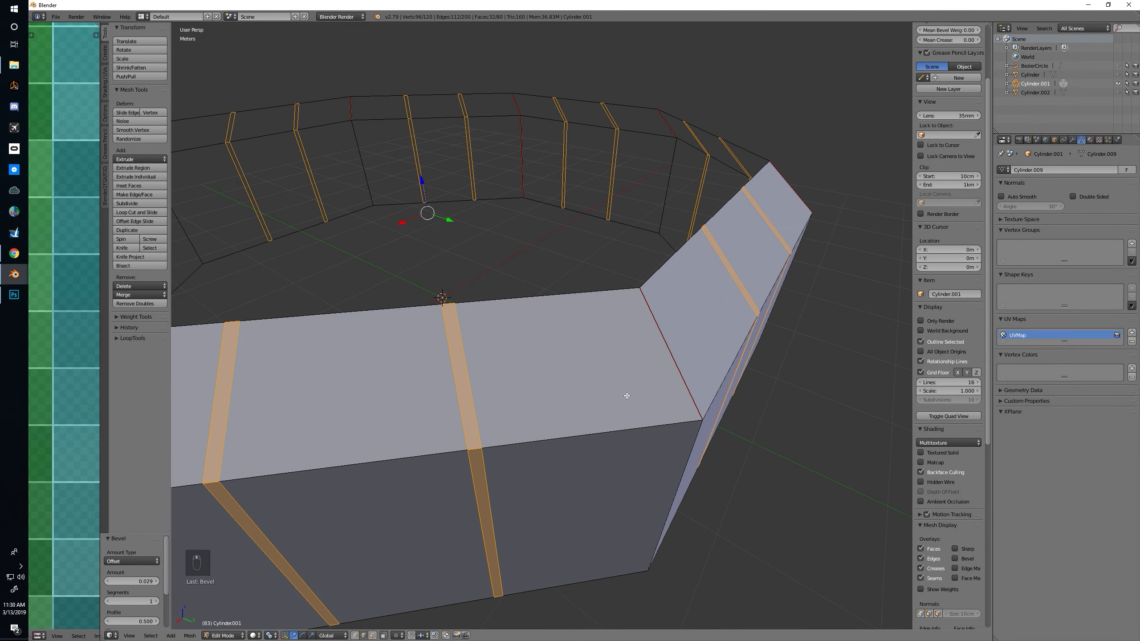
left_click(277, 636)
middle_click_drag(374, 506, 500, 503)
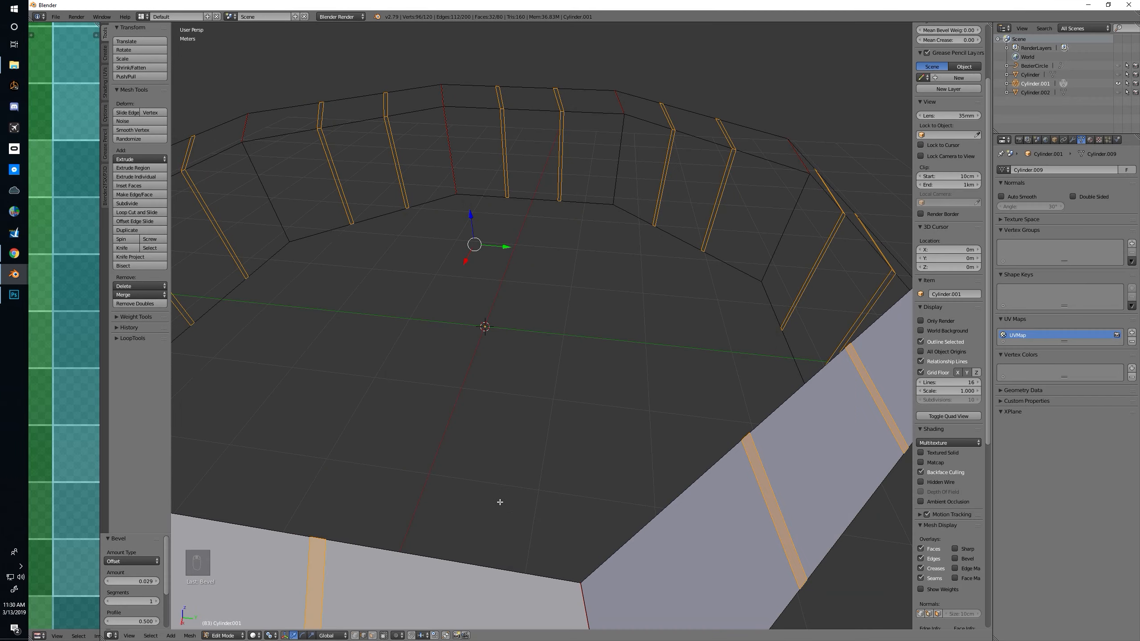
key("e")
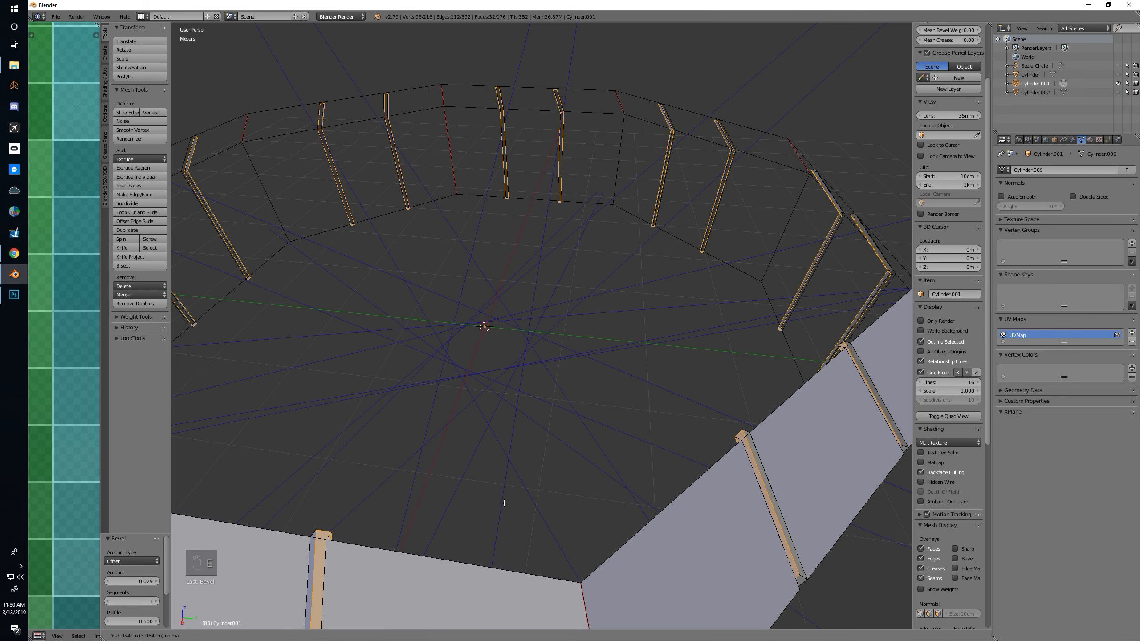
left_click(516, 503)
mouse_move(516, 503)
middle_mouse_down()
mouse_move(483, 502)
mouse_move(512, 491)
mouse_move(498, 490)
middle_mouse_up()
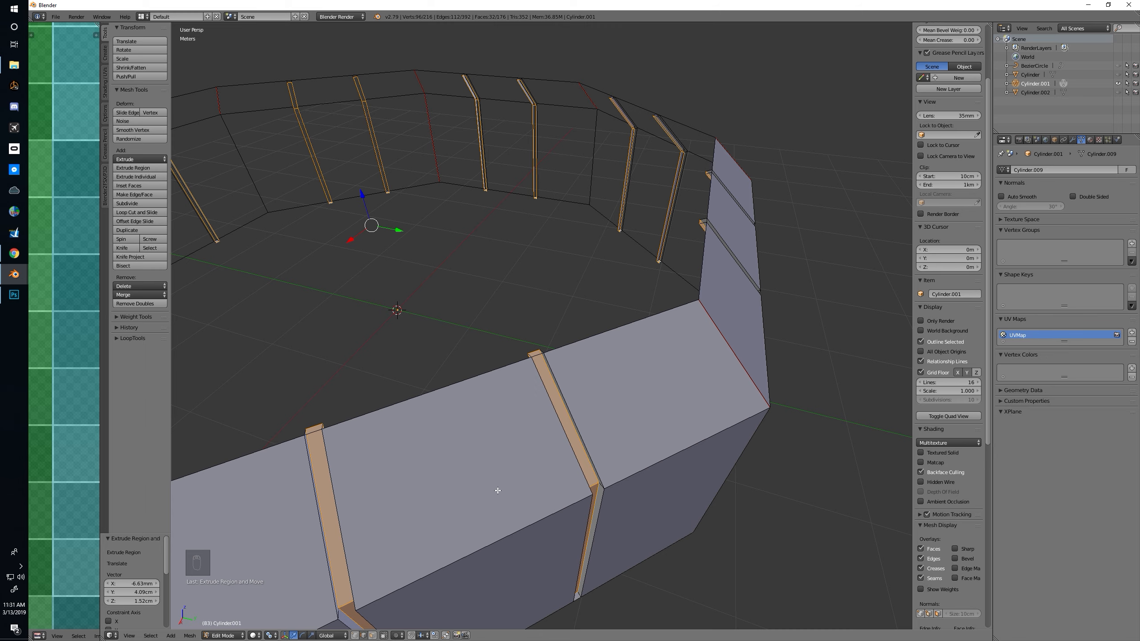
key("a")
key("a")
key("a")
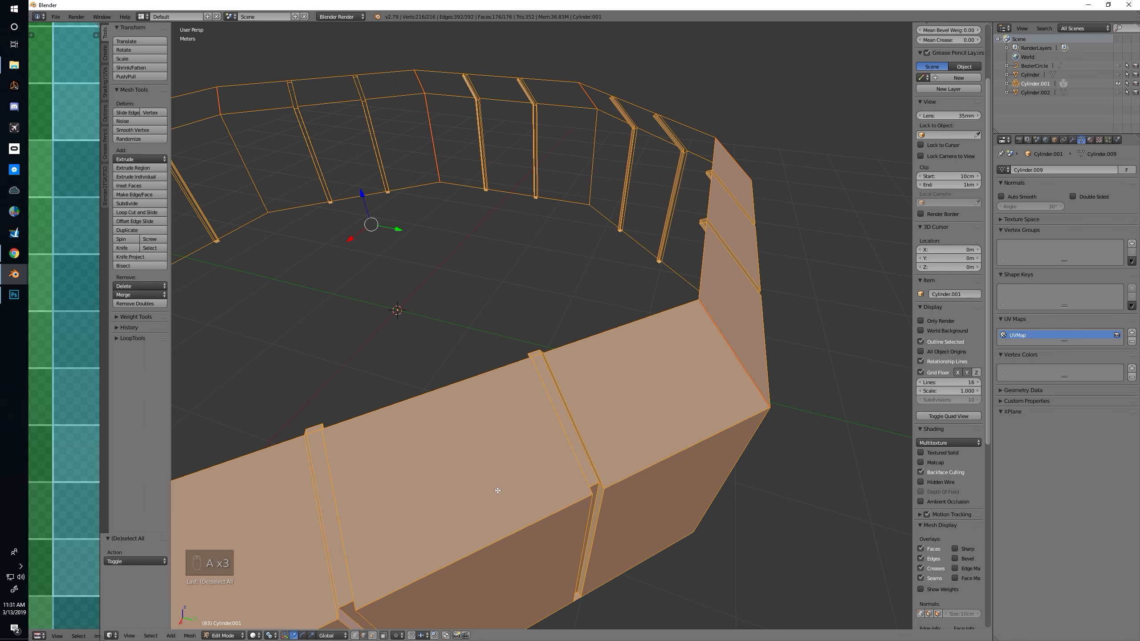
key("ctrl+z")
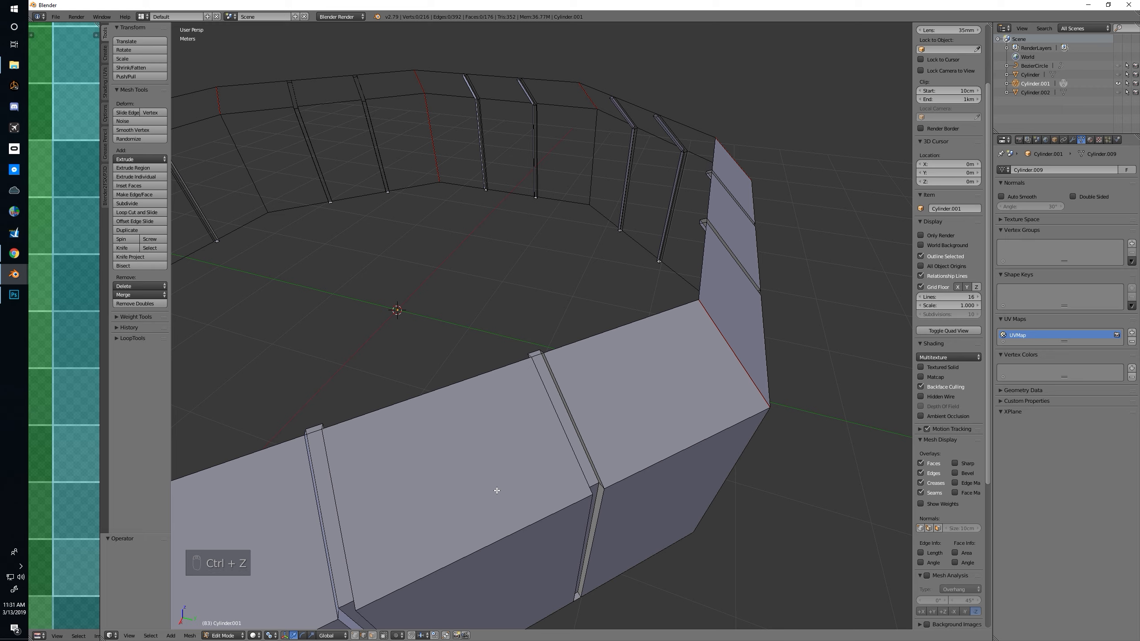
key("ctrl+z")
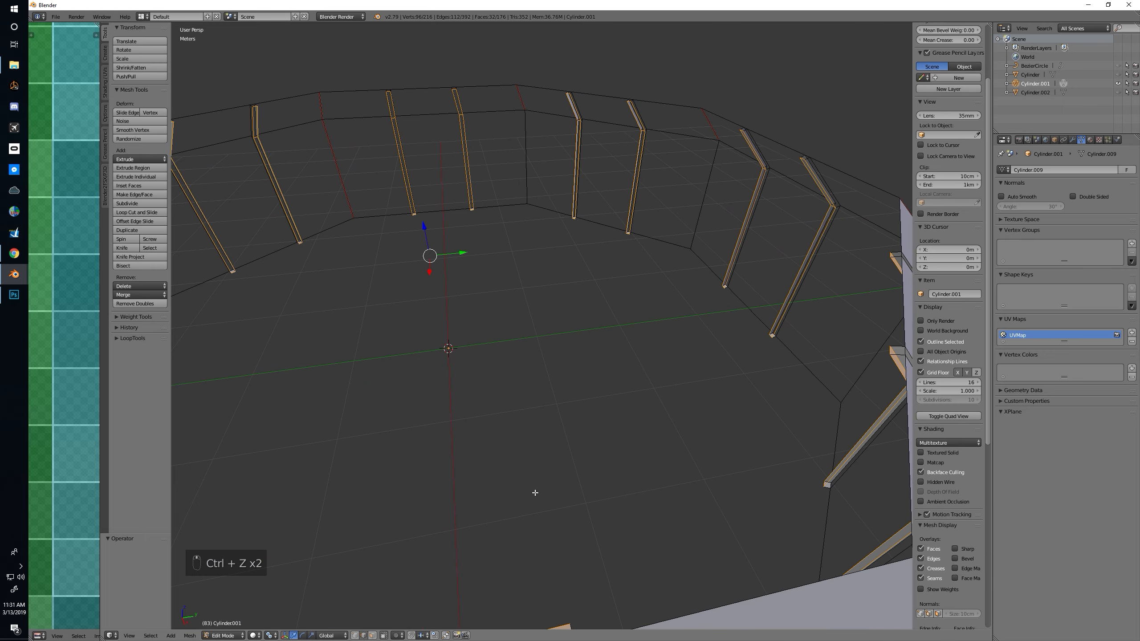
Grow the selection to include the posts' side walls and separate the posts from the ring into their own object
key("ctrl+KP_Add")
middle_click_drag(532, 491, 475, 479)
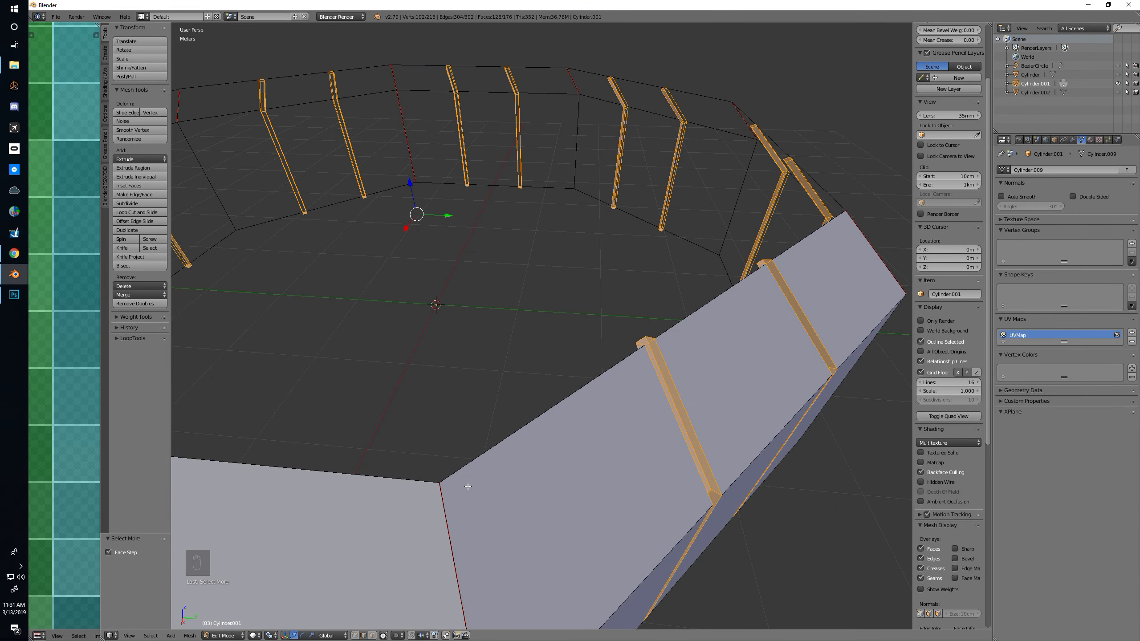
key("p")
left_click(454, 509)
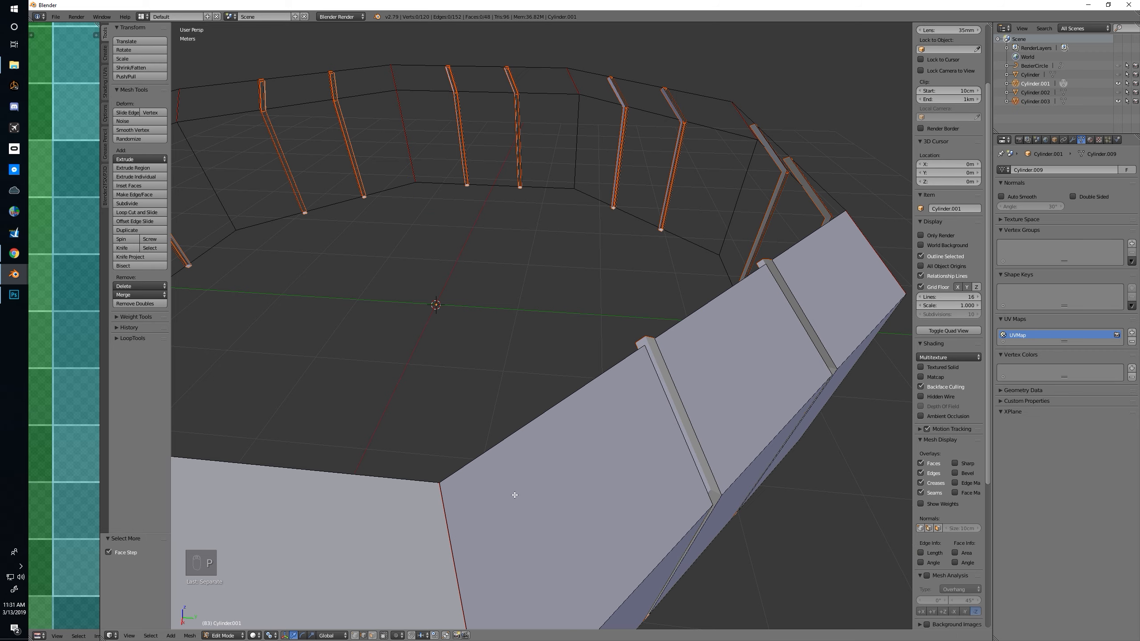
Leave the ring's mesh editing, select the separated posts object, hide all other objects, and start editing the posts
key("Tab")
middle_click_drag(509, 491, 454, 299)
right_click(434, 288)
key("shift+h")
key("Tab")
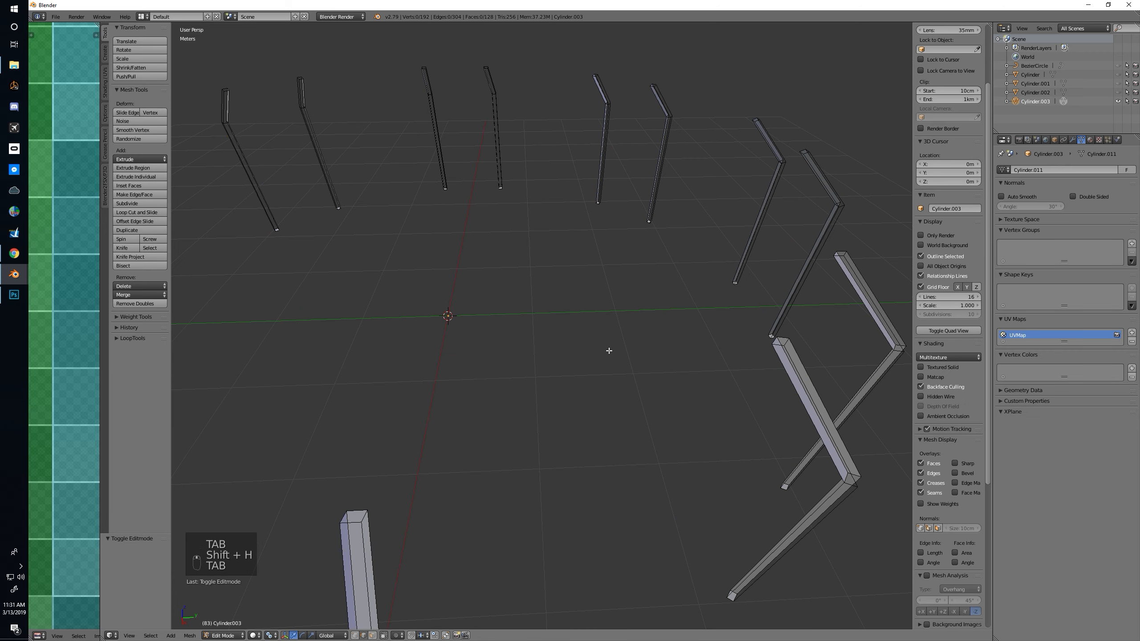
Fill the open outer side of the nearest post's upper section with a face
middle_click_drag(567, 333, 635, 351)
middle_click_drag(707, 219, 734, 174)
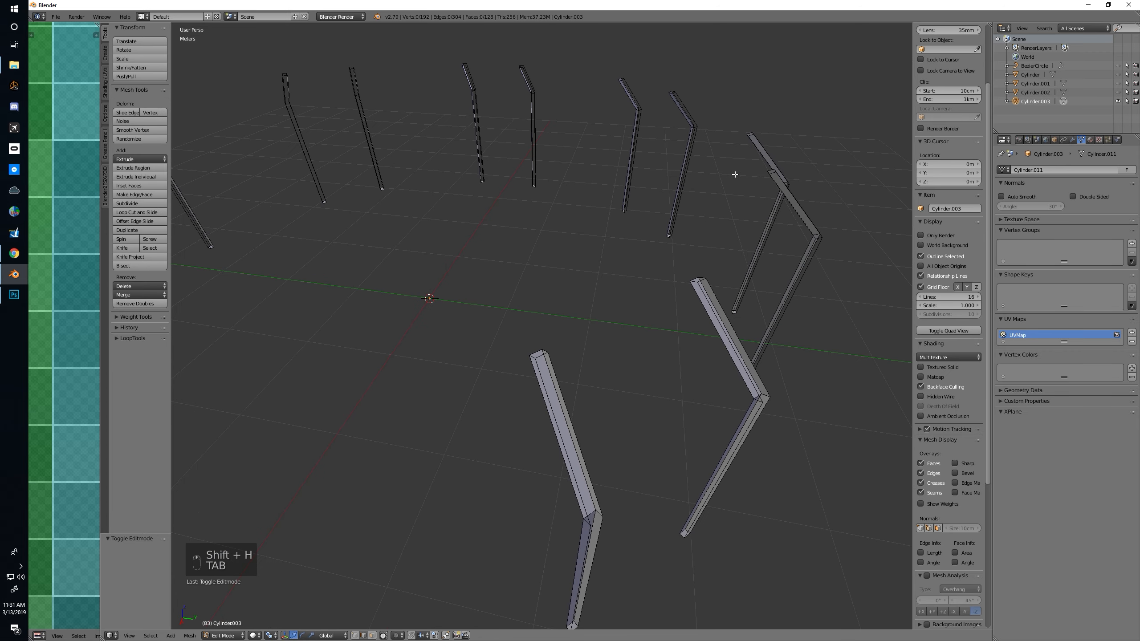
right_click(545, 367)
right_click(555, 366, "shift")
key("f")
middle_click_drag(561, 367, 570, 369)
key("f")
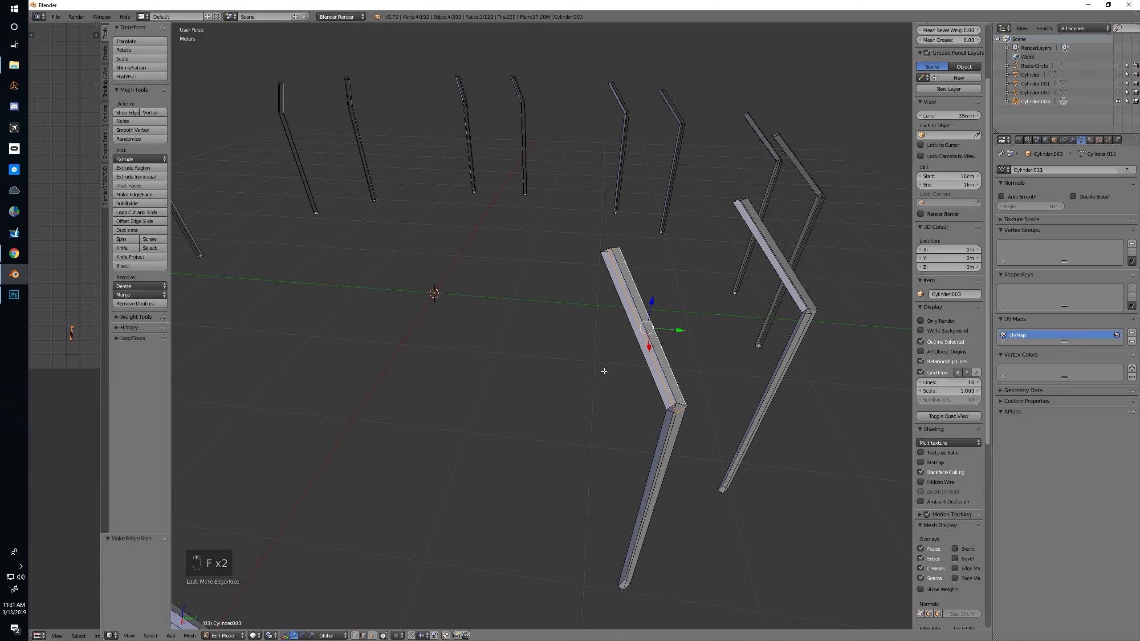
Select the entire posts mesh and recalculate its normals to face outward
key("a")
key("a")
key("a")
key("ctrl+n")
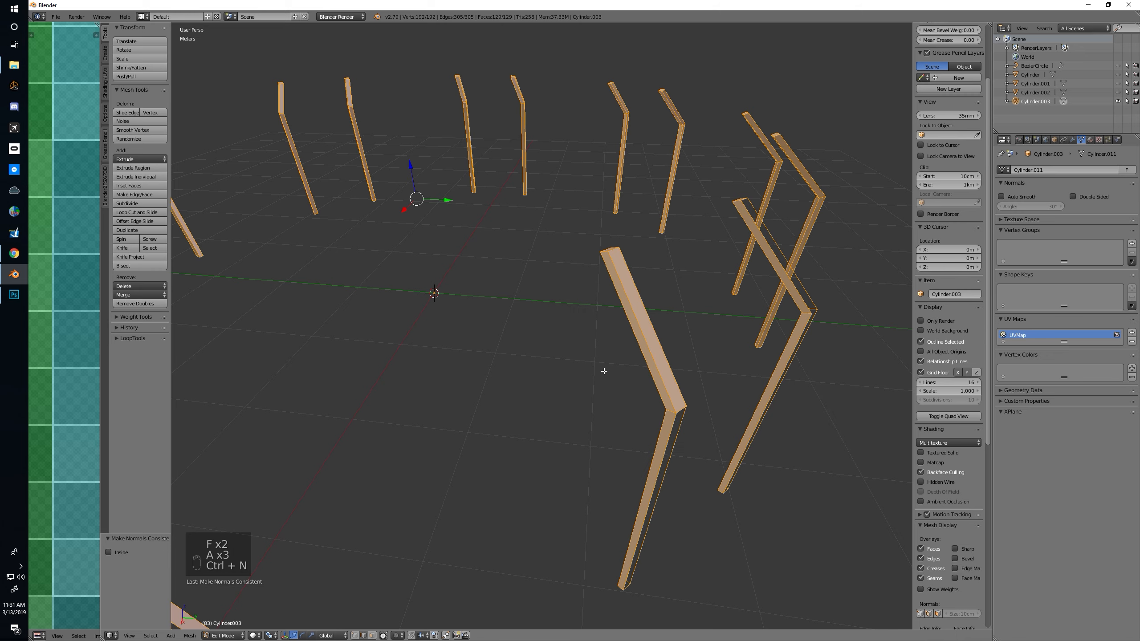
Fill the open outer side of the same post's lower section with a face
middle_click_drag(604, 371, 543, 394)
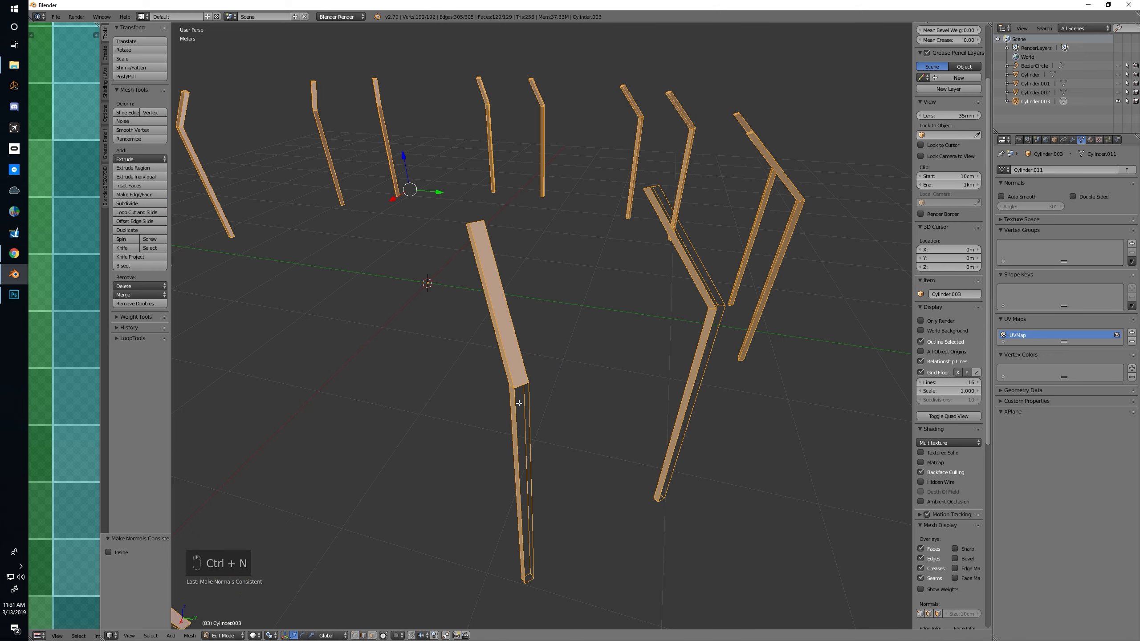
right_click(530, 402, "alt")
key("f")
Close the open outer side of the neighbouring post with one face on its upper and one on its lower section
middle_click_drag(565, 399, 602, 263)
right_click(544, 346)
right_click(611, 219, "shift")
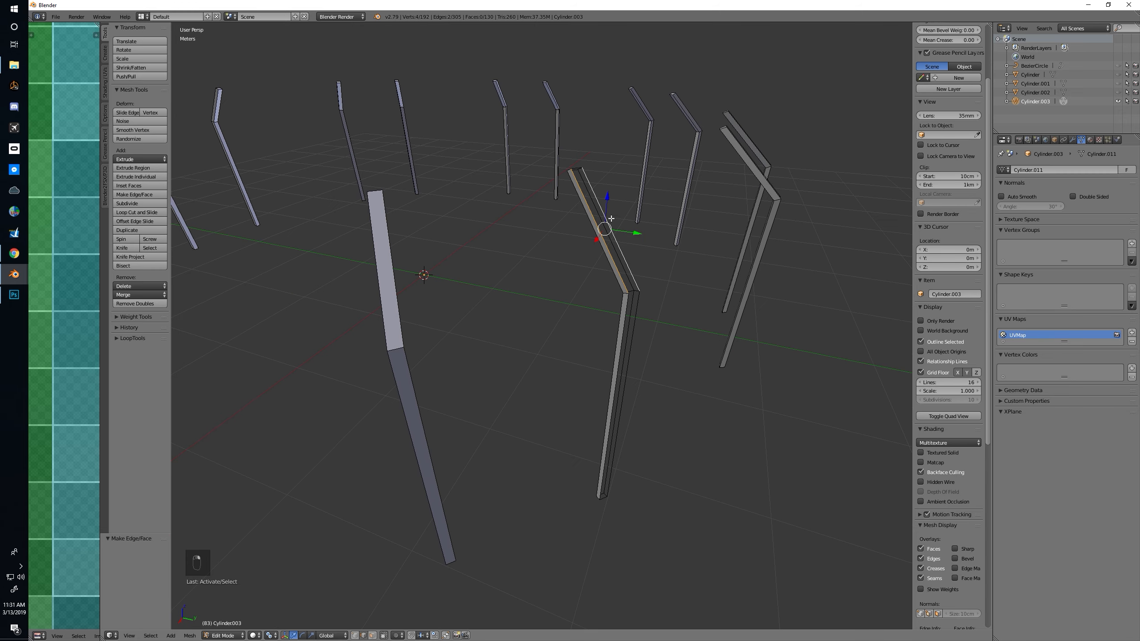
key("f")
right_click(624, 315, "alt")
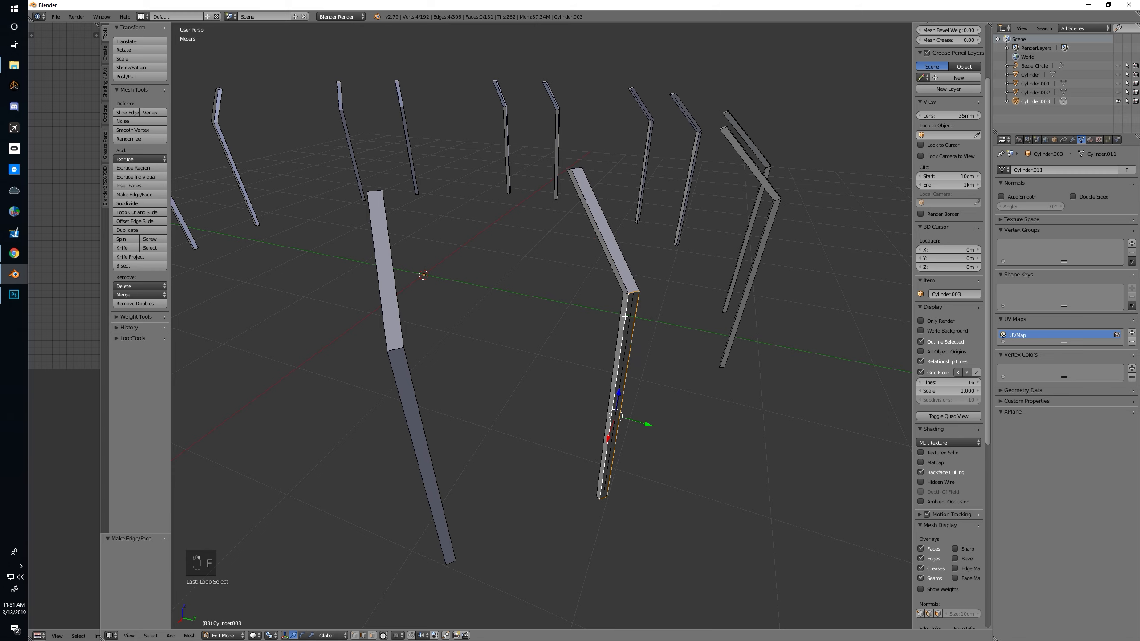
key("f")
middle_click_drag(625, 316, 498, 279)
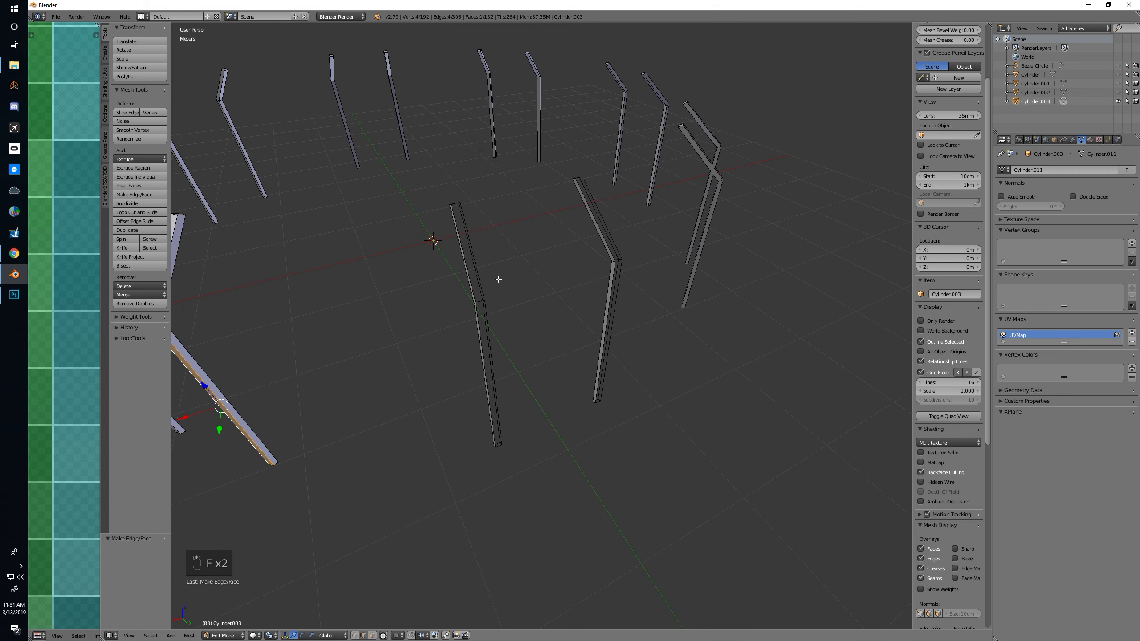
right_click(468, 264)
right_click(486, 319, "alt+shift")
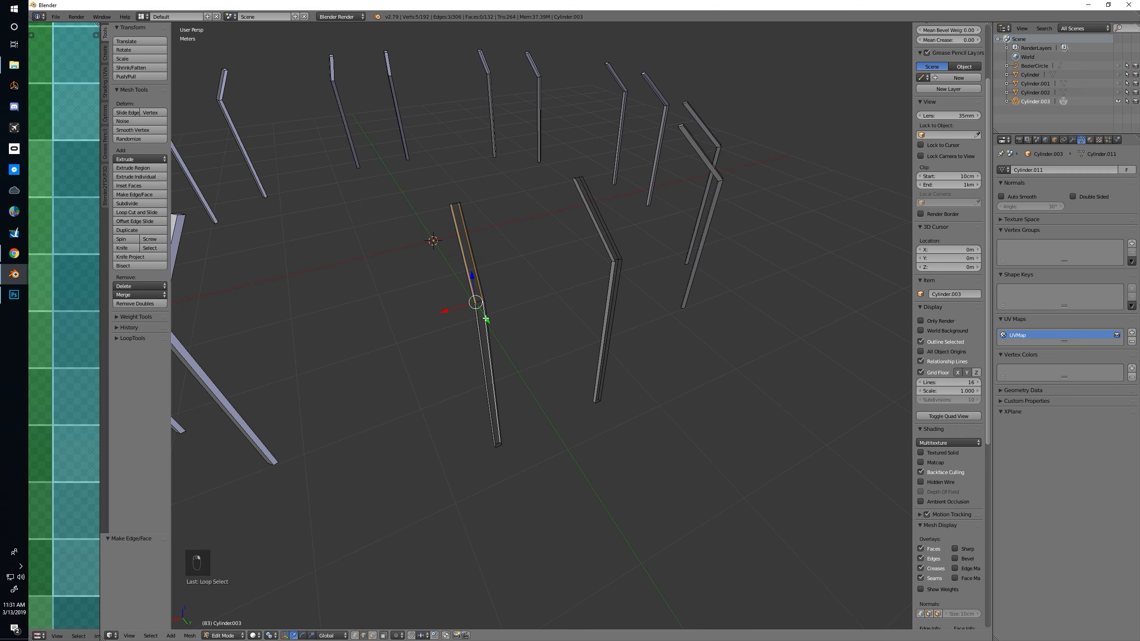
key("ctrl+z")
Close the open outer side of the next octagon side's first post with one face on its upper and one on its lower section
middle_click_drag(498, 285, 534, 259)
scroll(541, 251, "up", 2)
right_click(537, 252)
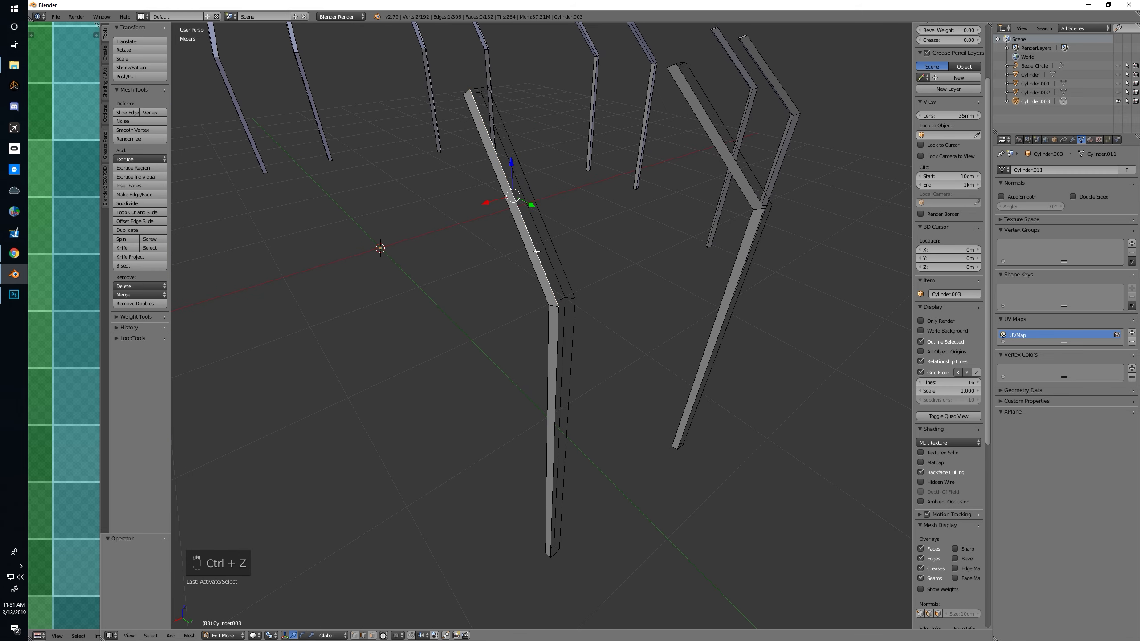
right_click(552, 245, "shift")
key("f")
right_click(559, 349, "alt")
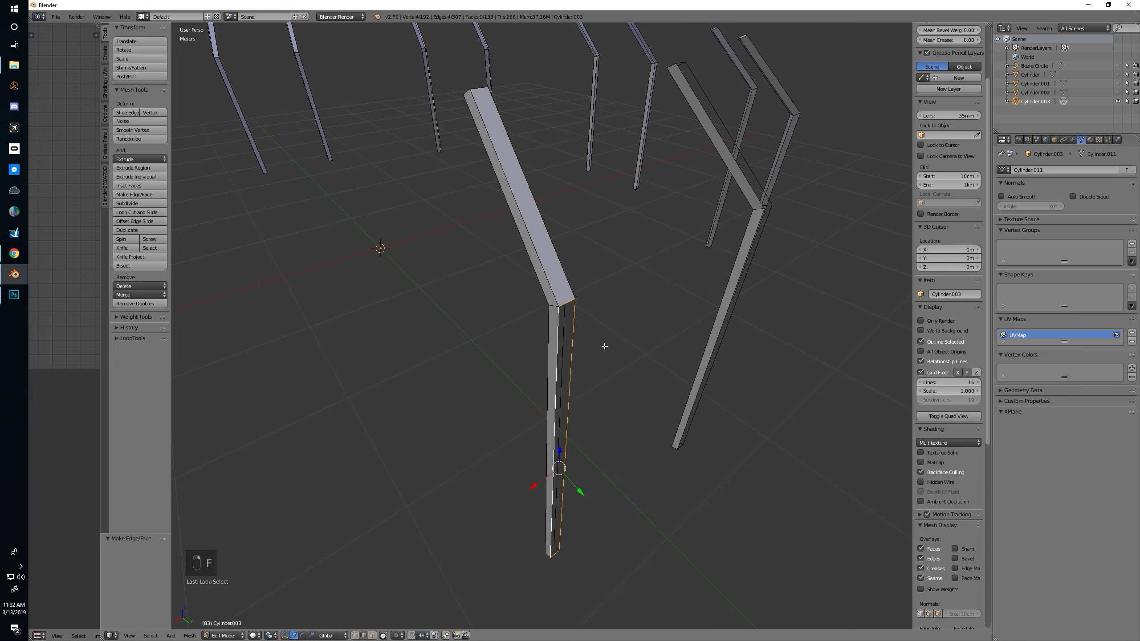
key("f")
Fill the open outer side of the second post on that octagon side, one face each for the upper and lower section
middle_click_drag(605, 346, 582, 349)
right_click(516, 236)
right_click(527, 231, "shift")
key("f")
right_click(533, 304, "alt")
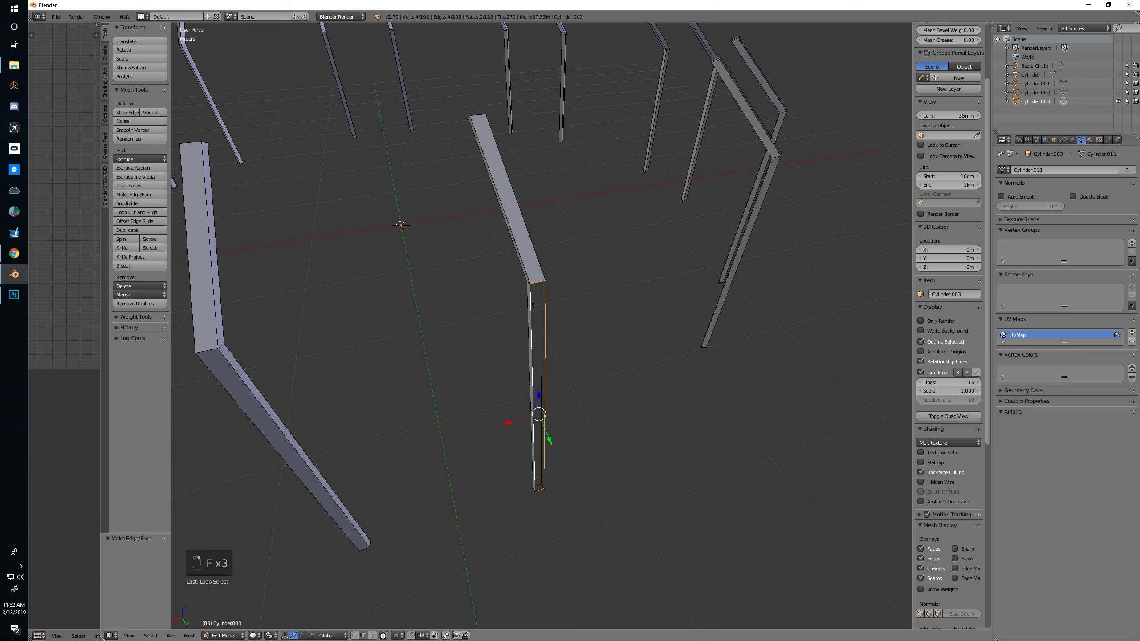
key("f")
Continue around the corner and close the outer side of the adjacent side's first post with an upper and a lower face
middle_click_drag(605, 313, 568, 375)
right_click(566, 318, "alt")
key("f")
right_click(572, 411, "alt")
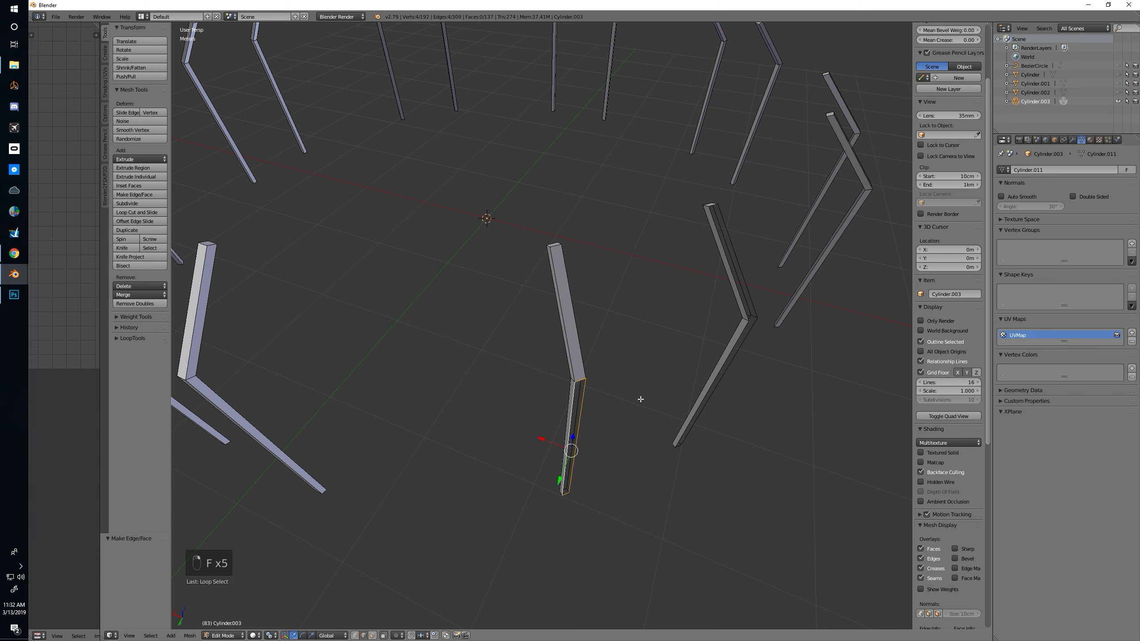
key("f")
Fill the open upper and lower outer sections of the second post on this side with faces
right_click(726, 254)
right_click(738, 262, "shift")
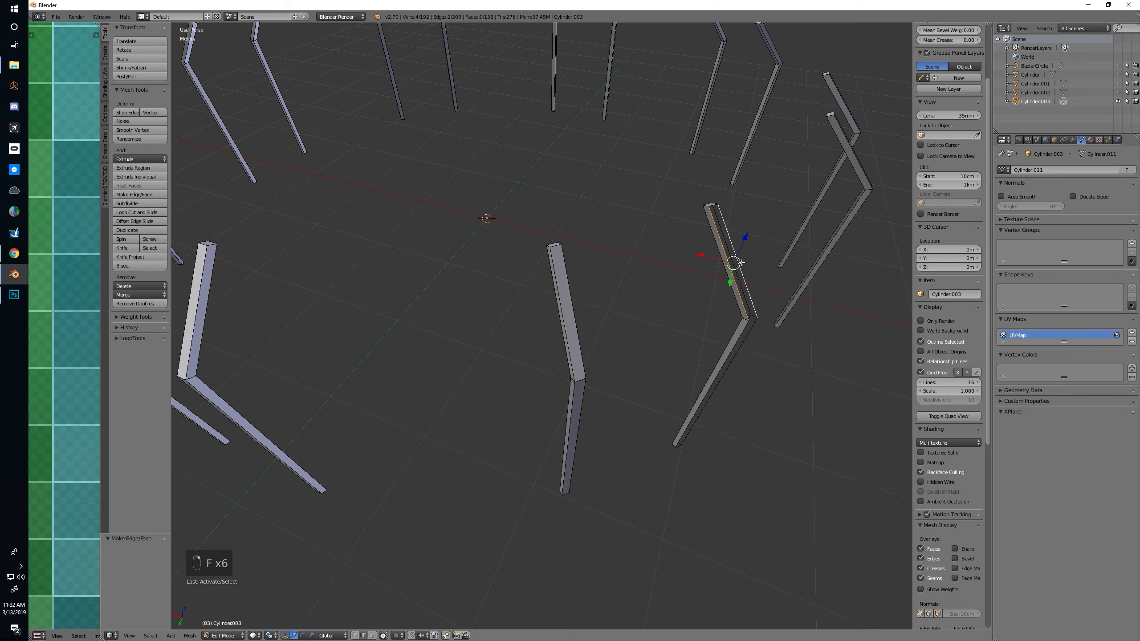
key("f")
right_click(735, 345, "alt")
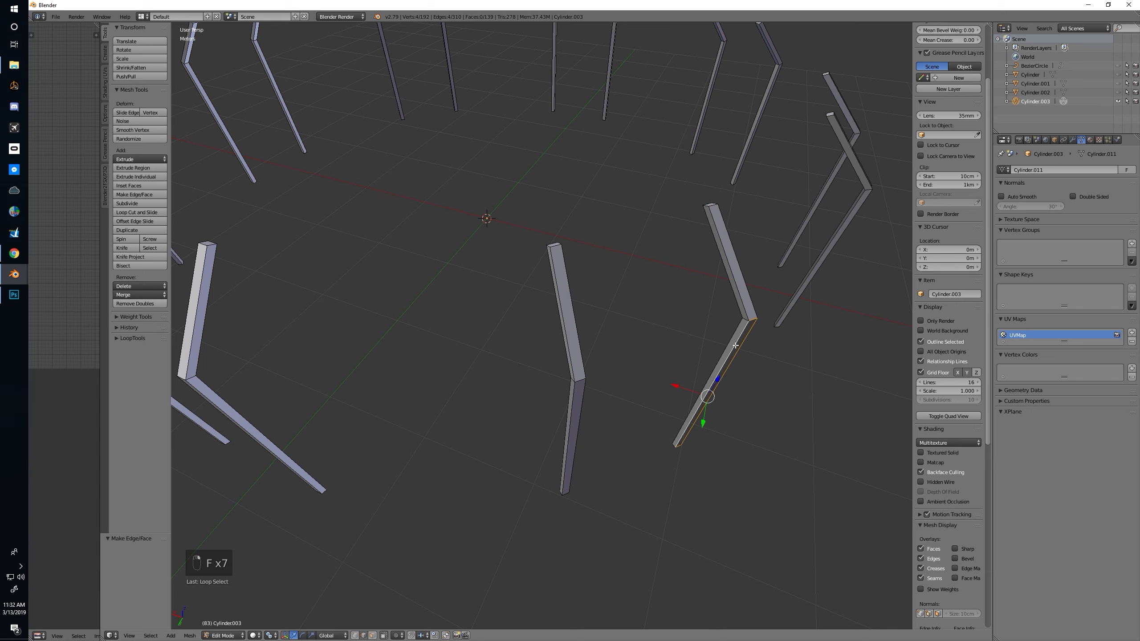
key("f")
Close the first post of the following octagon side by filling its open upper and lower outer sections with faces
middle_click_drag(735, 345, 730, 313)
right_click(766, 305)
right_click(781, 299, "shift")
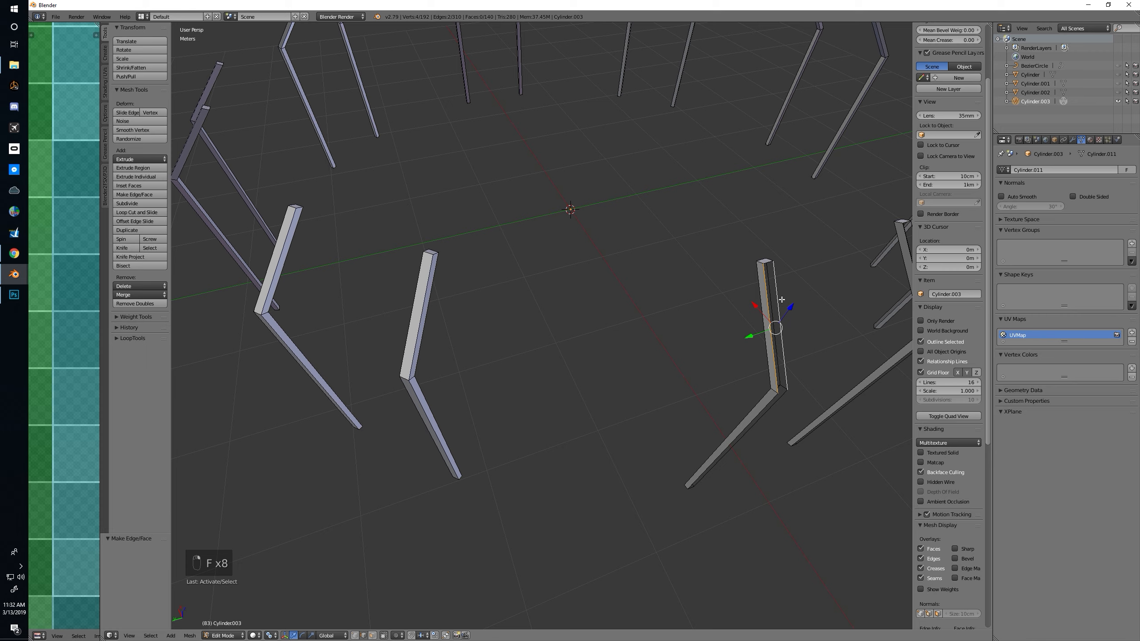
key("f")
middle_click_drag(745, 366, 683, 325)
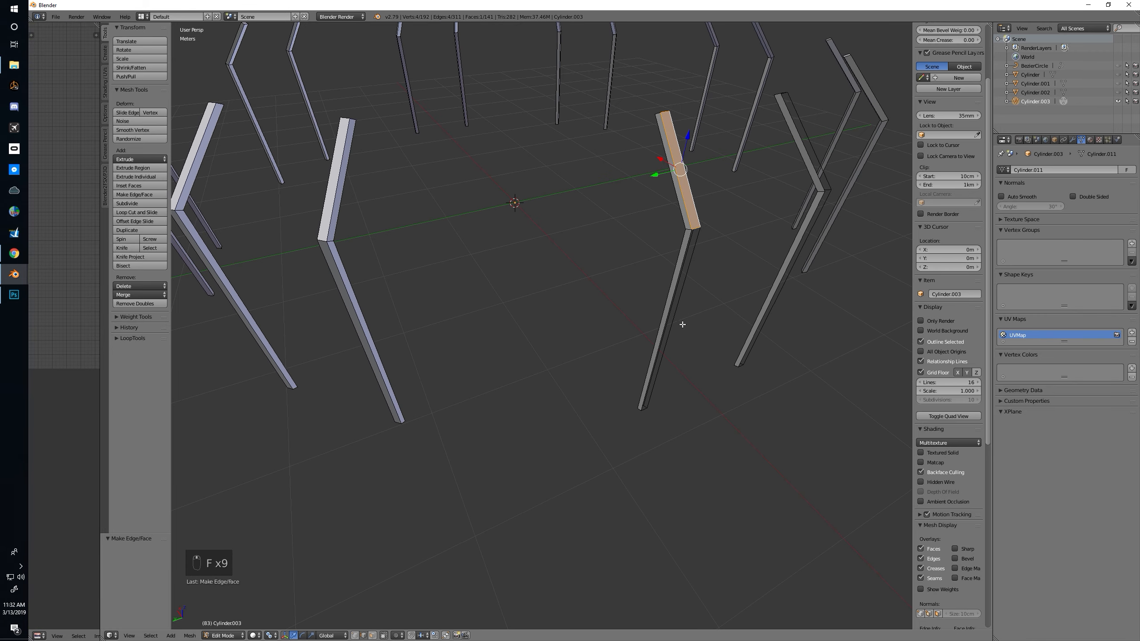
right_click(682, 286, "alt")
middle_click_drag(682, 286, 696, 317)
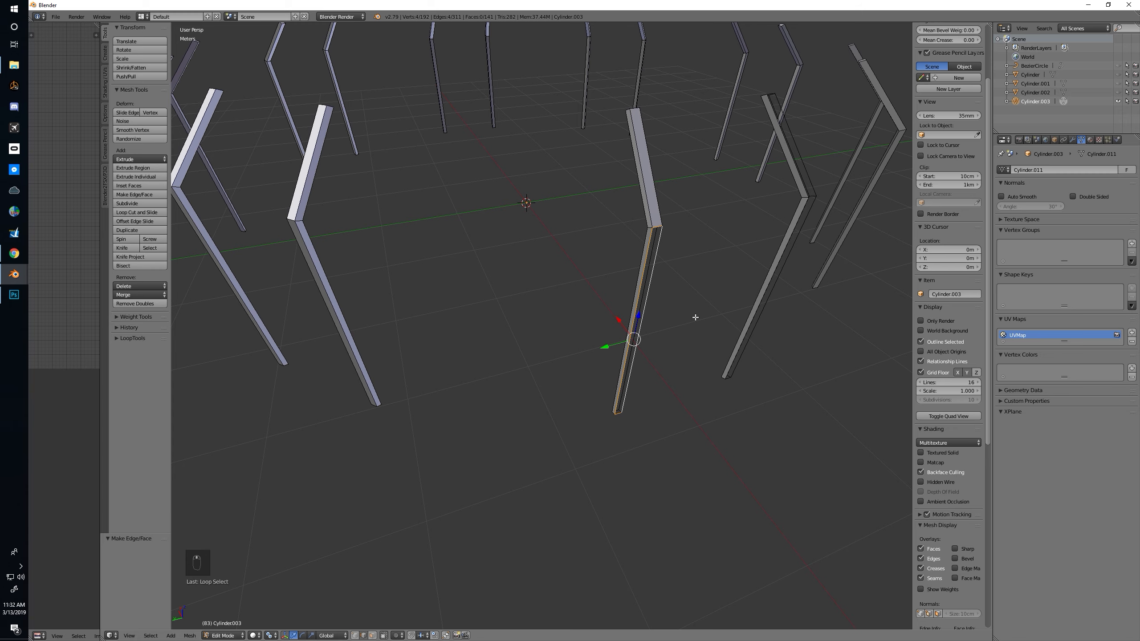
key("f")
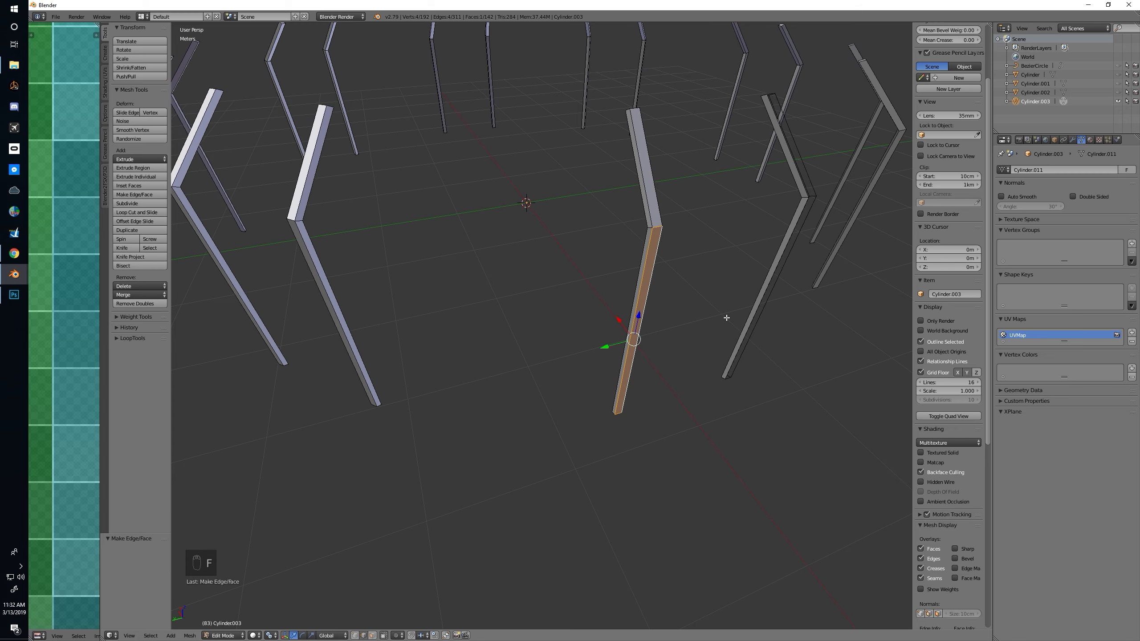
Close the outer side of that side's second post with one face on its upper and one on its lower section
middle_click_drag(725, 318, 719, 317)
right_click(774, 144)
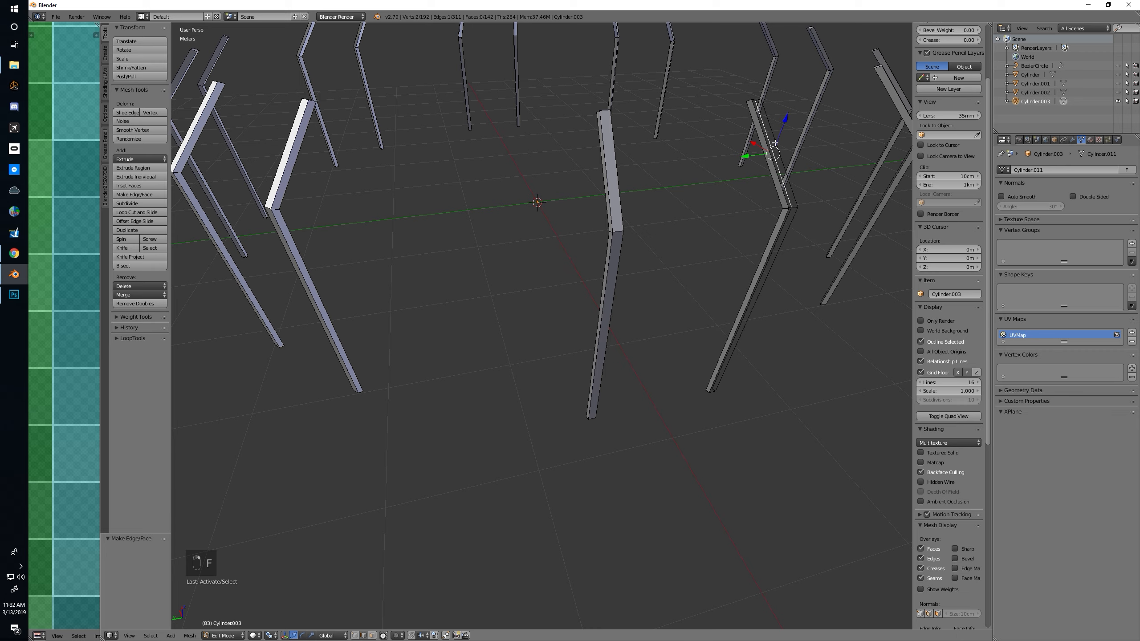
right_click(772, 134, "shift")
key("f")
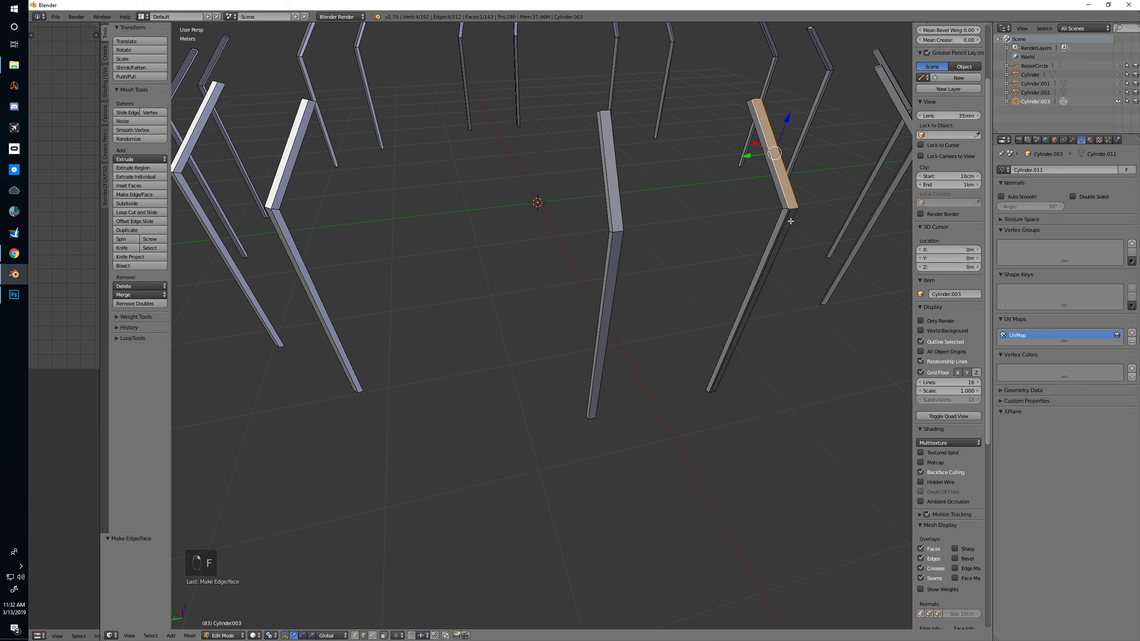
right_click(782, 241, "alt")
key("f")
Fill the open outer side of the first post on the next octagon side, covering both its upper and lower sections
middle_click_drag(782, 242, 689, 235)
right_click(688, 233)
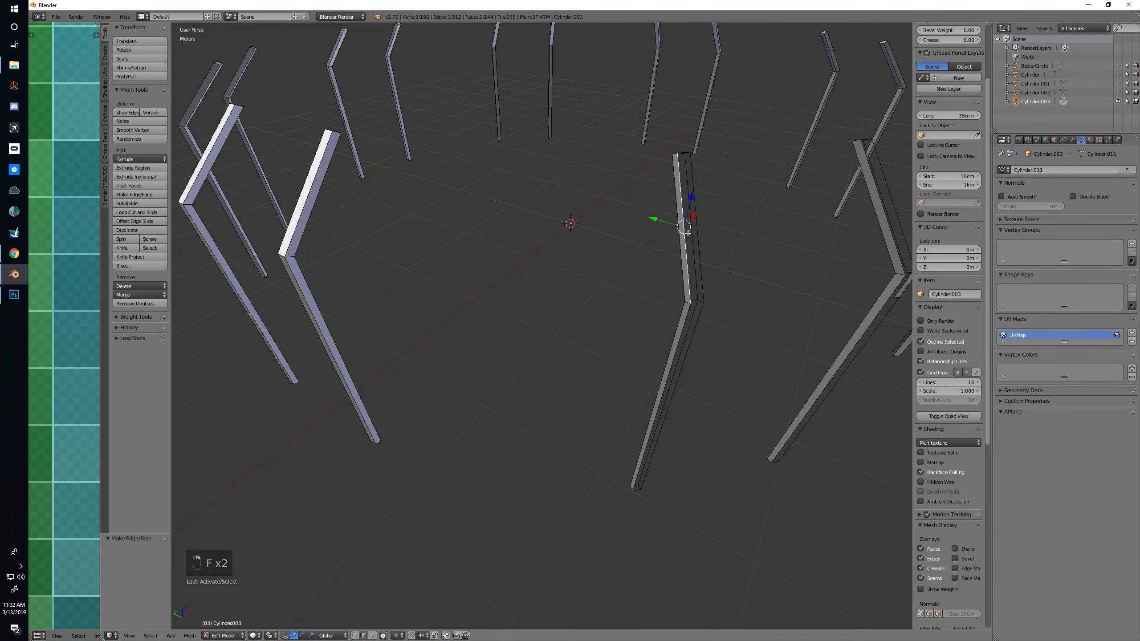
key("f")
right_click(684, 319)
key("f")
Fill the upper and lower outer openings of the same side's second post with one face each
middle_click_drag(753, 311, 720, 292)
right_click(709, 284)
right_click(730, 278, "shift")
key("f")
right_click(720, 404)
right_click(705, 401, "shift")
key("f")
Close the open outer side of the next octagon side's first post with an upper-section face and a lower-section face
middle_click_drag(751, 379, 709, 368)
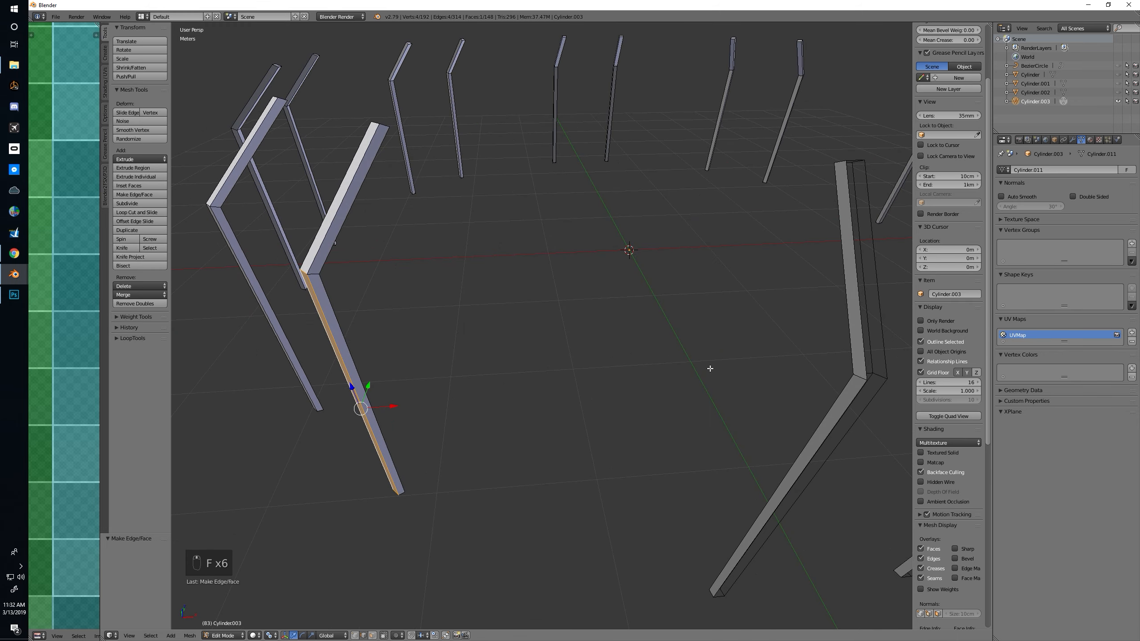
right_click(856, 288)
right_click(881, 279, "shift")
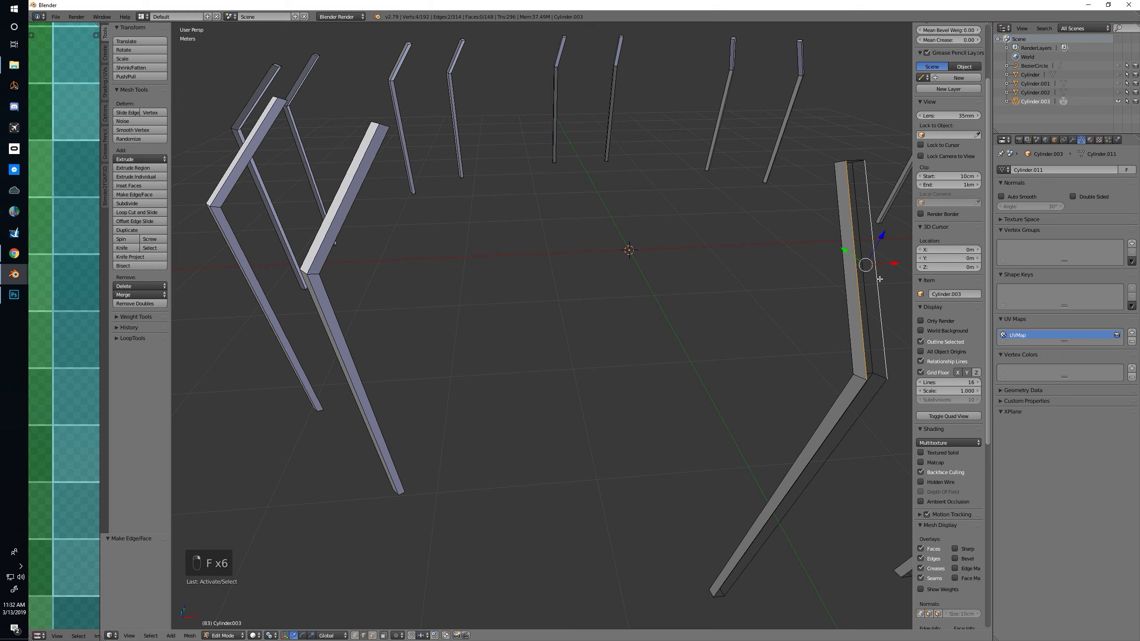
key("f")
middle_click_drag(879, 278, 755, 246)
right_click(344, 272, "alt")
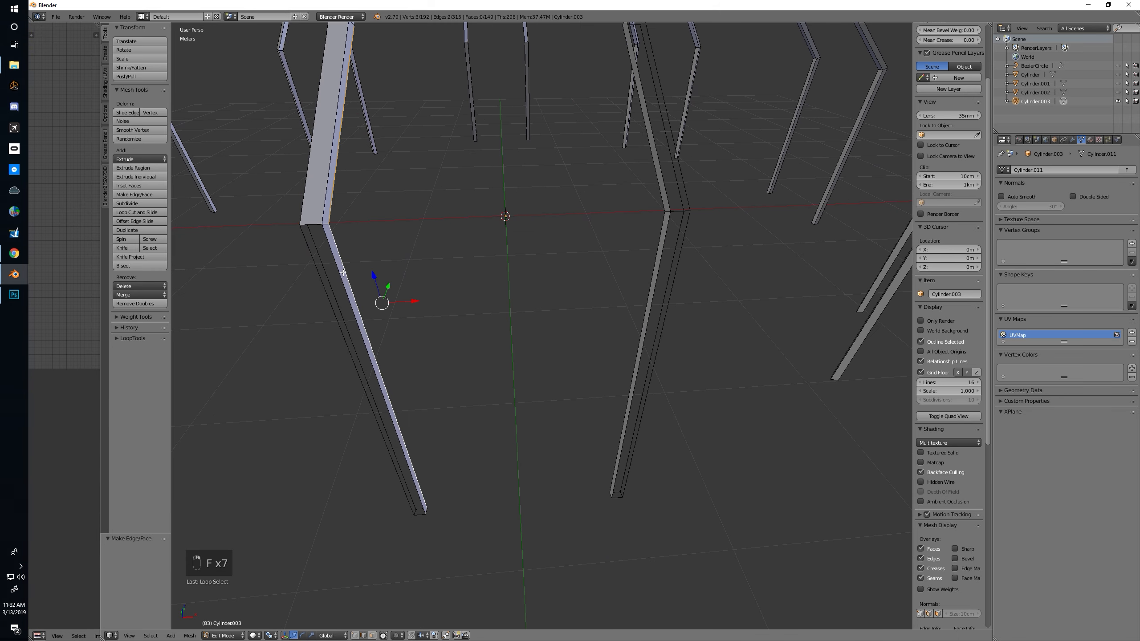
right_click(341, 273, "alt")
key("f")
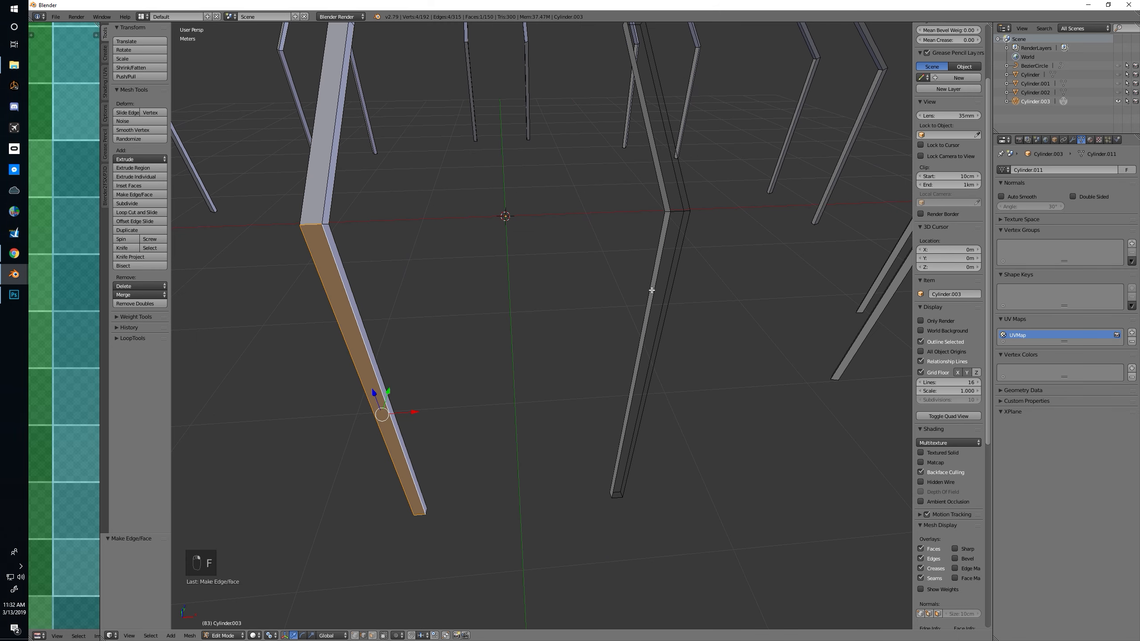
Fill the open outer side of the second post beside it with faces on the upper and lower sections
right_click(664, 182, "alt")
key("f")
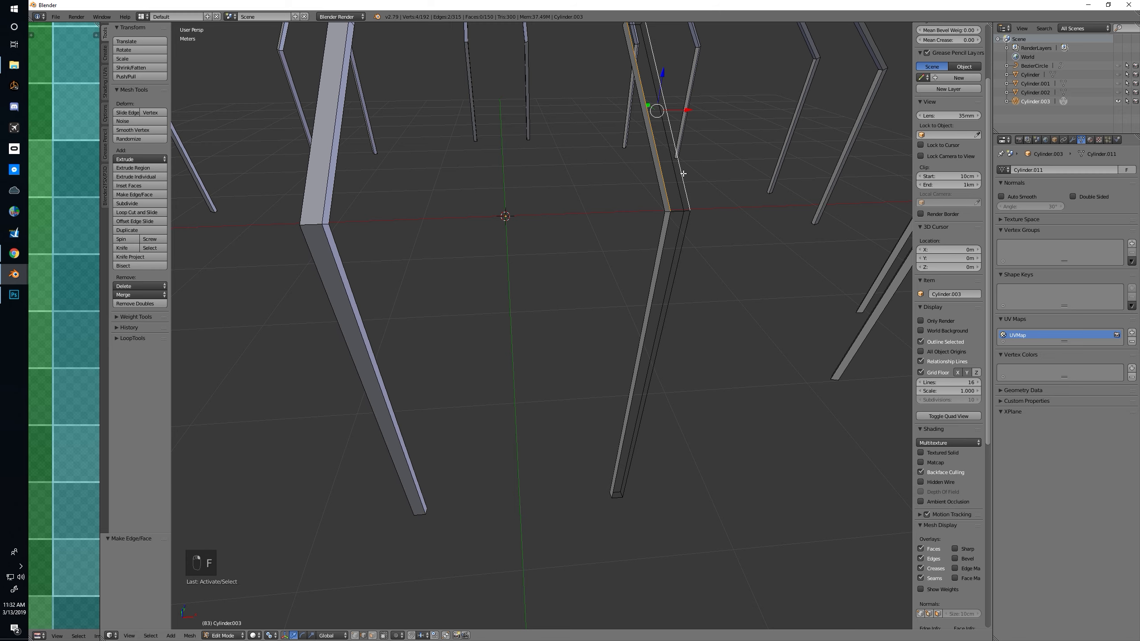
right_click(667, 226, "alt")
key("f")
Close the outer side of the first post past the next corner with one face per section
middle_click_drag(726, 295, 694, 203)
right_click(719, 119)
right_click(722, 118, "shift")
key("f")
right_click(708, 235)
right_click(723, 241, "shift")
key("f")
Fill the upper and lower outer openings of the second post on this octagon side with faces
middle_click_drag(761, 267, 731, 268)
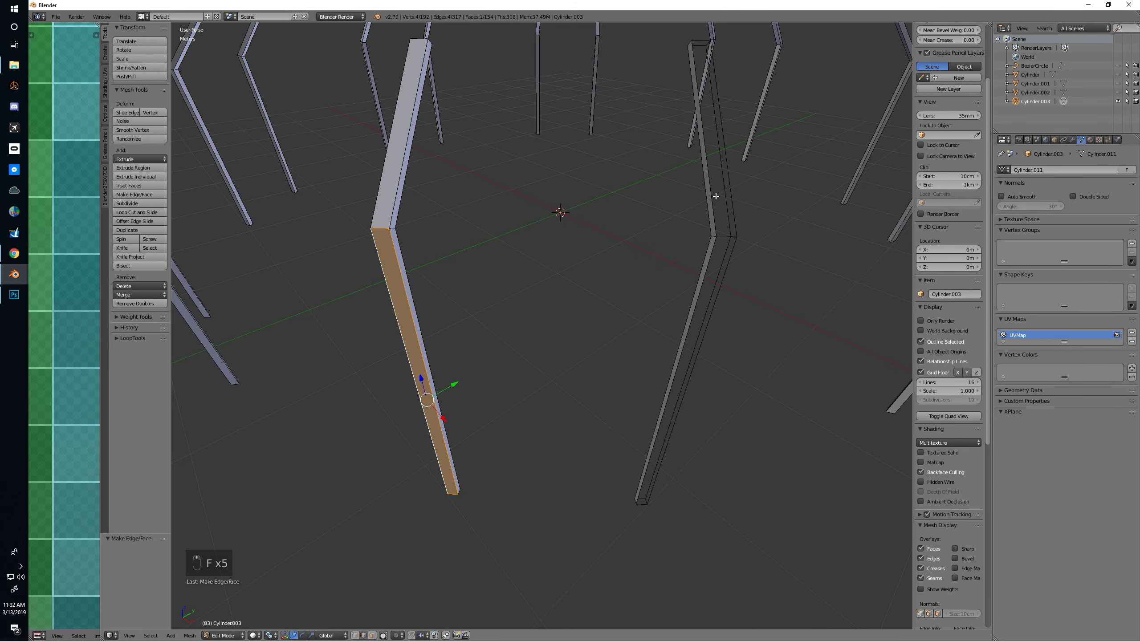
right_click(716, 196)
right_click(730, 192, "shift")
key("f")
right_click(708, 273, "alt")
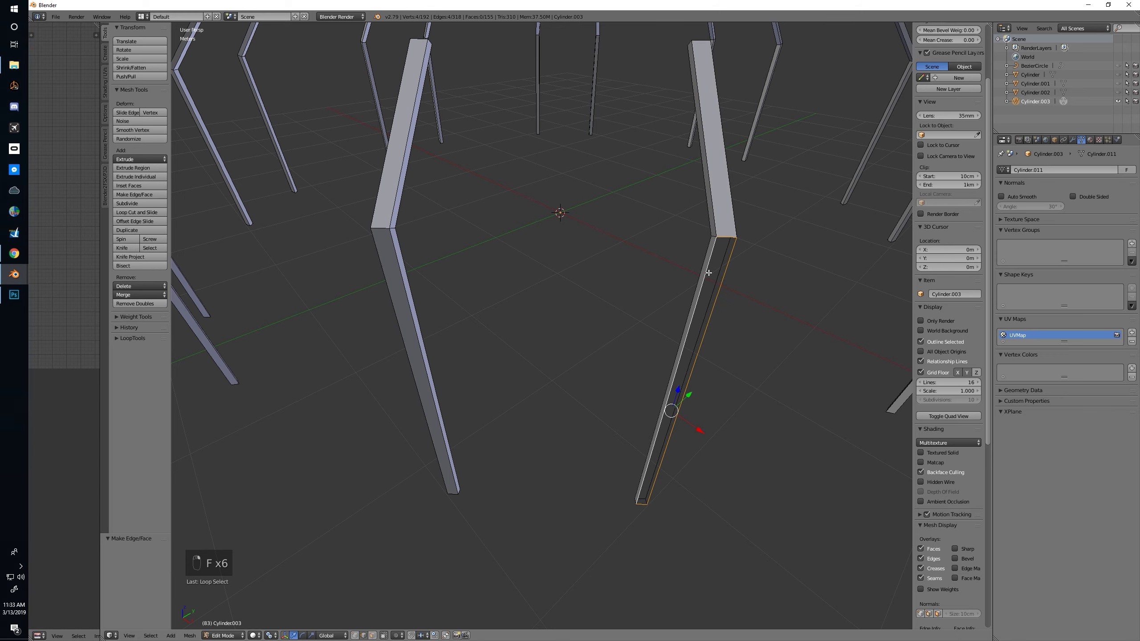
key("f")
Close the first of the two remaining open posts with one face on its upper and one on its lower outer section
middle_click_drag(768, 272, 729, 273)
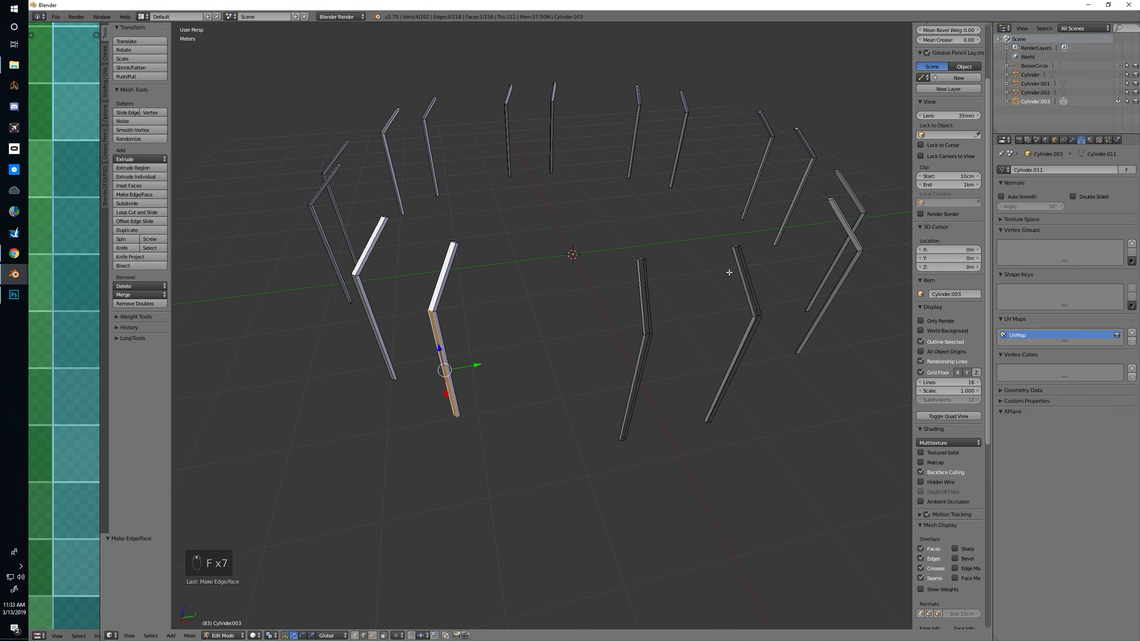
right_click(643, 278)
right_click(652, 271)
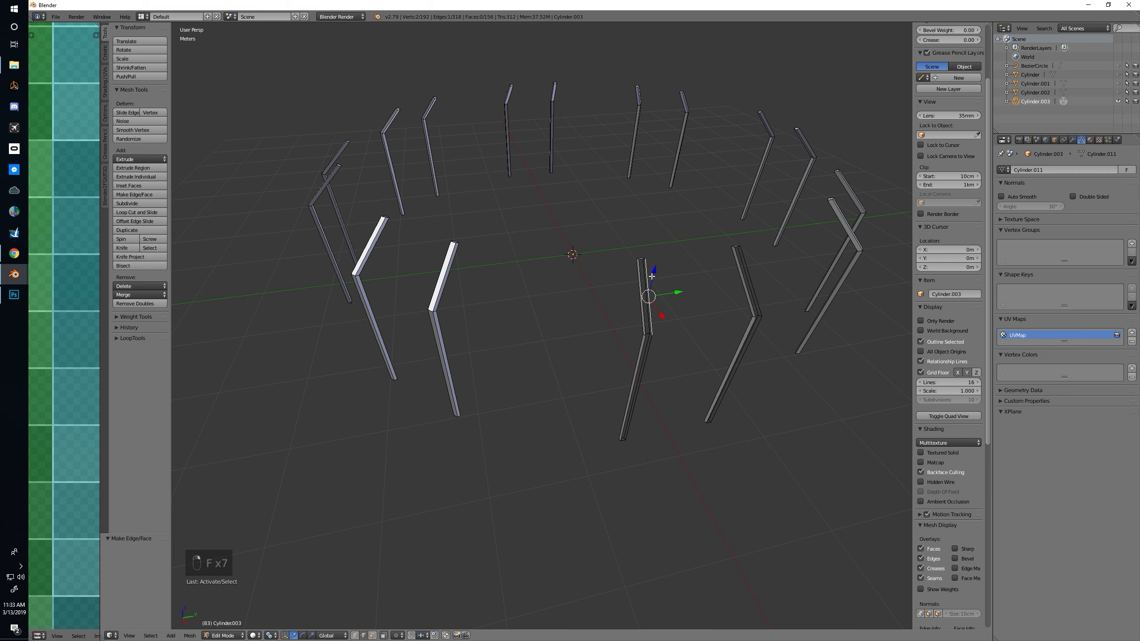
right_click(642, 275, "shift")
scroll(661, 287, "up", 1)
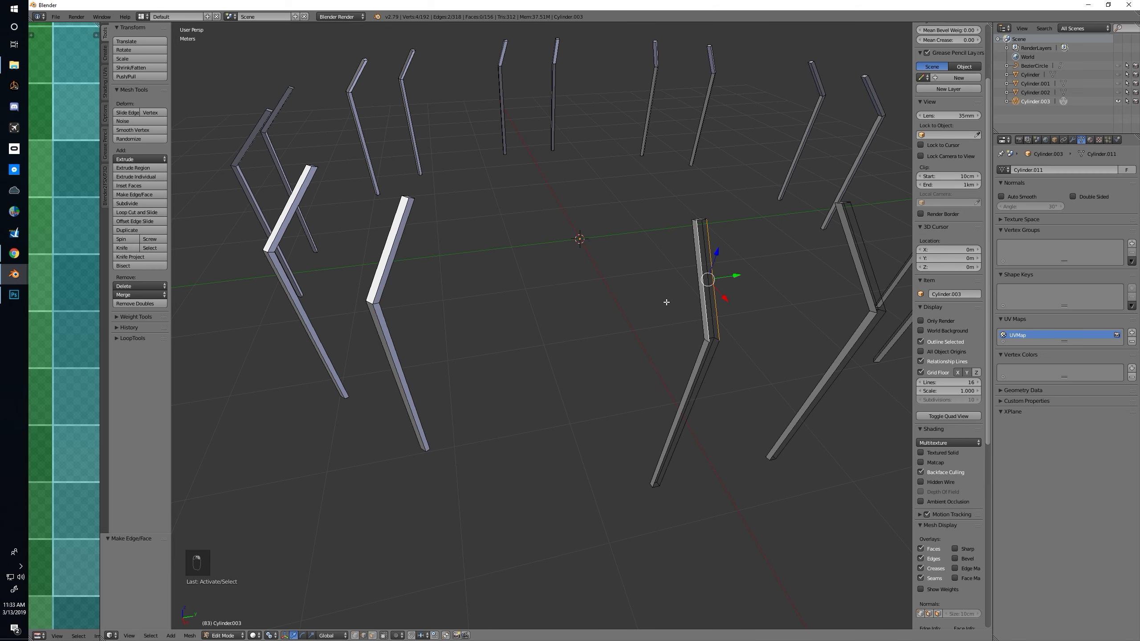
key("f")
right_click(705, 355, "alt")
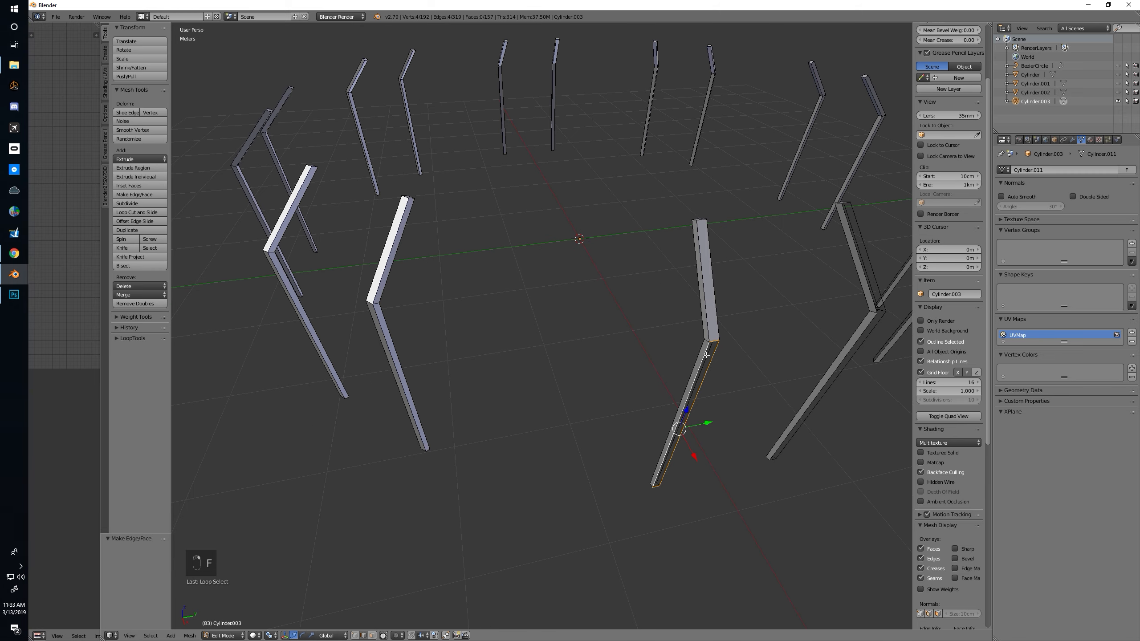
key("f")
Close the last open post by filling its upper and lower outer sections with faces
mouse_move(739, 337)
middle_mouse_down()
mouse_move(730, 333)
mouse_move(742, 325)
middle_mouse_up()
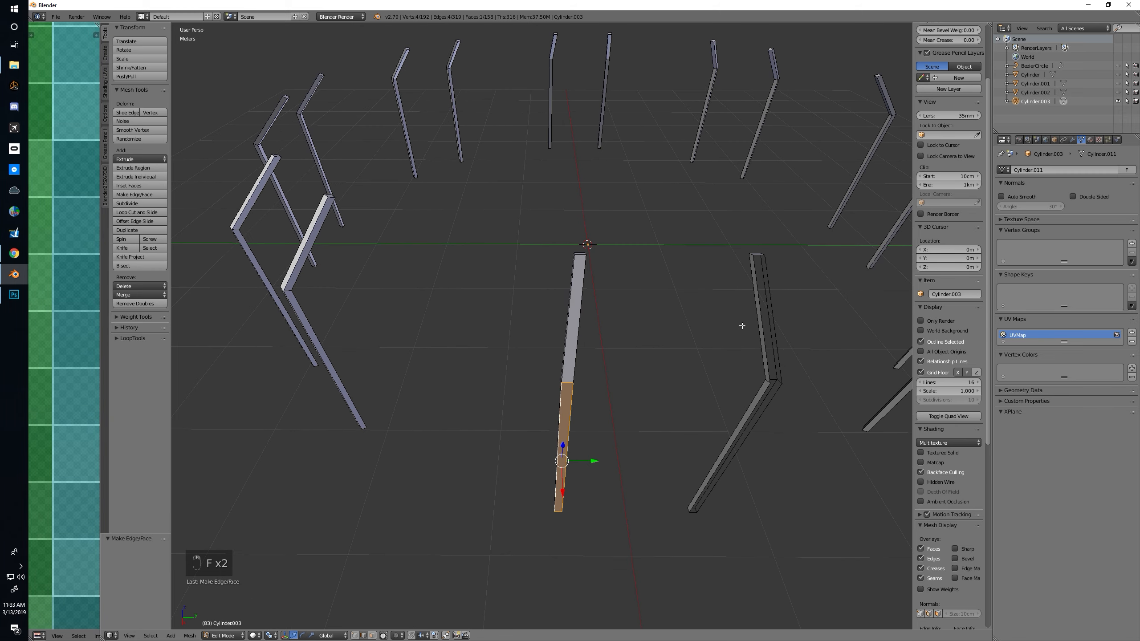
right_click(758, 303)
right_click(771, 279, "shift")
key("f")
right_click(757, 401, "alt")
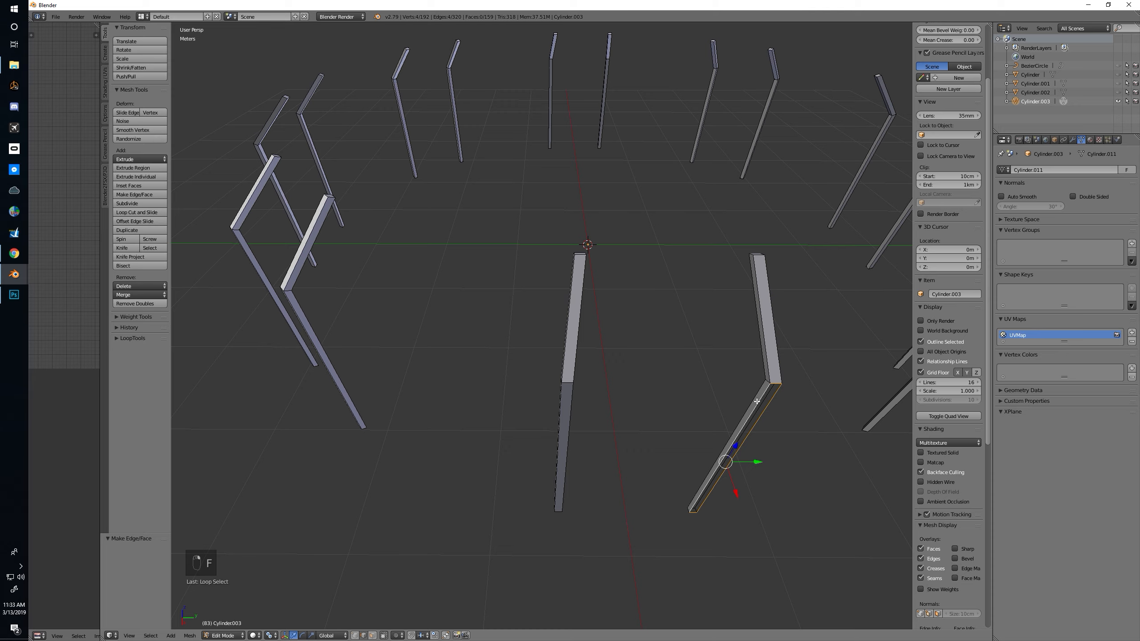
key("f")
Clear the selection, check the closed posts from all around, and make the hidden Cylinder.002 rails visible again
middle_click_drag(789, 385, 597, 194)
key("a")
middle_click_drag(560, 103, 465, 112)
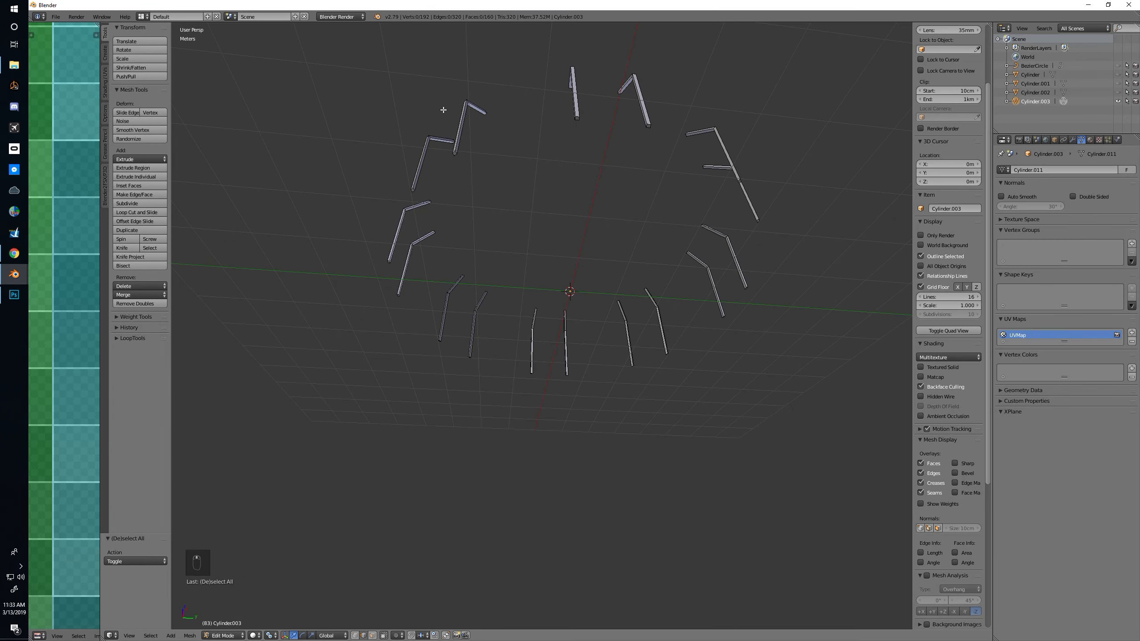
middle_click_drag(418, 241, 556, 327)
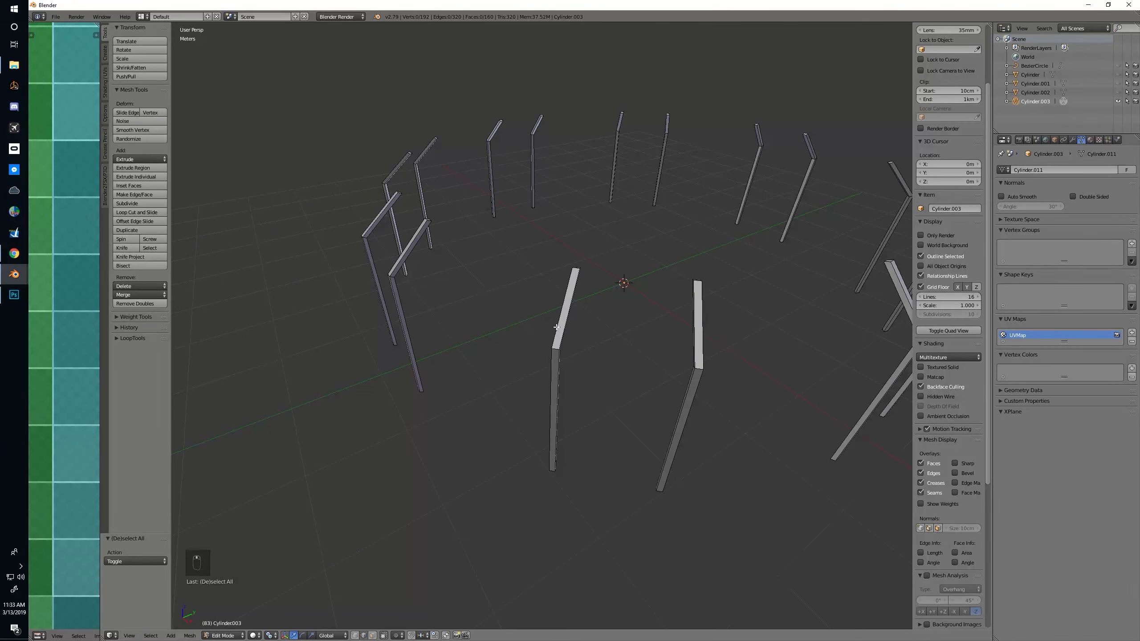
left_click(1118, 92)
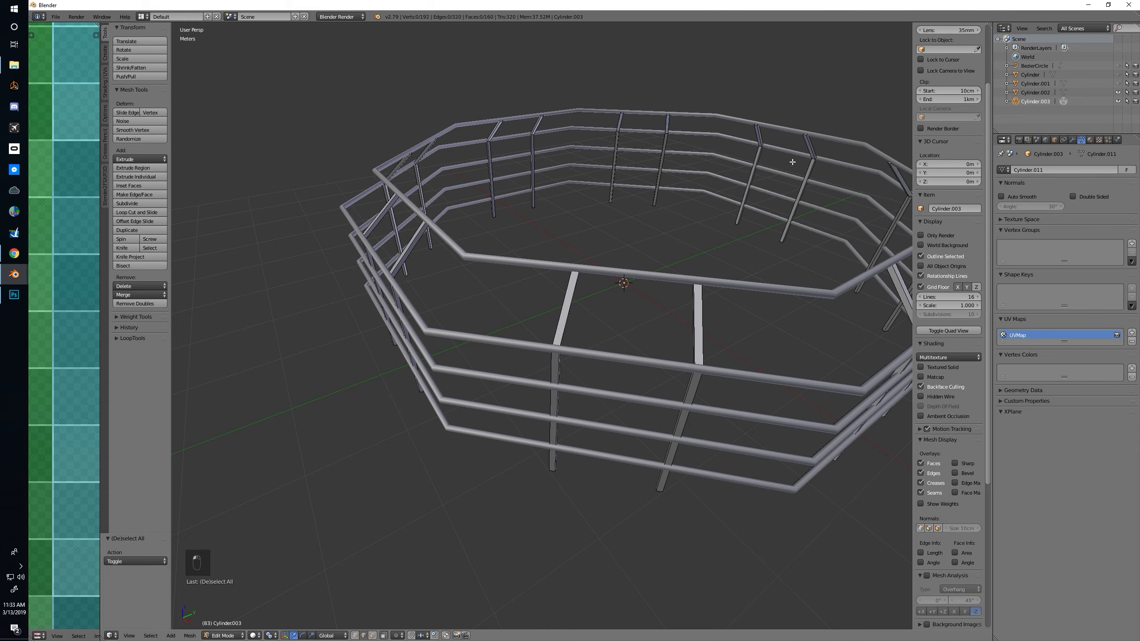
scroll(725, 168, "up", 3)
middle_click_drag(724, 168, 540, 236)
key("Tab")
key("a")
key("ctrl+s")
key("Escape")
scroll(577, 241, "up", 3)
scroll(578, 241, "up", 3)
scroll(499, 225, "down", 5)
In the posts object's Edit Mode, select both posts of one octagon side, growing the selection from an upper edge on each to the whole post
right_click(538, 240)
key("Tab")
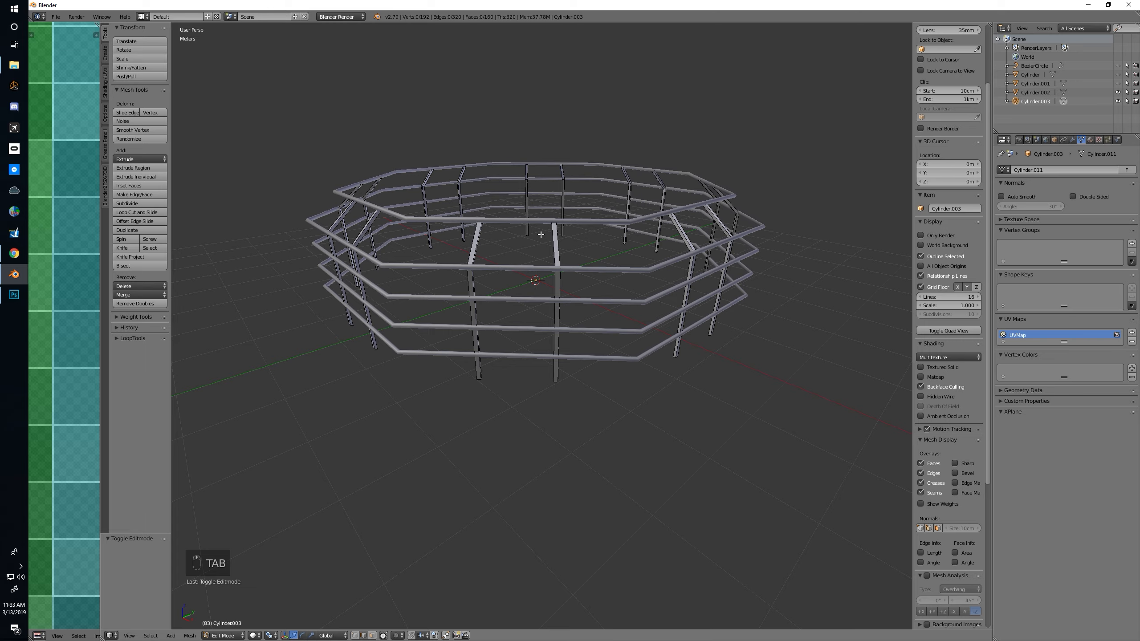
middle_click_drag(559, 233, 586, 258)
key("Tab")
key("Tab")
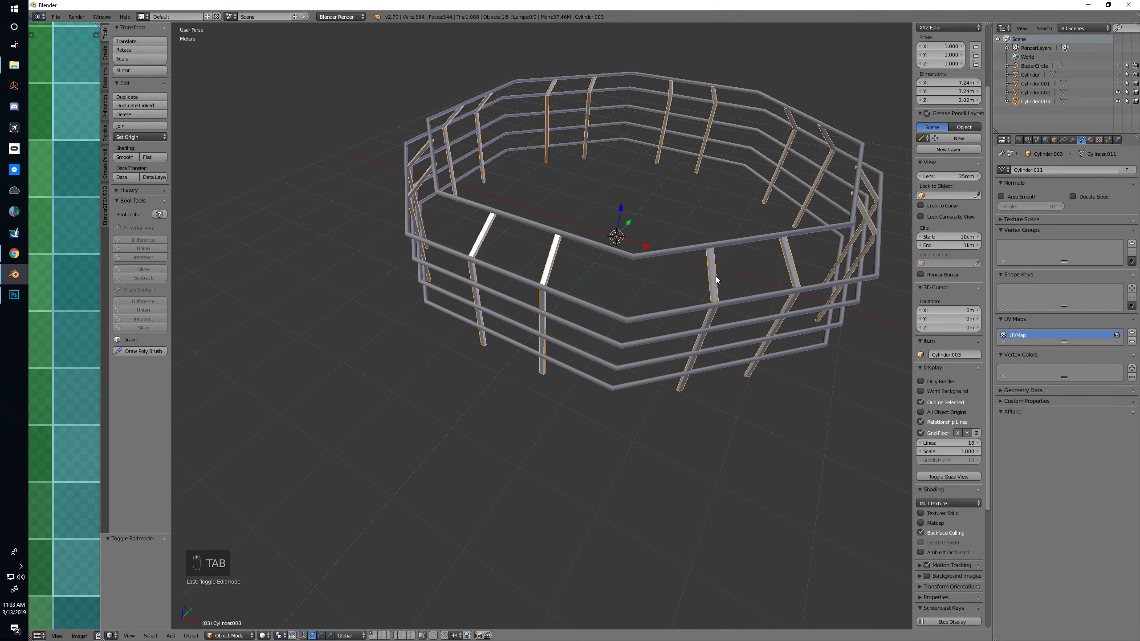
right_click(552, 257)
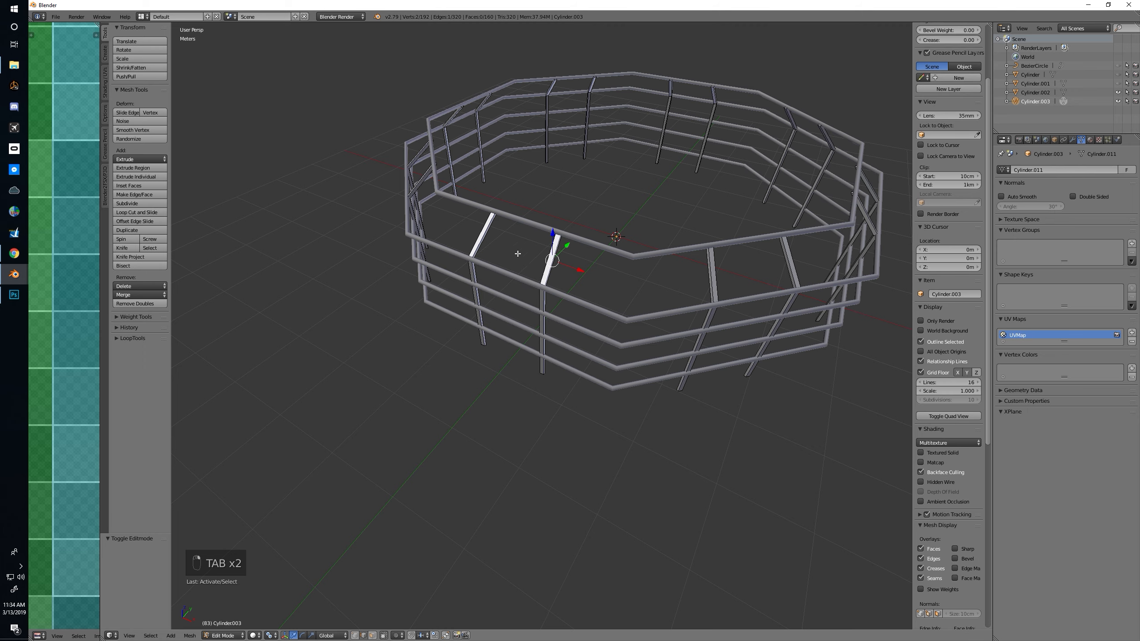
right_click(487, 230, "shift")
key("ctrl+KP_Add")
key("ctrl+KP_Add")
key("ctrl+KP_Add")
key("ctrl+KP_Add")
key("ctrl+KP_Add")
key("ctrl+KP_Add")
key("ctrl+KP_Add")
key("ctrl+KP_Add")
key("ctrl+KP_Add")
key("ctrl+KP_Add")
key("ctrl+KP_Add")
key("ctrl+KP_Add")
key("ctrl+KP_Add")
key("ctrl+KP_Add")
key("ctrl+KP_Add")
key("ctrl+KP_Add")
key("ctrl+KP_Add")
key("ctrl+KP_Add")
key("ctrl+KP_Add")
key("ctrl+KP_Add")
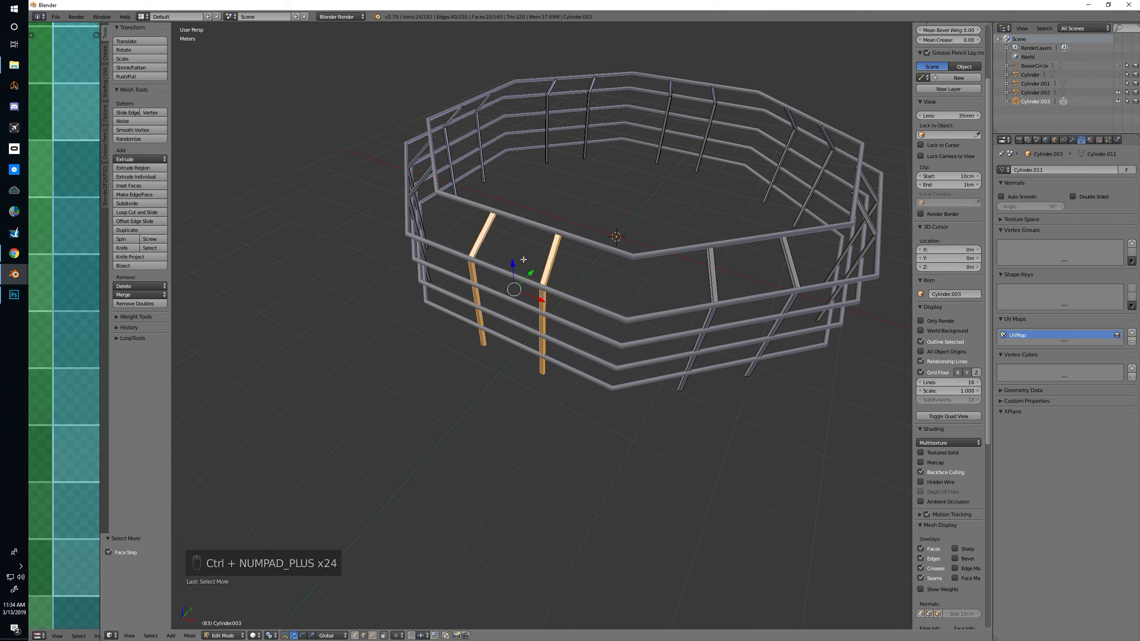
In top orthographic view, select the whole post on the -X half of the -Y octagon side and delete the vertices of all other posts
key("KP_7")
key("KP_5")
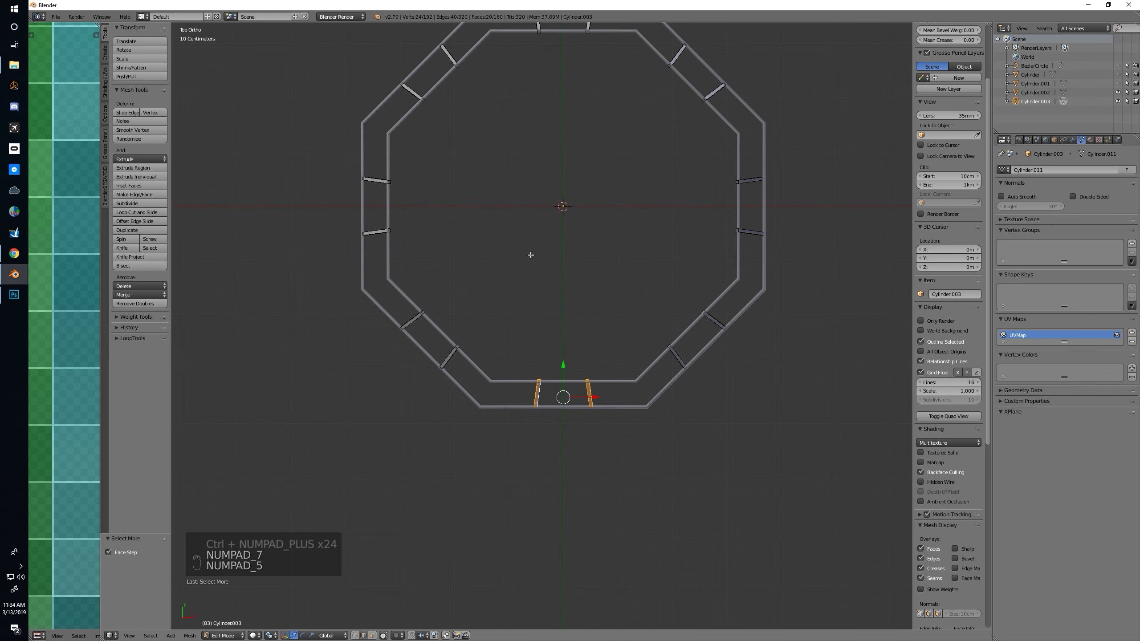
middle_click_drag(550, 247, 542, 274, "shift")
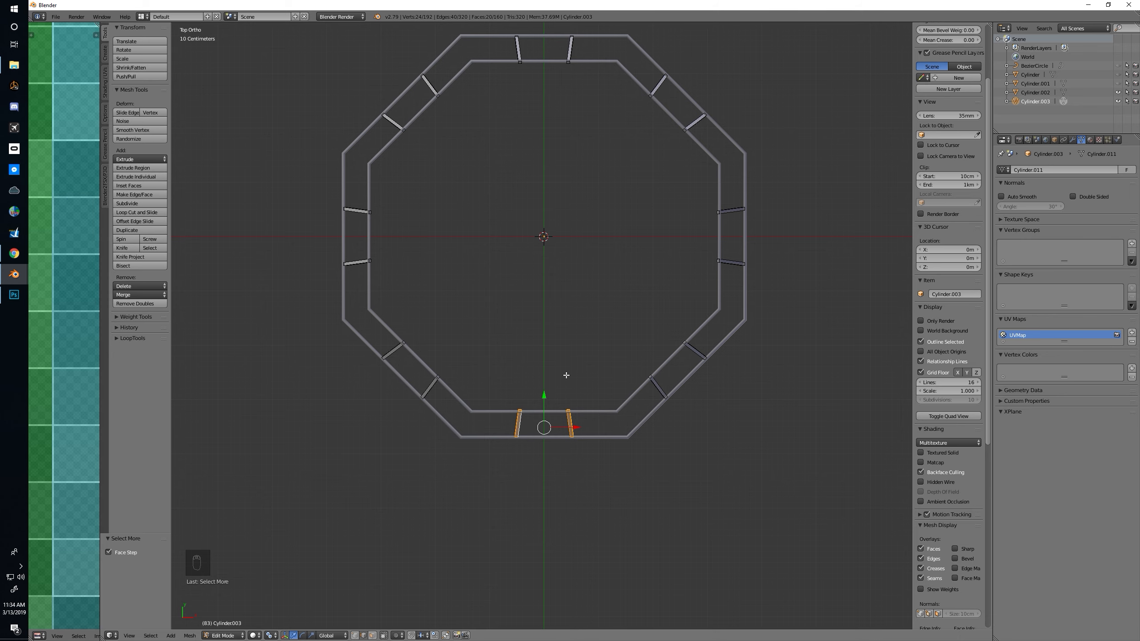
middle_click_drag(568, 377, 581, 346, "shift")
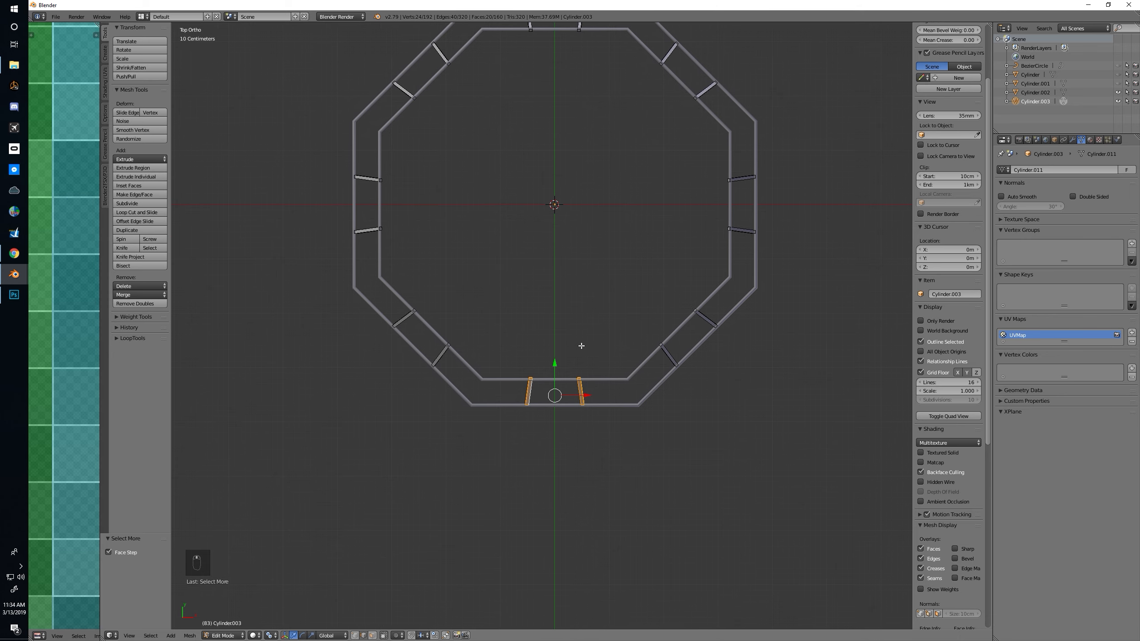
right_click(527, 391)
key("ctrl+KP_Add")
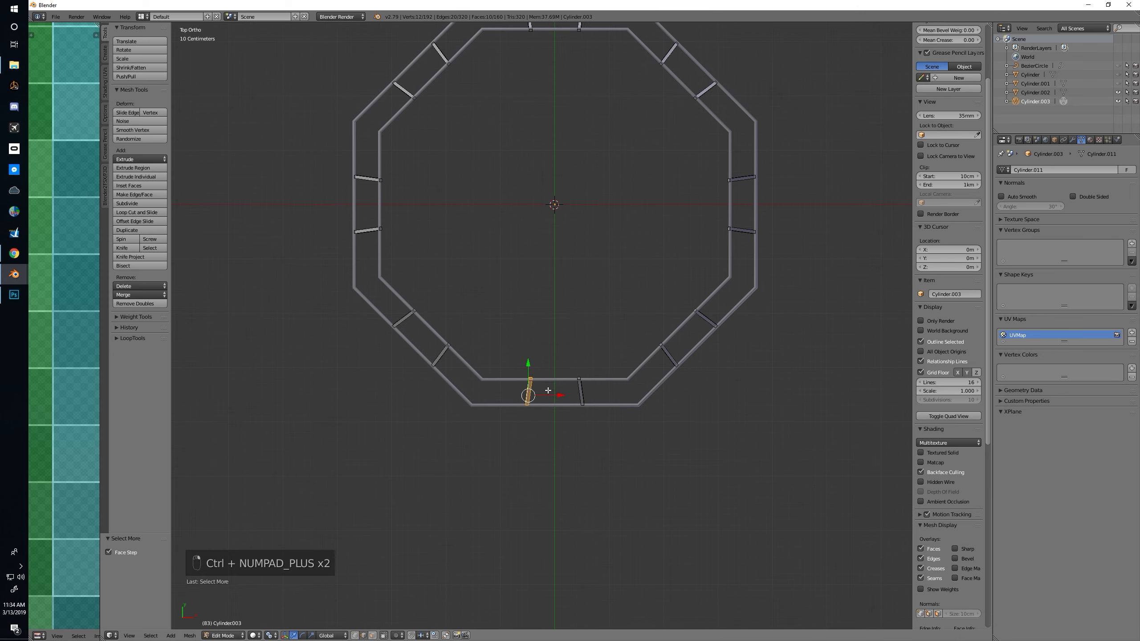
key("ctrl+KP_Add")
key("ctrl+KP_Add")
key("ctrl+KP_Add")
key("ctrl+i")
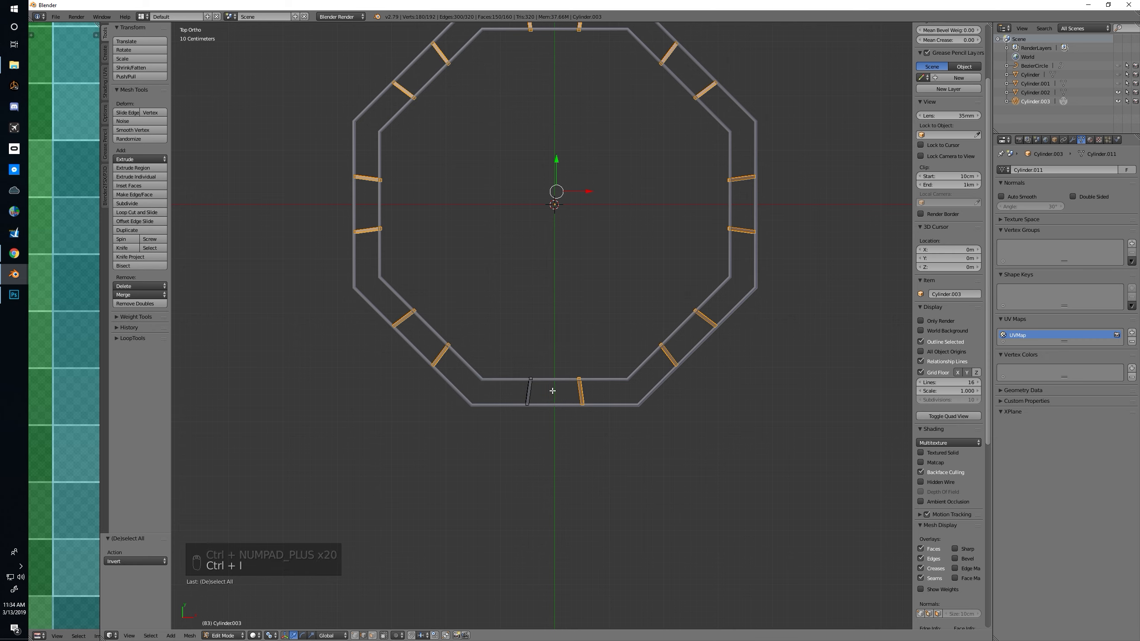
key("x")
left_click(543, 331)
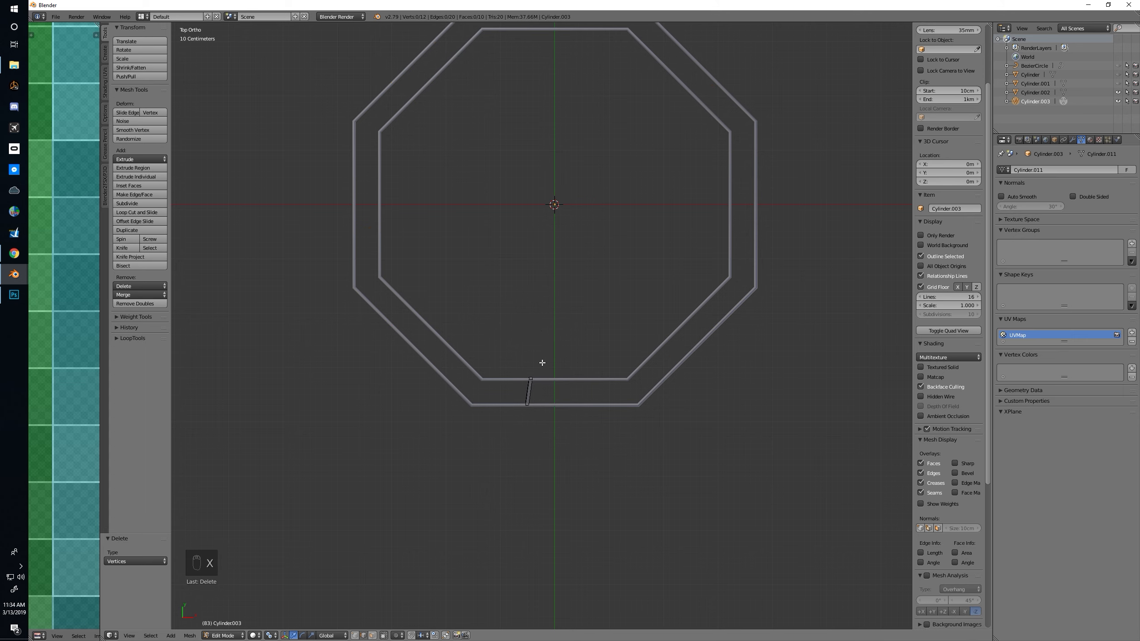
Back in Object Mode, set the remaining post's origin to its geometry and move it 46.7 cm along X to the side's middle
key("Tab")
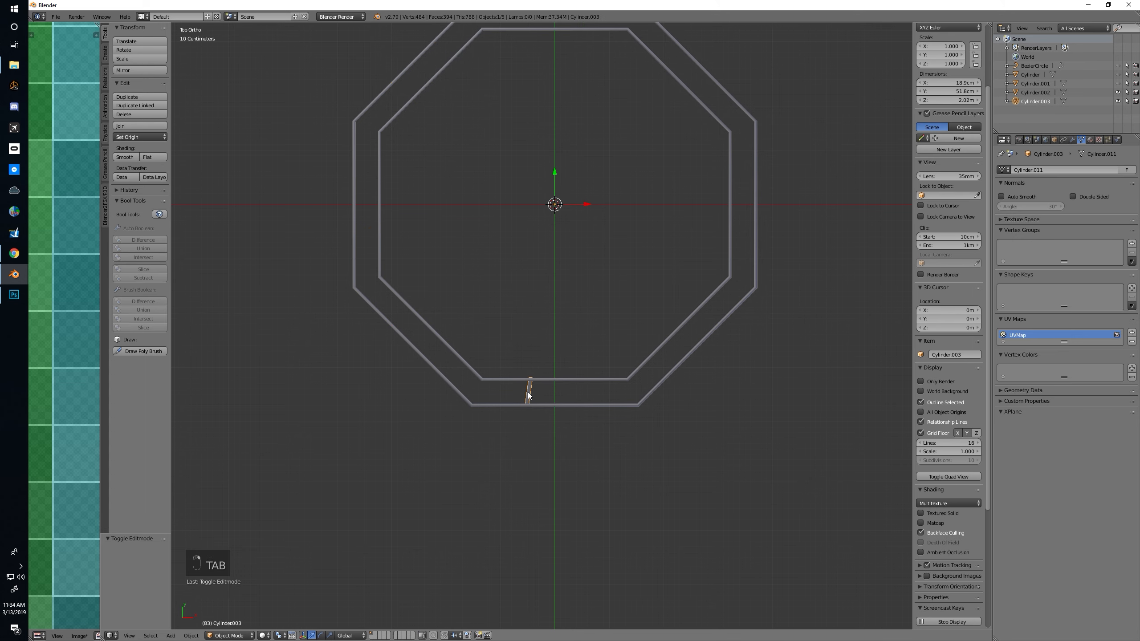
key("ctrl+alt+shift+c")
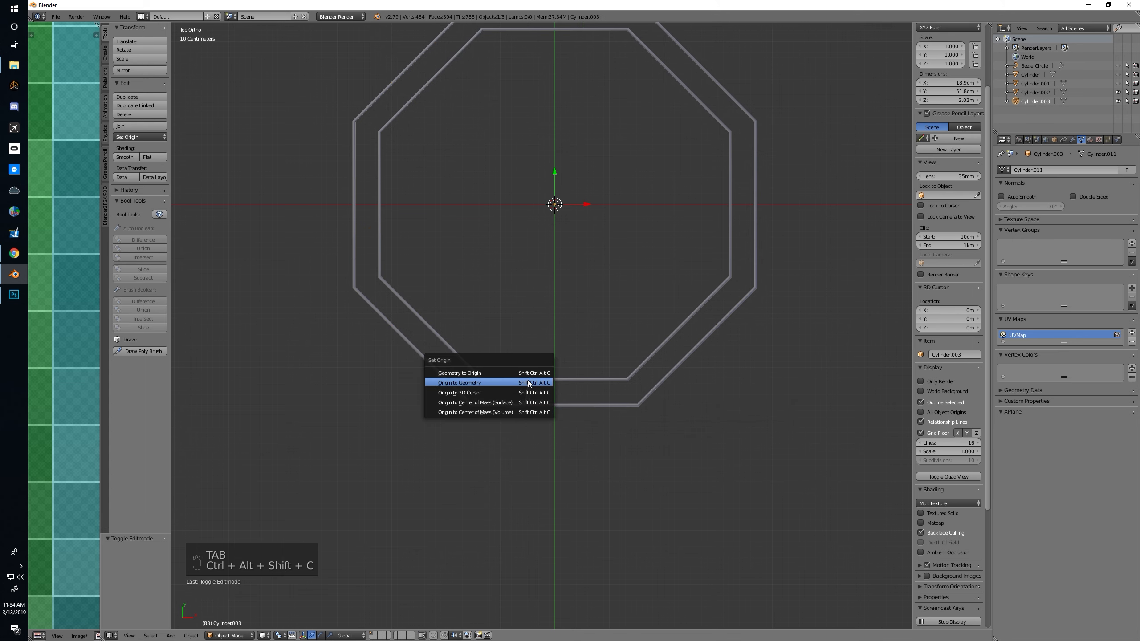
left_click(531, 383)
left_click_drag(555, 391, 582, 391)
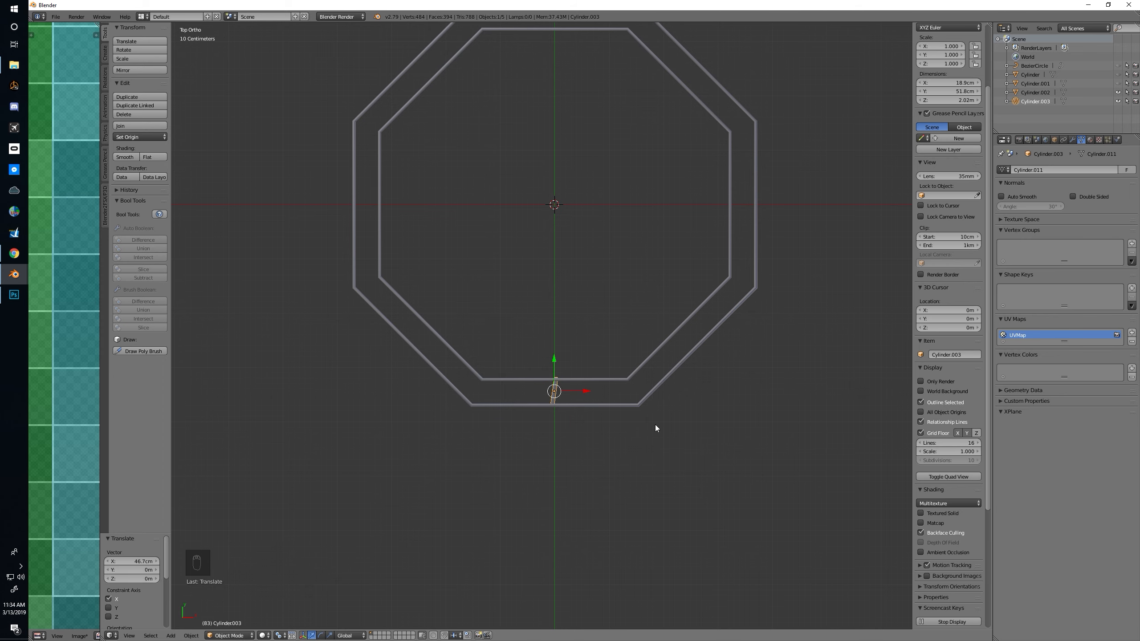
In wireframe Edit Mode, select the post's inner upper end vertices and move them about -6.28 cm along X to straighten the post
key("KP_Decimal")
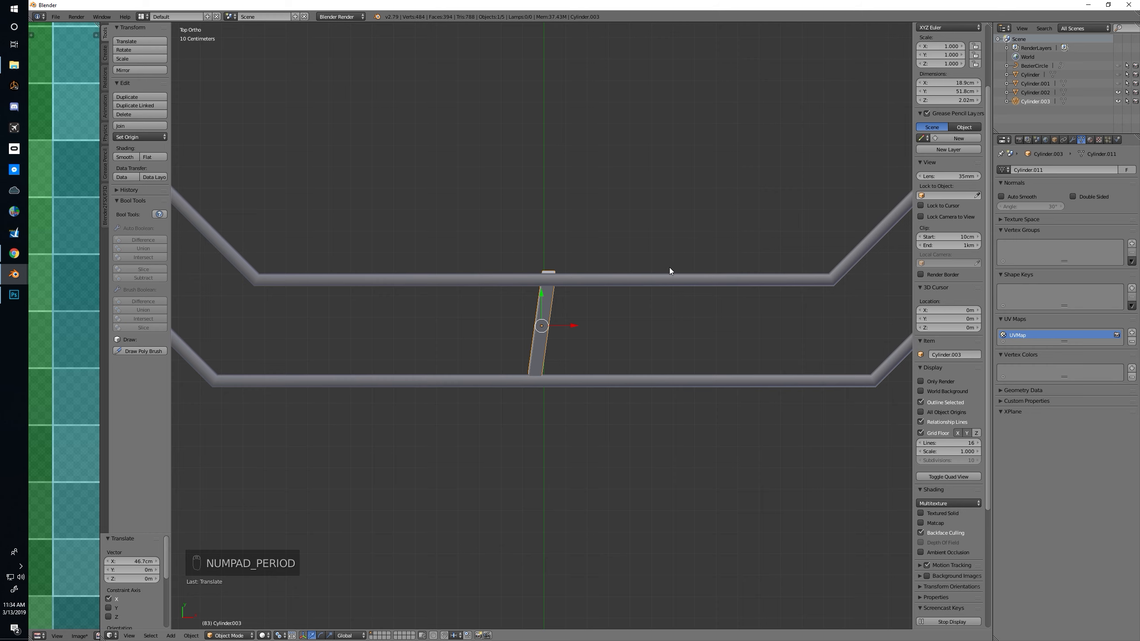
key("Tab")
key("a")
key("a")
key("a")
key("a")
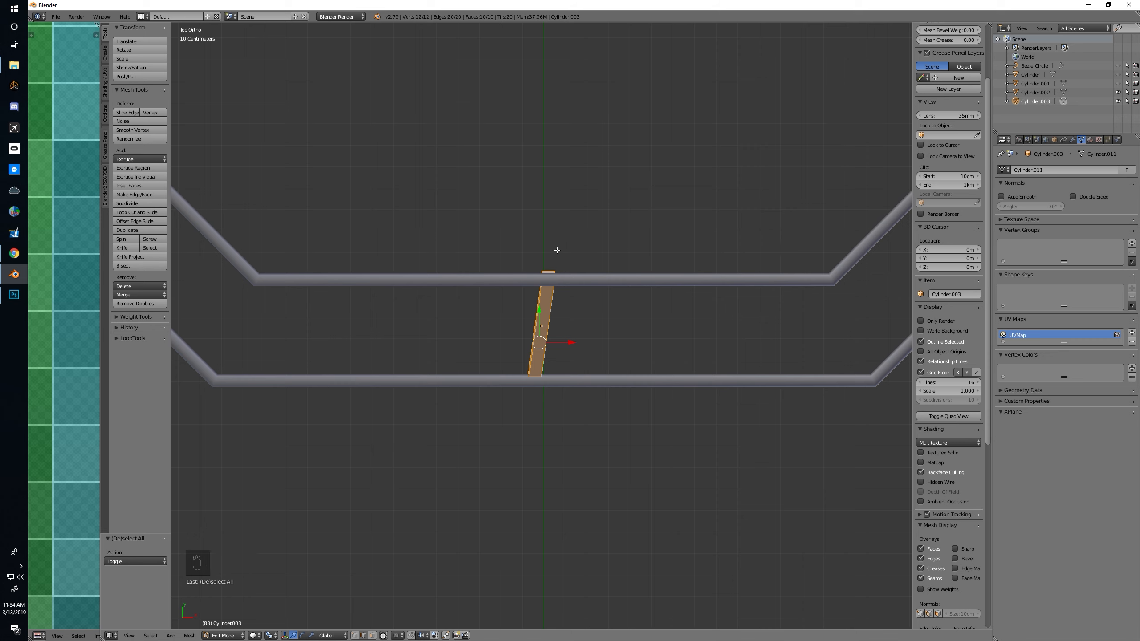
key("z")
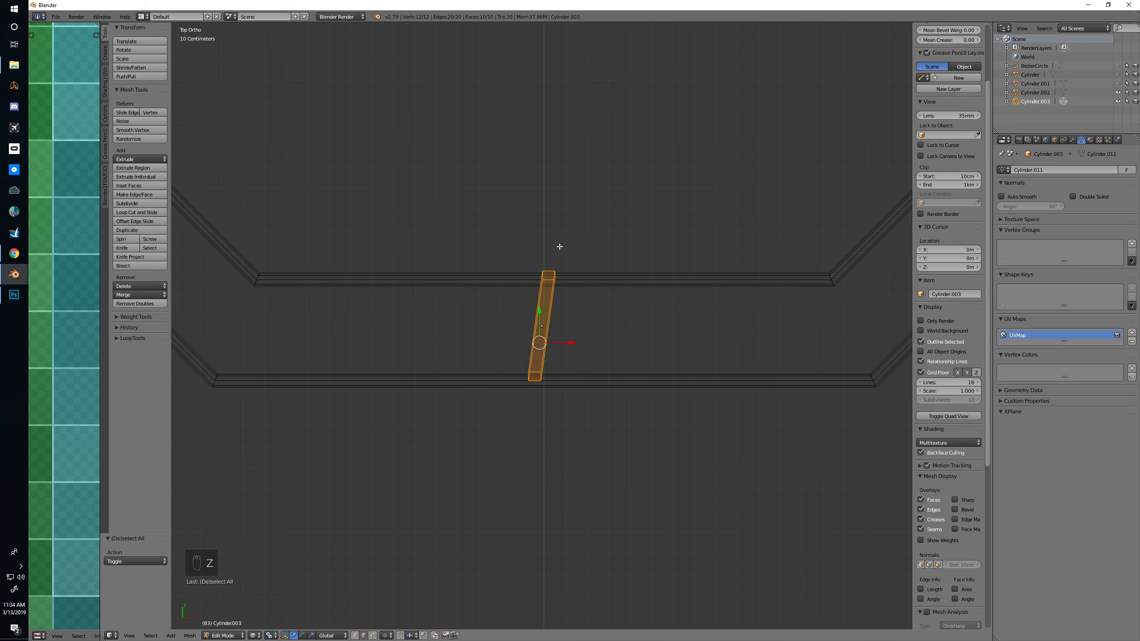
key("ctrl+Tab")
left_click(536, 238)
mouse_move(509, 246)
left_mouse_down("ctrl")
mouse_move(519, 283)
mouse_move(590, 242)
mouse_move(568, 273)
left_mouse_up("ctrl")
key("a")
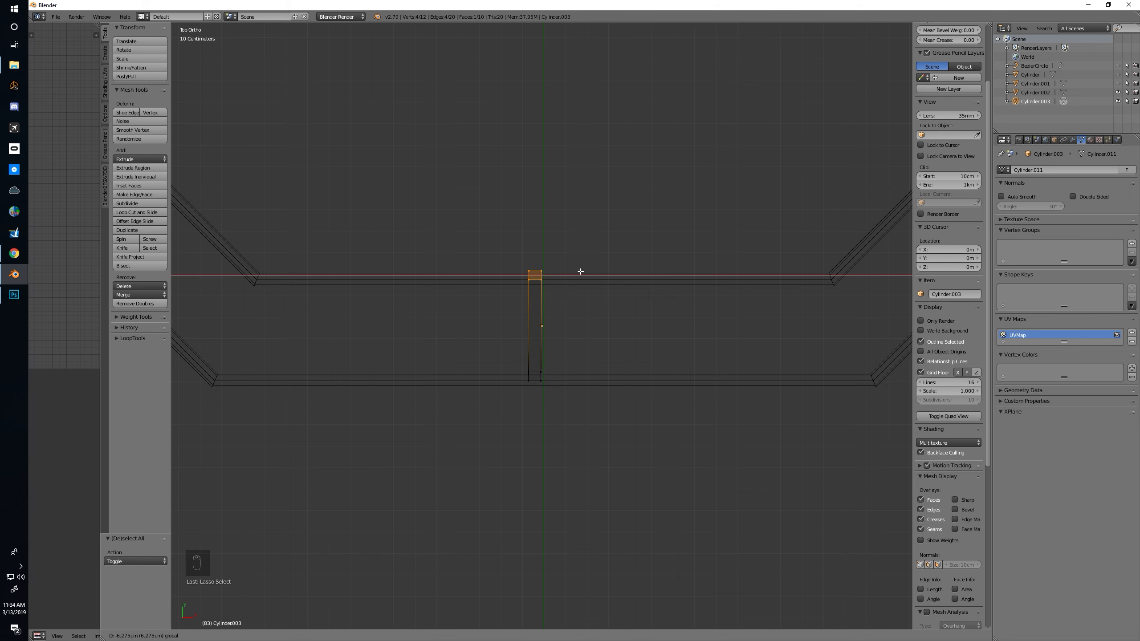
left_click(580, 271)
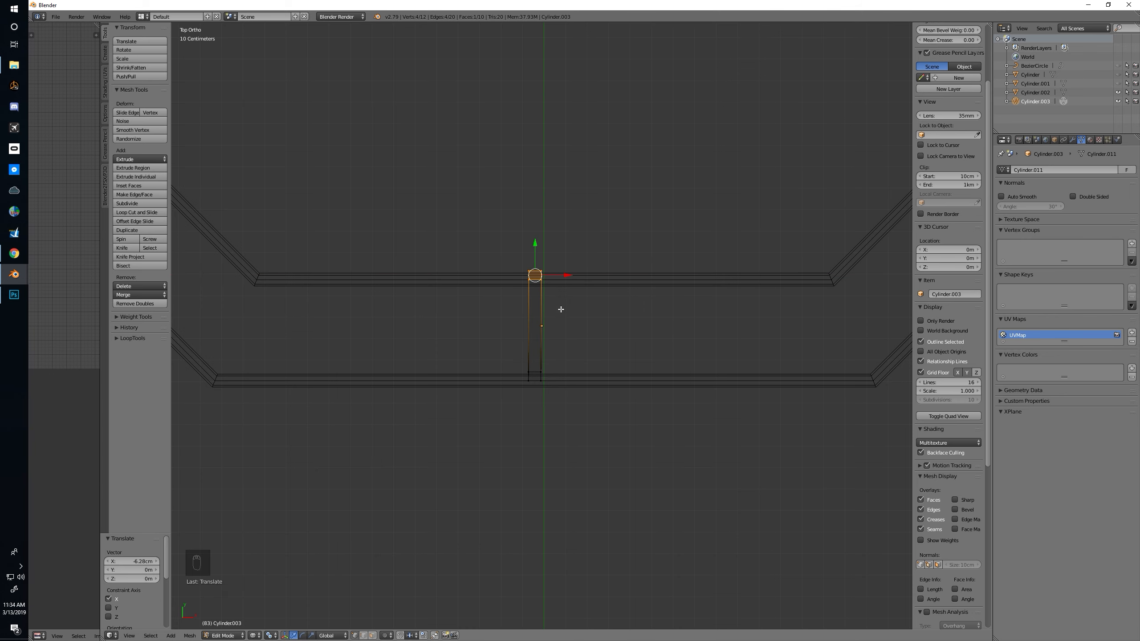
Fine-tune the post's inner upper end by moving it about -1.97 mm along X, aligning it with the outer end
key("Tab")
scroll(552, 353, "up", 6)
middle_click_drag(558, 334, 575, 317, "shift")
key("Tab")
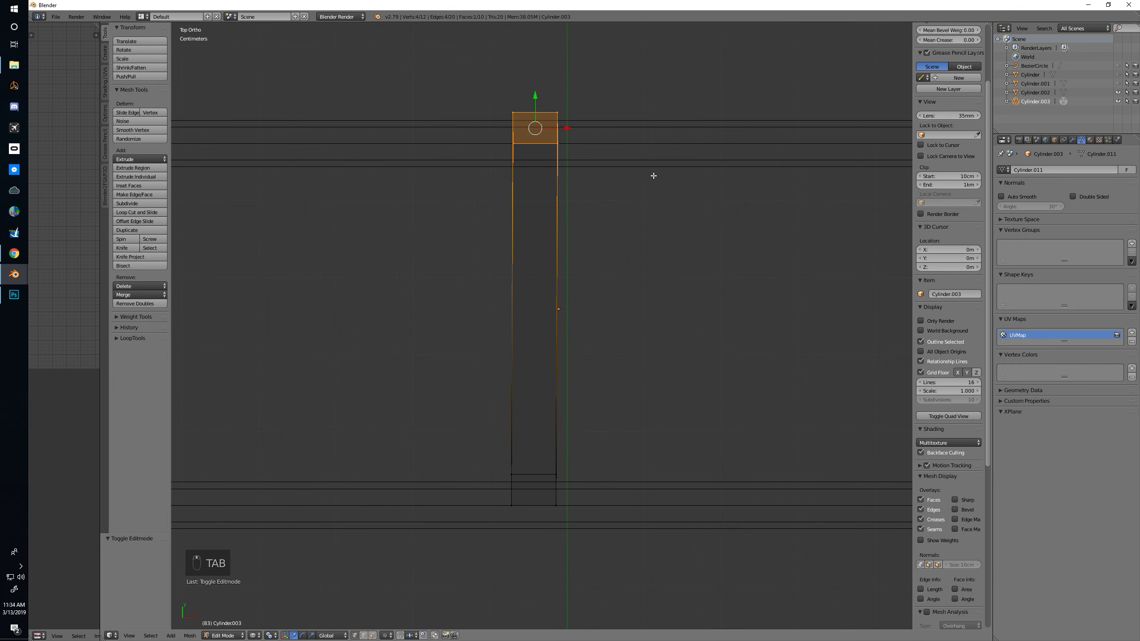
left_click_drag(569, 128, 564, 127)
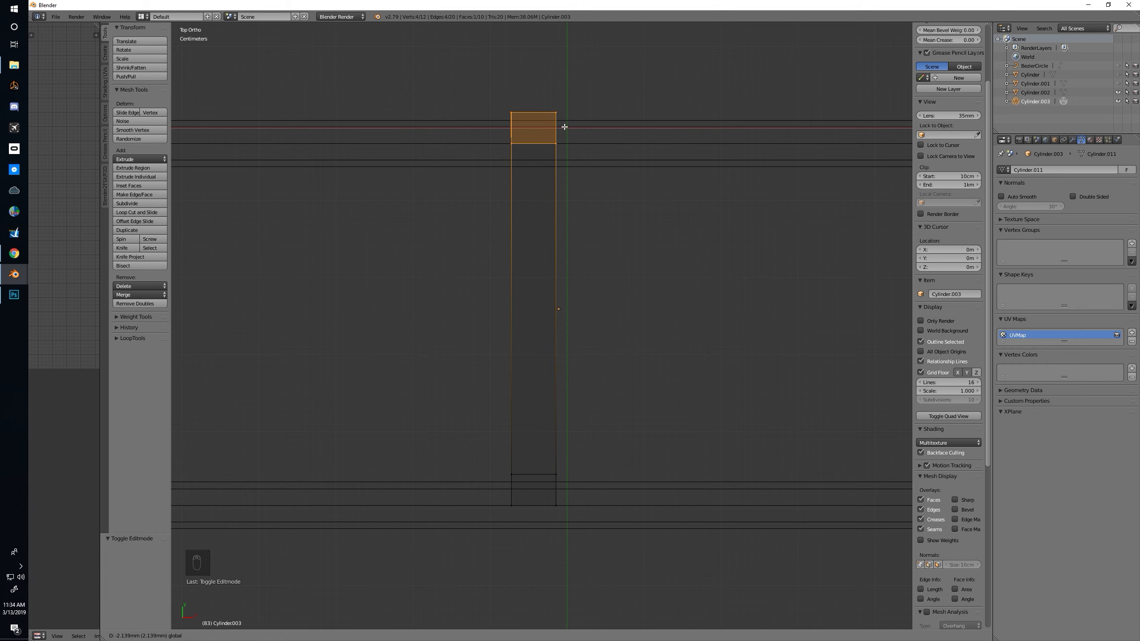
left_click_drag(566, 127, 566, 127)
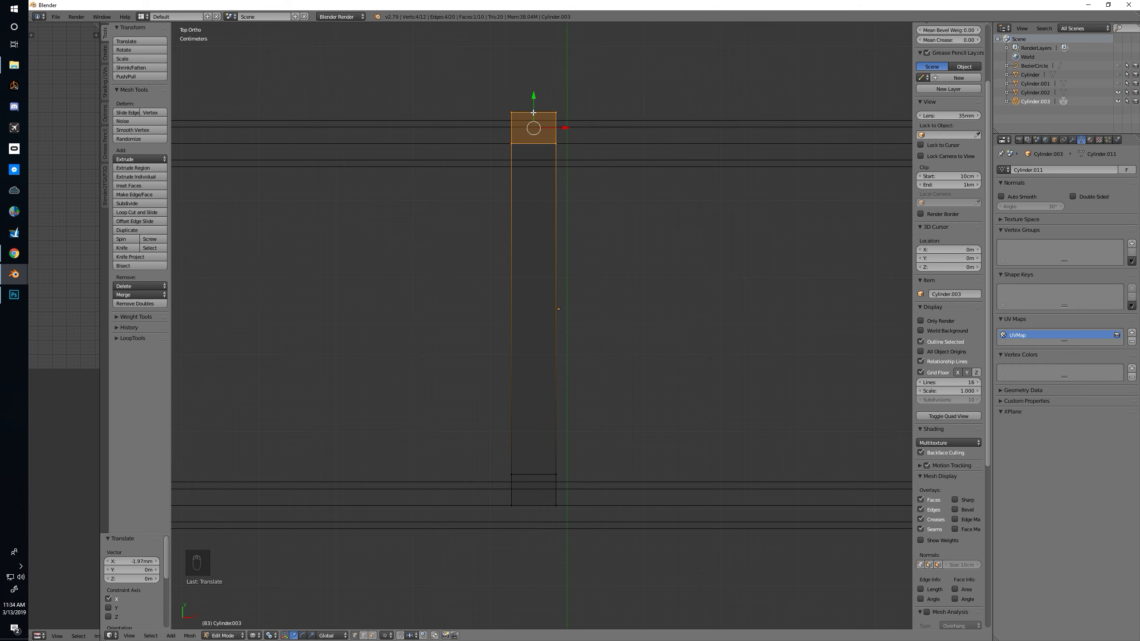
In Object Mode, recenter the straightened post's origin on its geometry and shift the post along X onto the green centre line
key("Tab")
left_click_drag(577, 308, 607, 312)
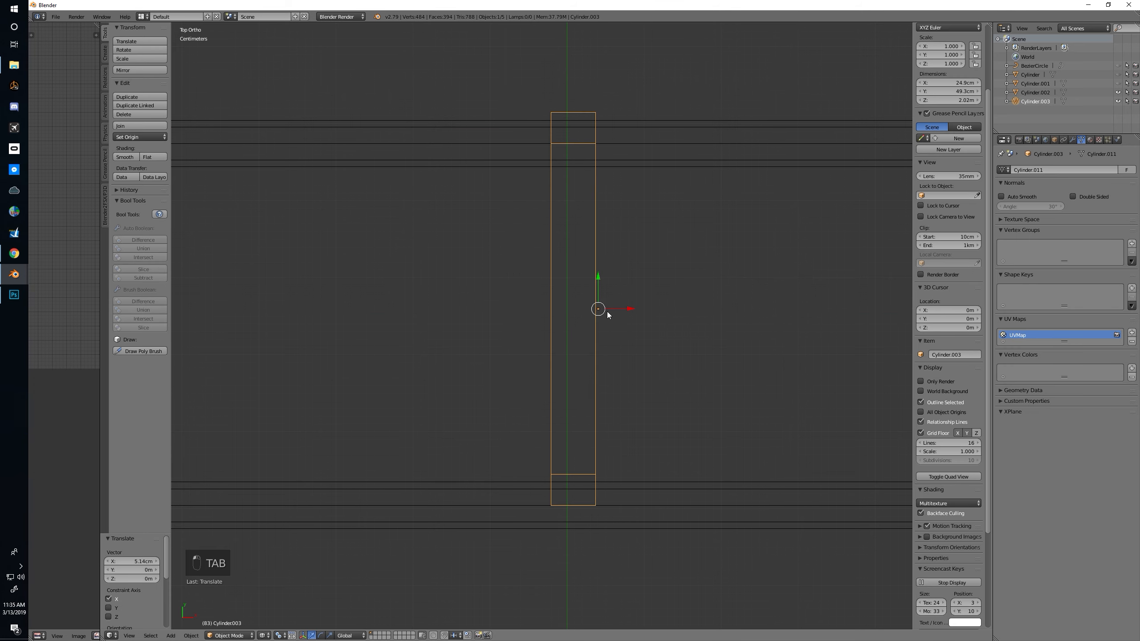
key("ctrl+alt+shift+c")
left_click(547, 310)
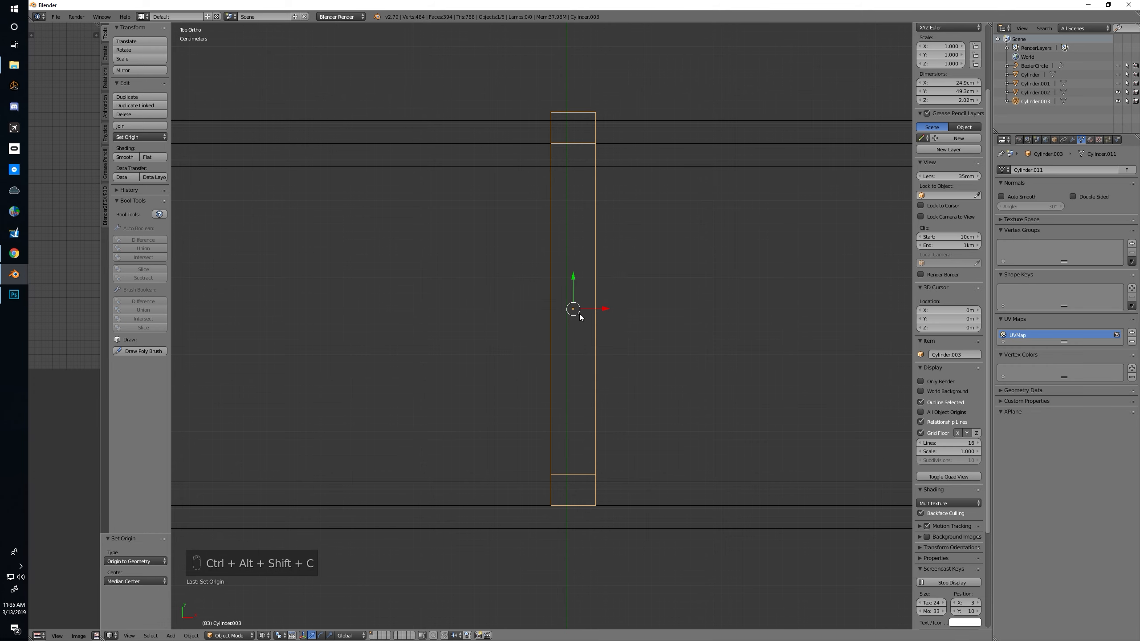
left_click_drag(593, 308, 586, 309)
scroll(592, 310, "down", 5)
scroll(592, 311, "down", 3)
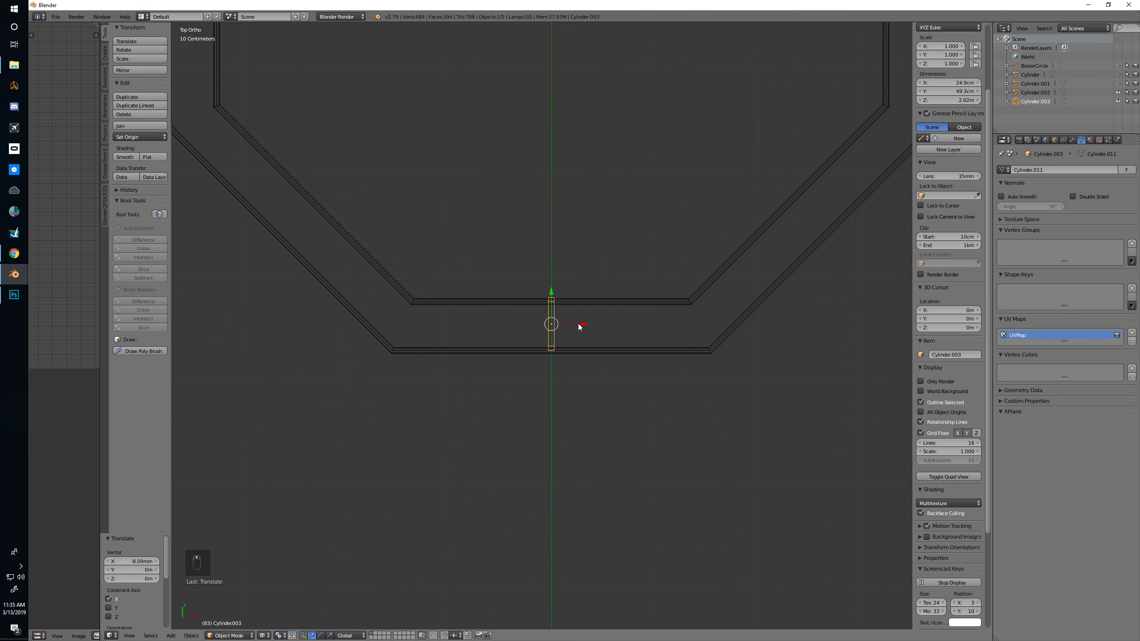
Move the post about -36.1 cm along X, away from the middle of the octagon side
key("g")
key("x")
left_click(537, 325)
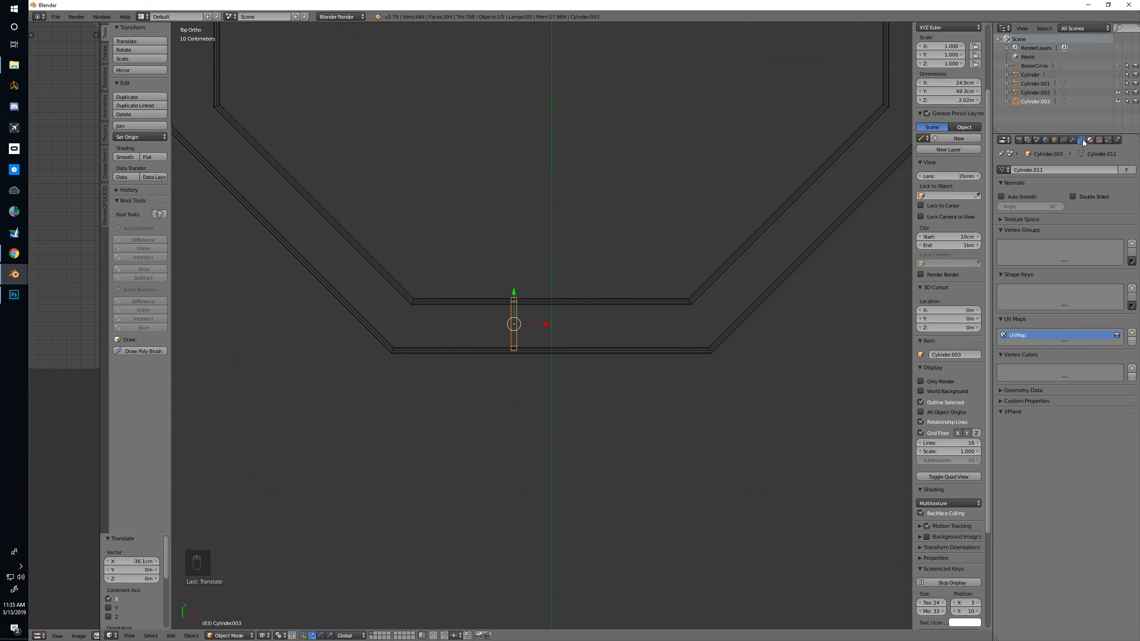
In Edit Mode, select the edge loop around the post's bend and mark it as a seam
middle_click_drag(651, 268, 627, 242)
key("KP_Decimal")
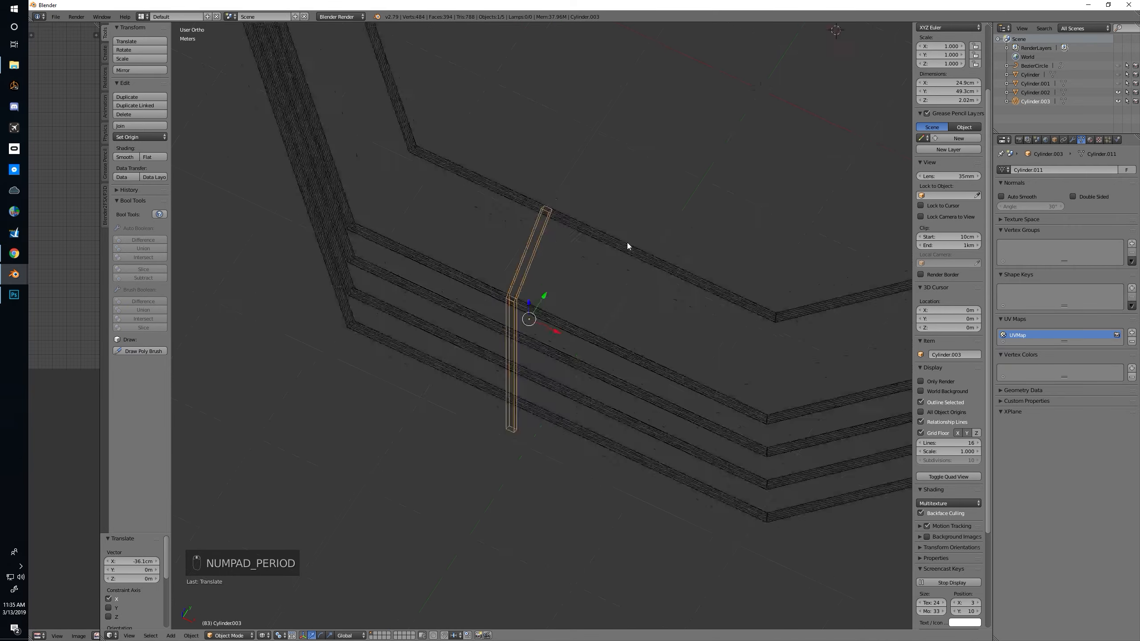
key("Tab")
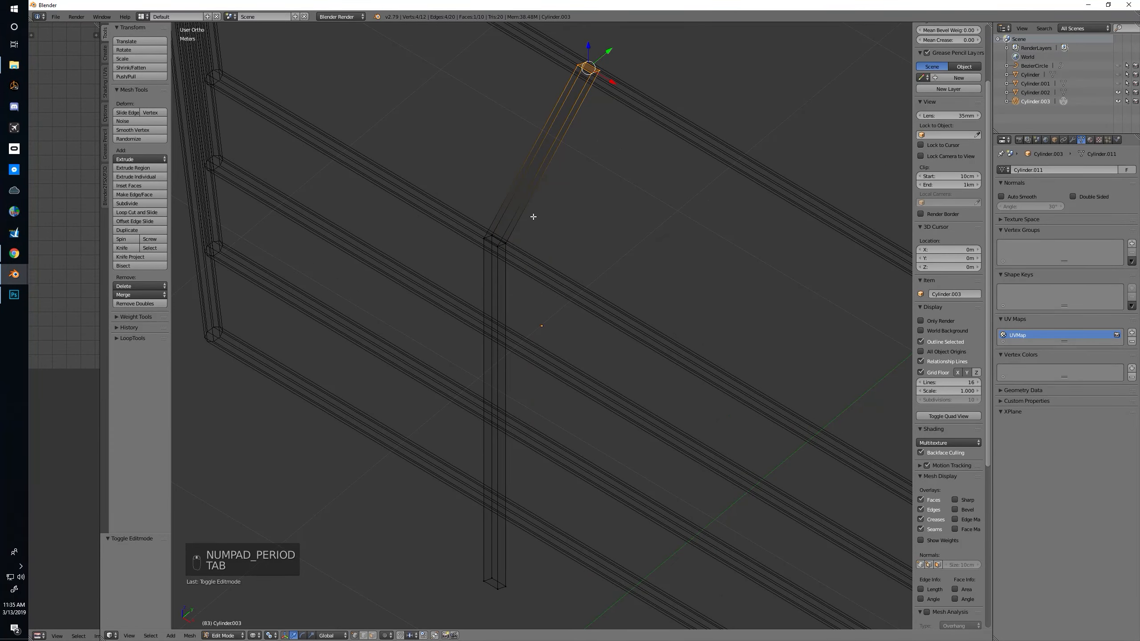
key("ctrl+Tab")
left_click(513, 225)
right_click(501, 243, "alt")
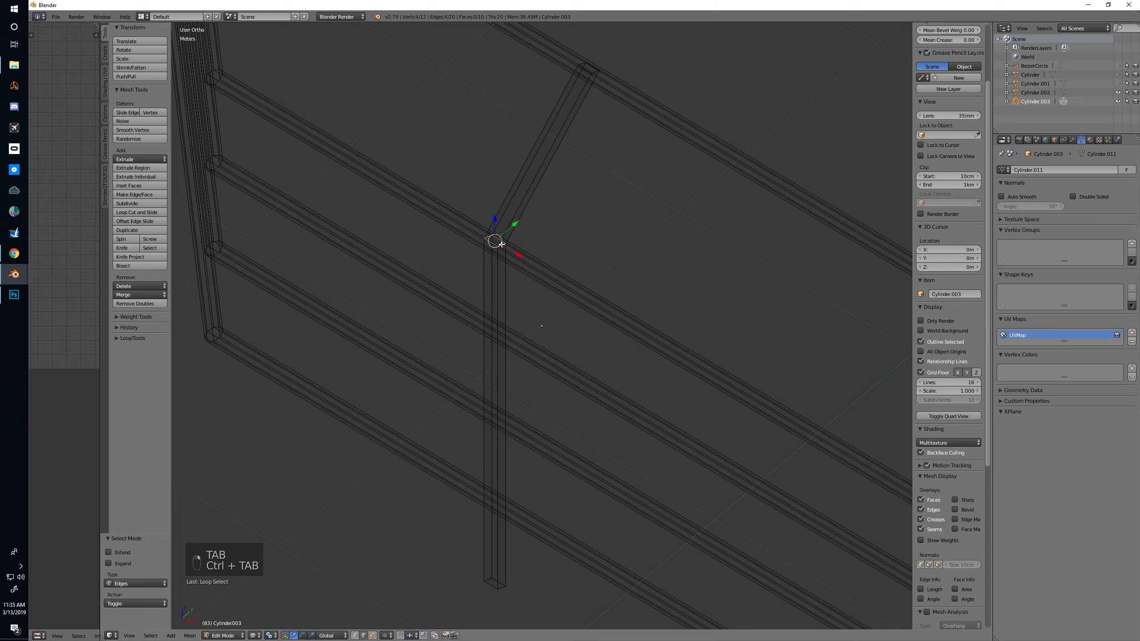
key("ctrl+e")
left_click(559, 240)
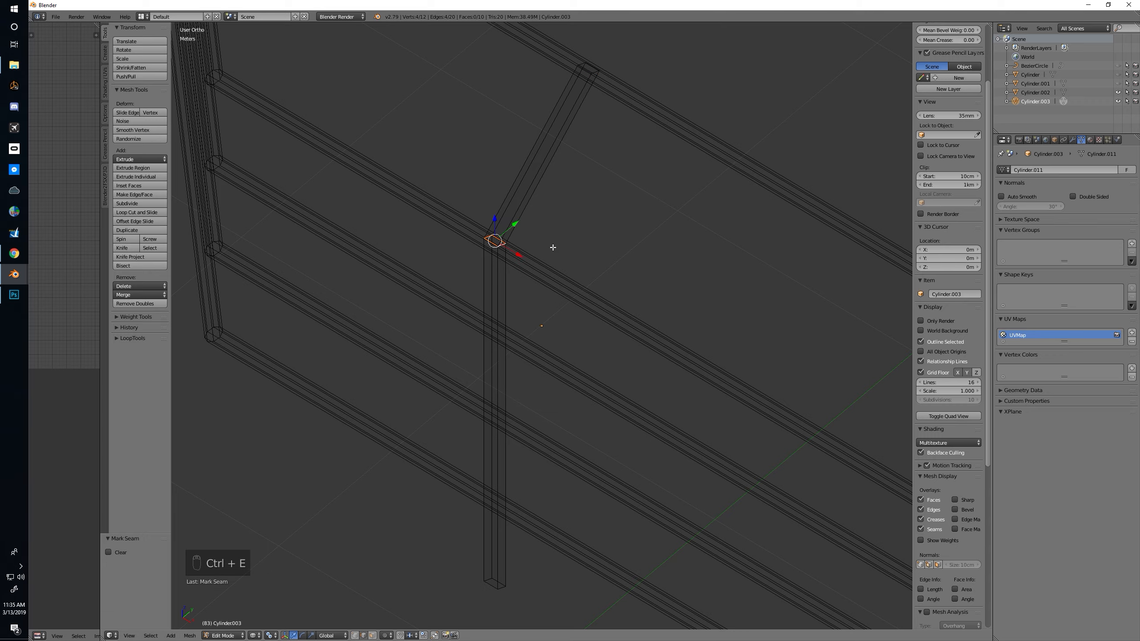
Delete the face that caps the post's bottom end
middle_click_drag(529, 248, 486, 364)
key("ctrl+Tab")
left_click(479, 367)
right_click(499, 451)
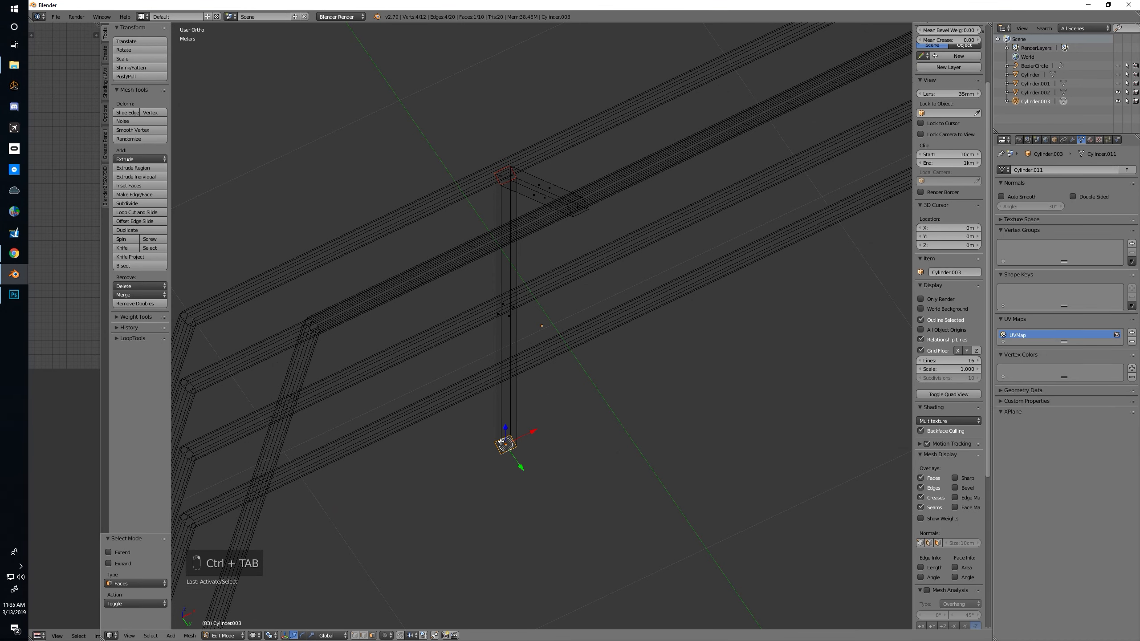
key("x")
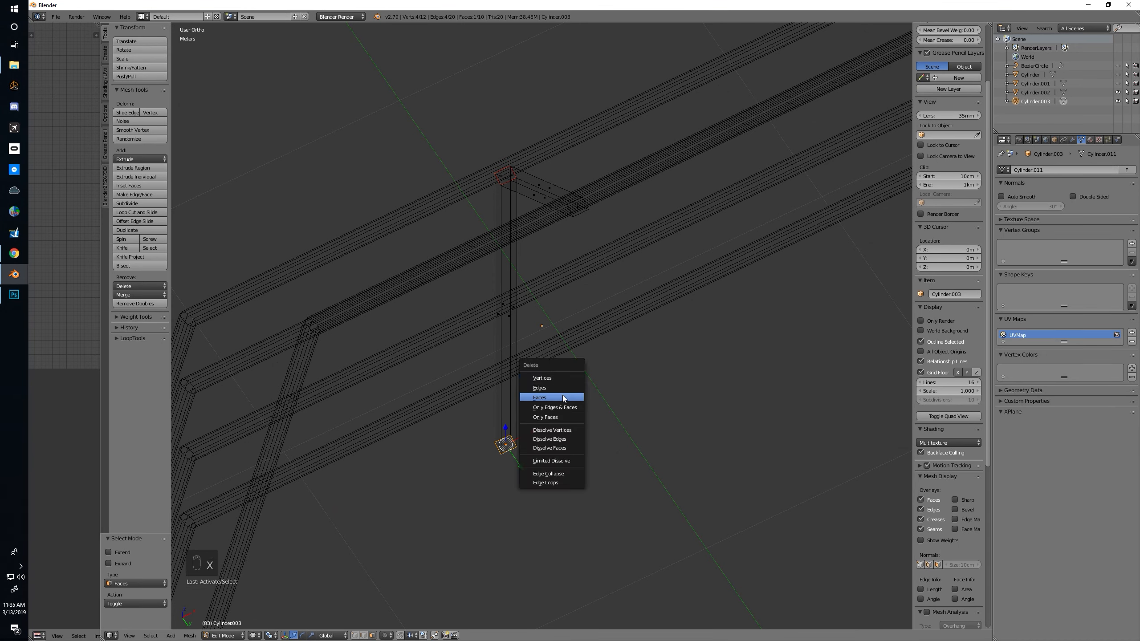
left_click(562, 397)
Select one lengthwise edge loop running along the post's vertical and slanted sections and mark it as a seam
middle_click_drag(567, 287, 458, 387)
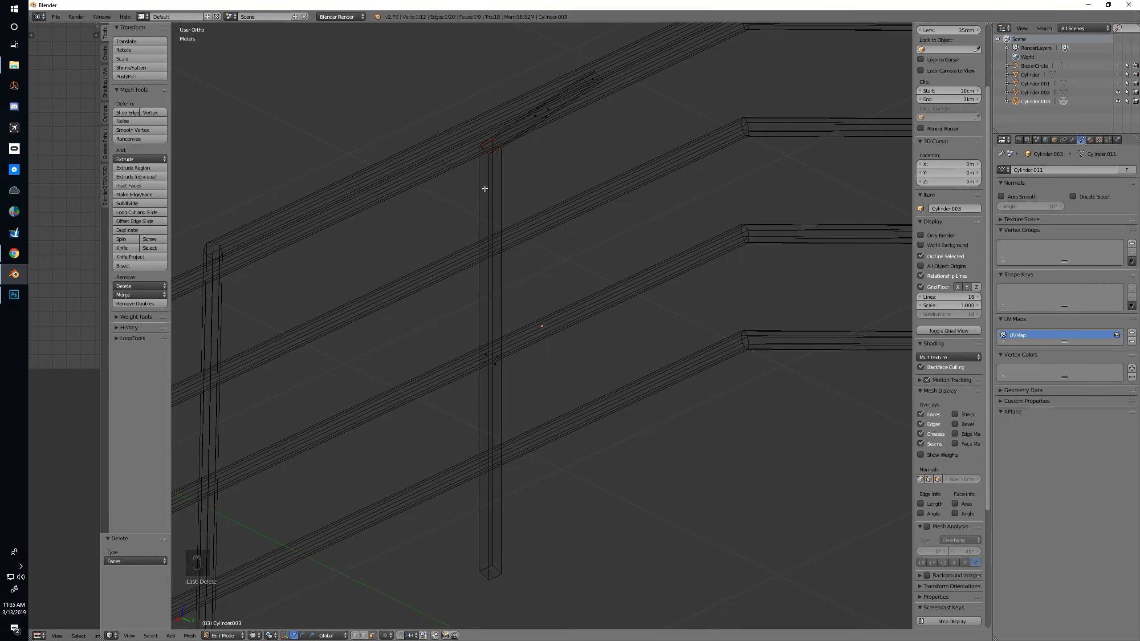
right_click(485, 189, "alt")
key("ctrl+Tab")
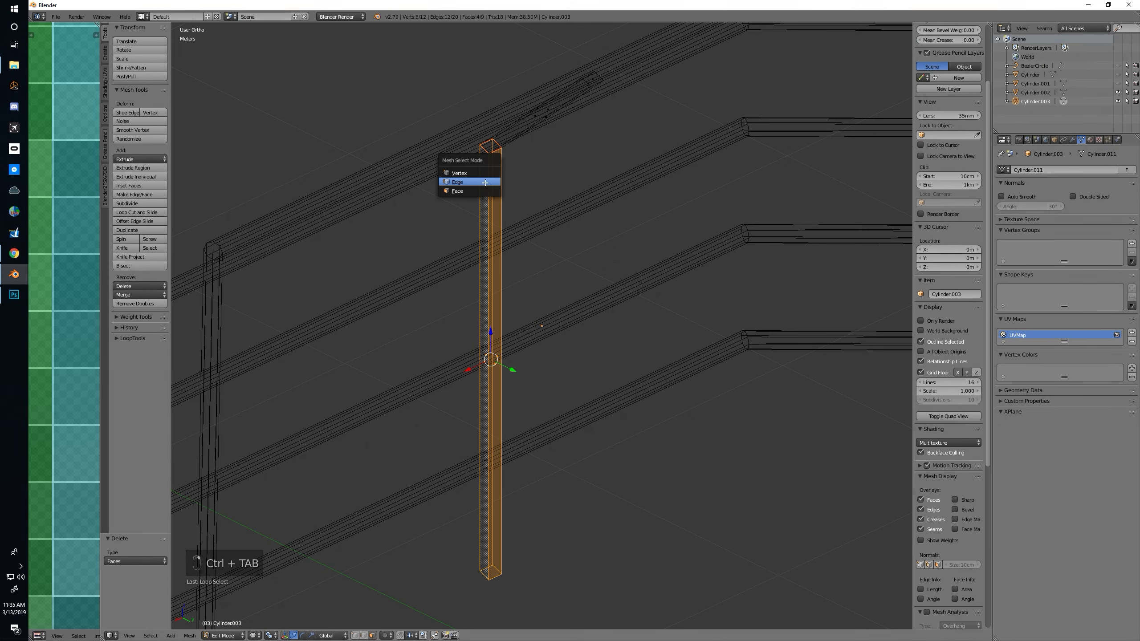
left_click(485, 182)
right_click(488, 183, "alt")
middle_click_drag(597, 231, 536, 272)
key("ctrl+e")
left_click(576, 212)
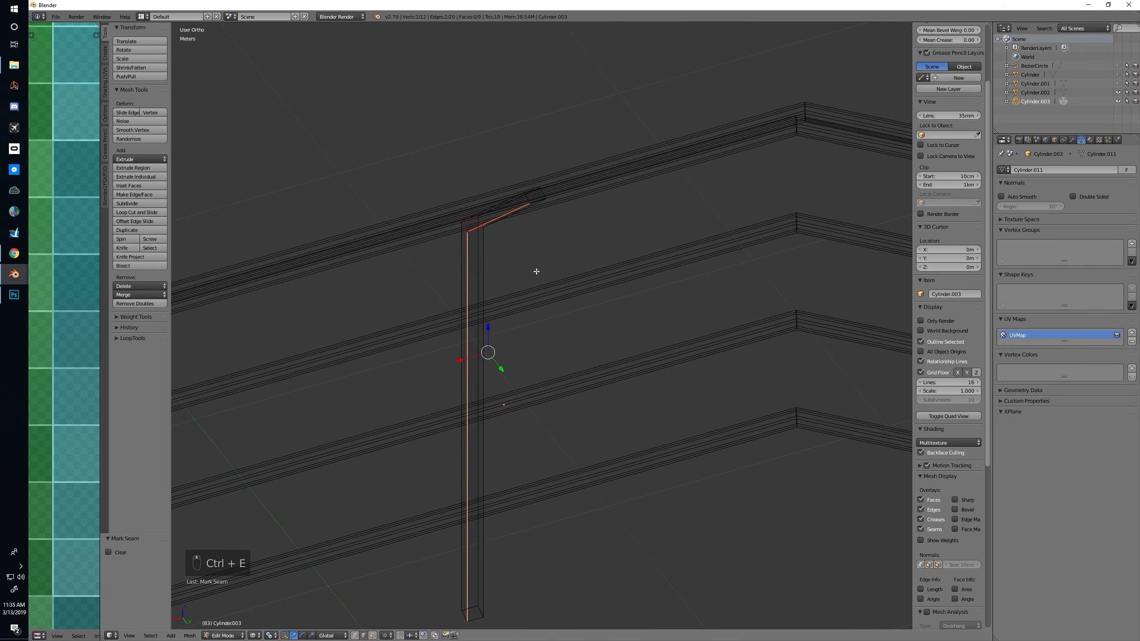
Mark three edges of the cap at the slanted section's upper end as seams and return to a perspective view of the post
right_click(528, 198)
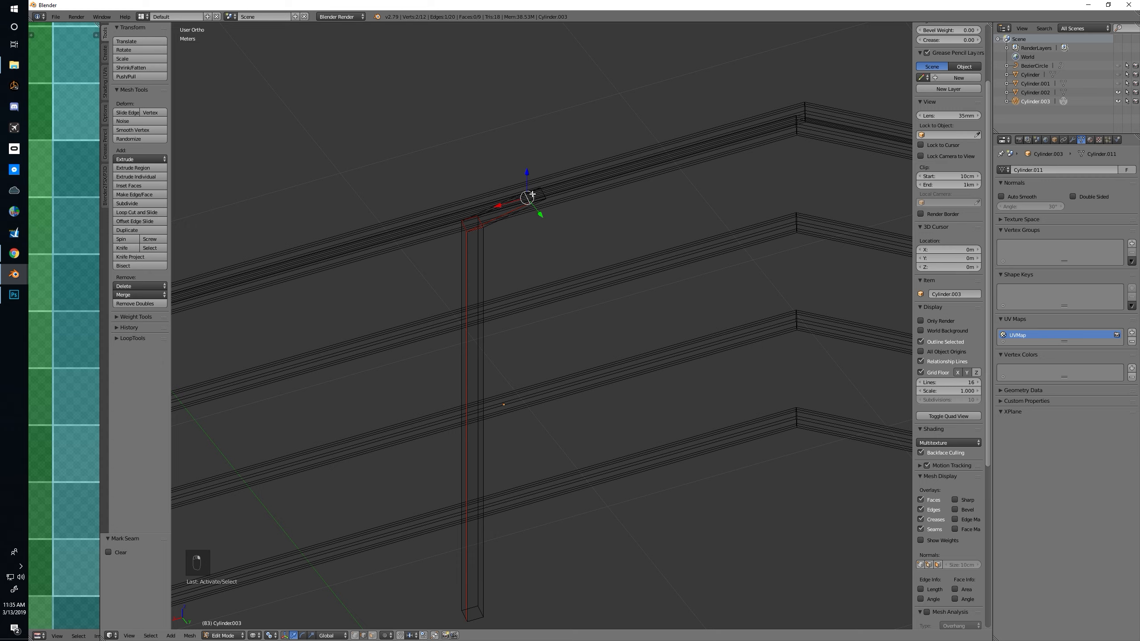
key("KP_Decimal")
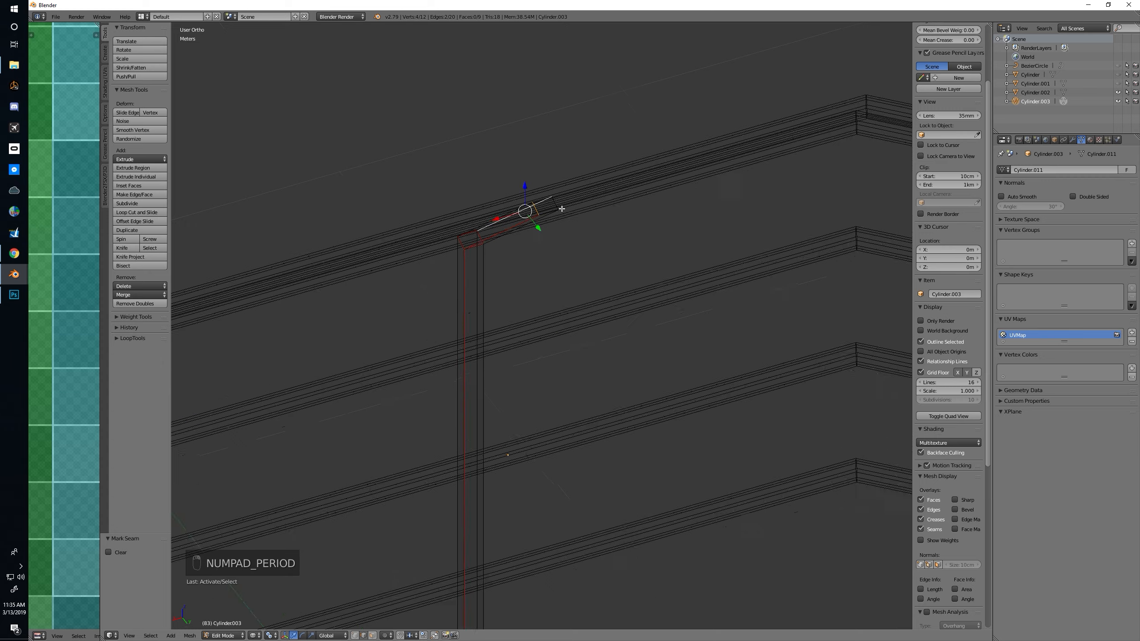
middle_click_drag(561, 209, 607, 300)
right_click(704, 352)
right_click(711, 326, "shift")
right_click(729, 315, "shift")
middle_click_drag(715, 325, 700, 317)
key("ctrl+e")
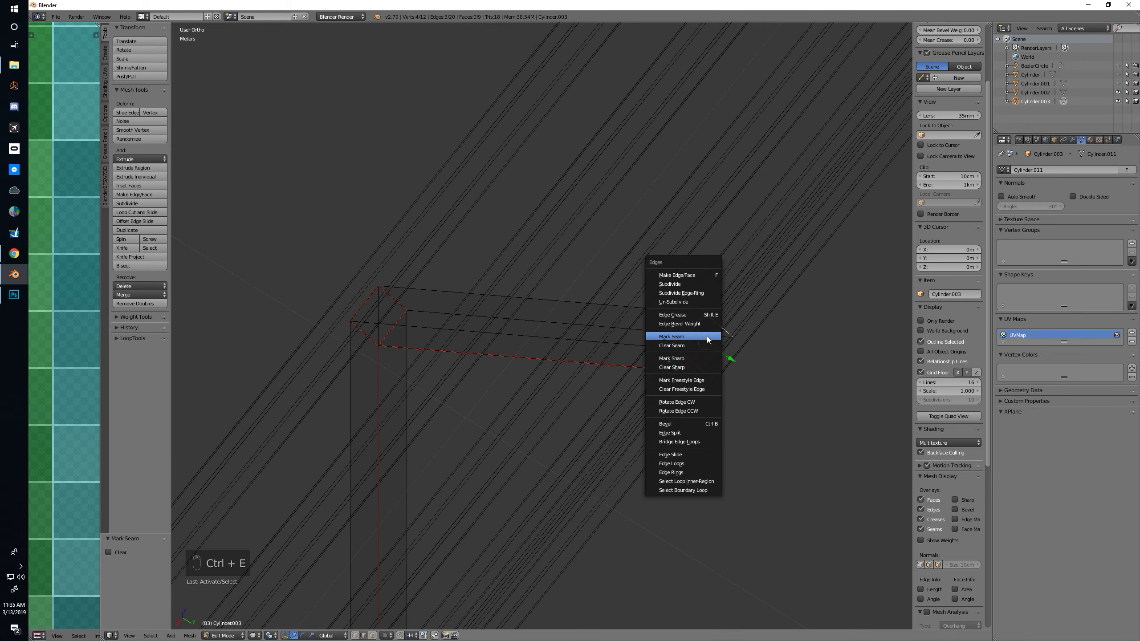
left_click(707, 335)
middle_click_drag(516, 387, 624, 239)
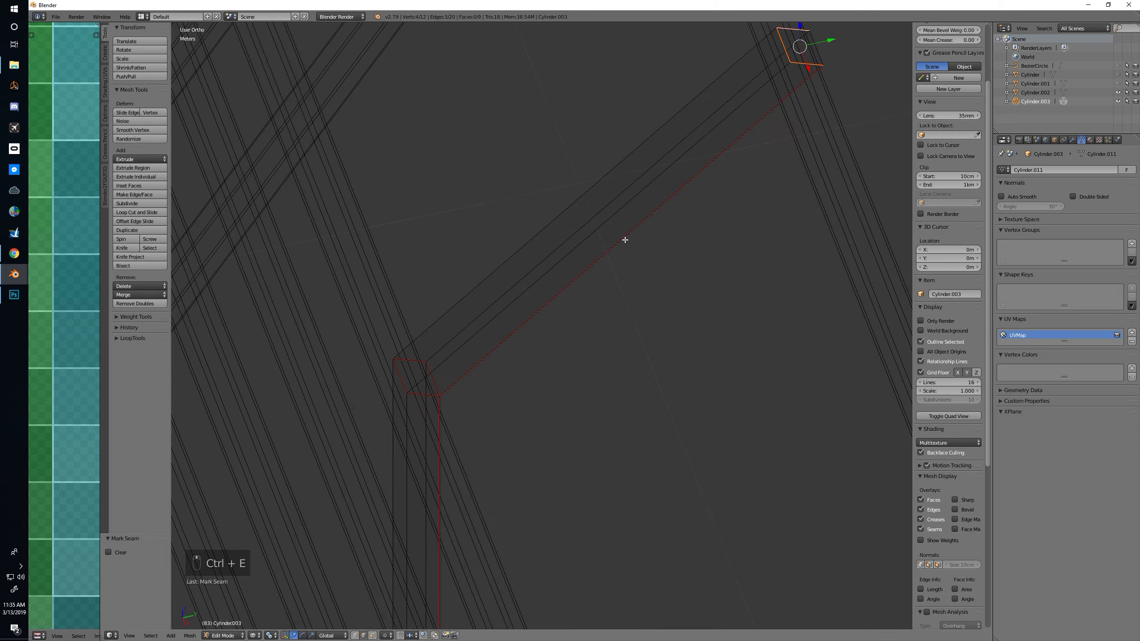
scroll(625, 238, "down", 9)
middle_click_drag(613, 287, 613, 328)
key("KP_5")
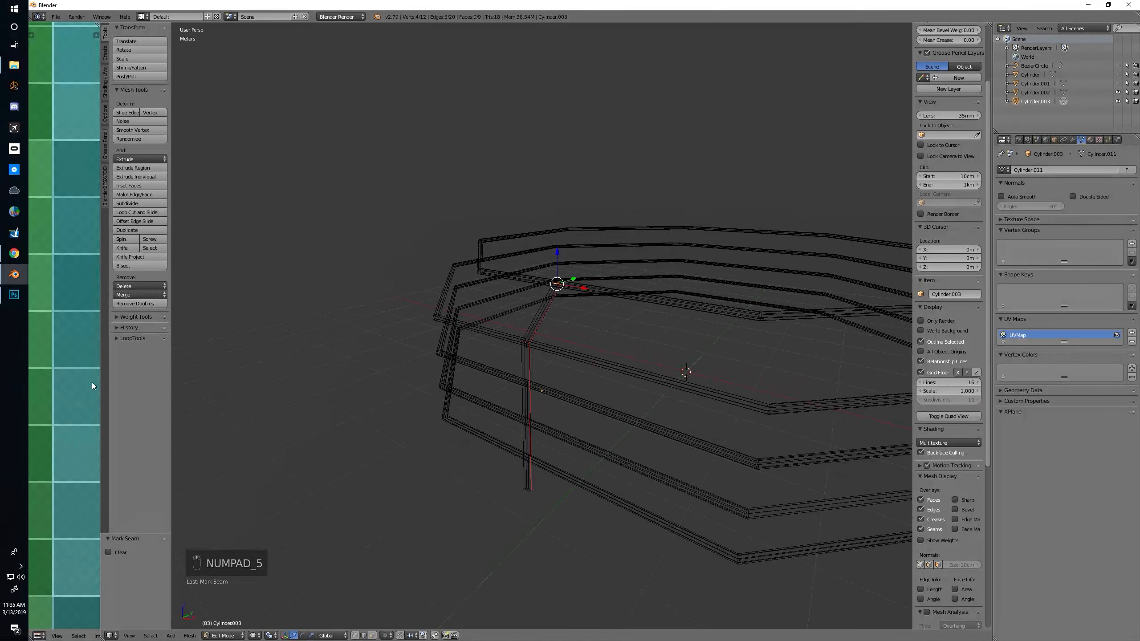
Select the entire post mesh and unwrap its UVs along the marked seams
left_click_drag(100, 382, 408, 377)
middle_click_drag(771, 372, 741, 373)
key("a")
key("a")
key("a")
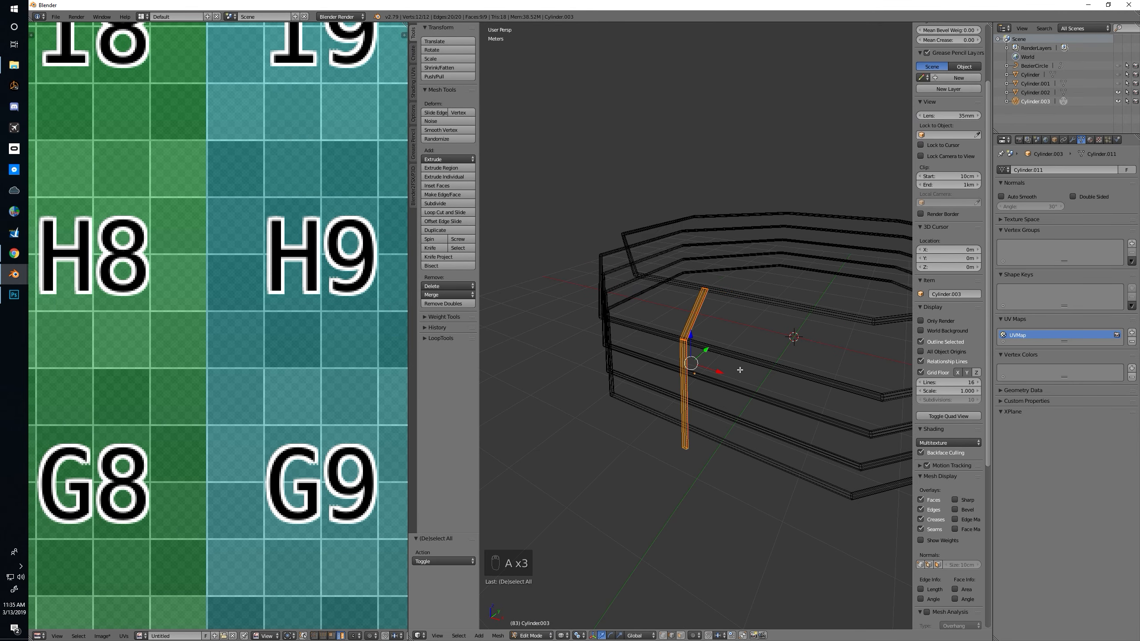
key("u")
left_click(739, 370)
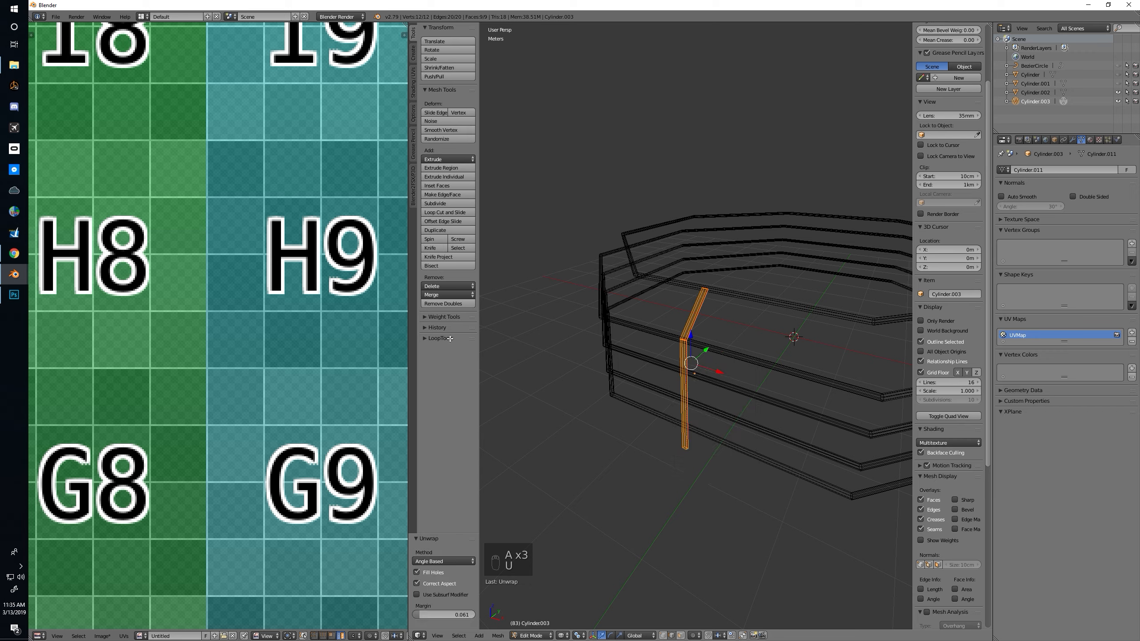
scroll(284, 297, "down", 6)
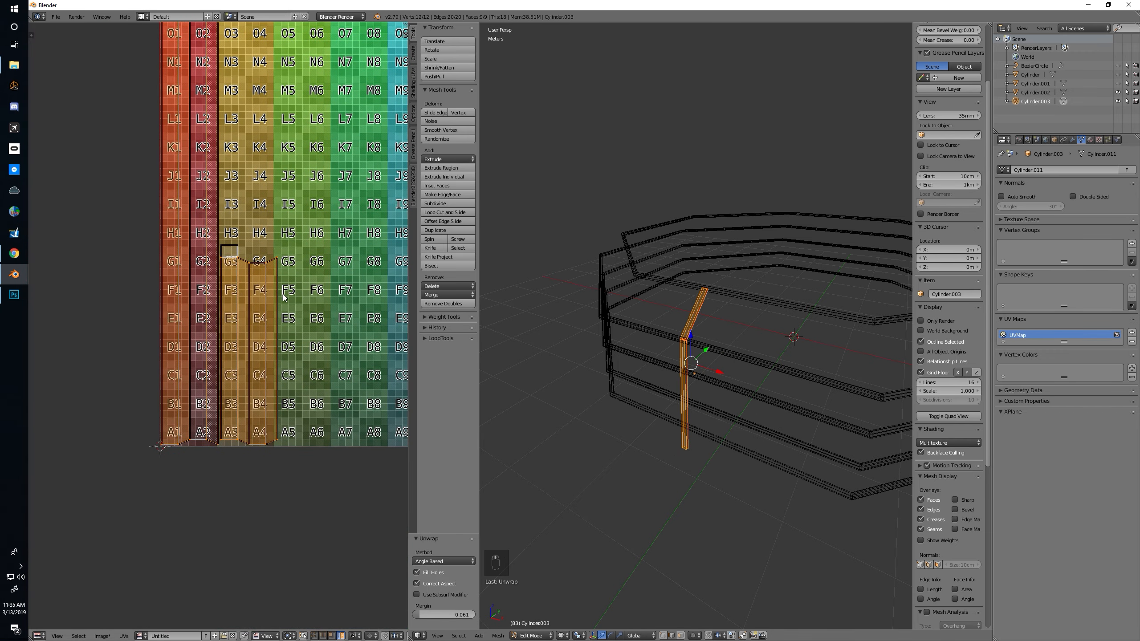
Widen the UV editor and move all of the post's UV islands along X to the empty area left of the checker image
key("a")
key("a")
middle_click_drag(723, 337, 705, 338)
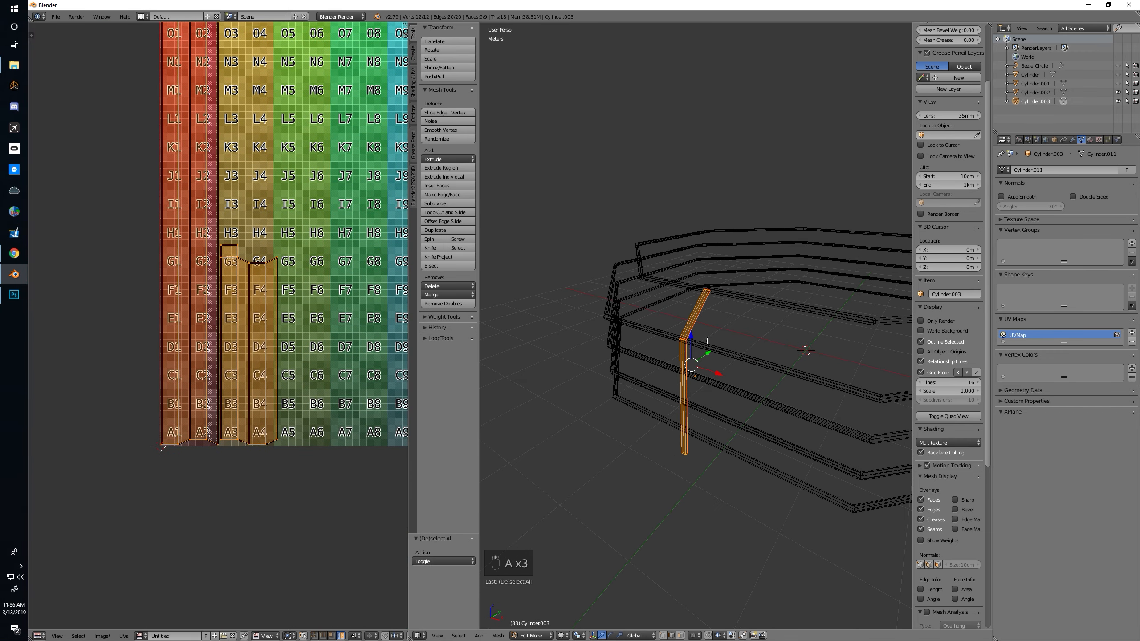
scroll(688, 358, "up", 4)
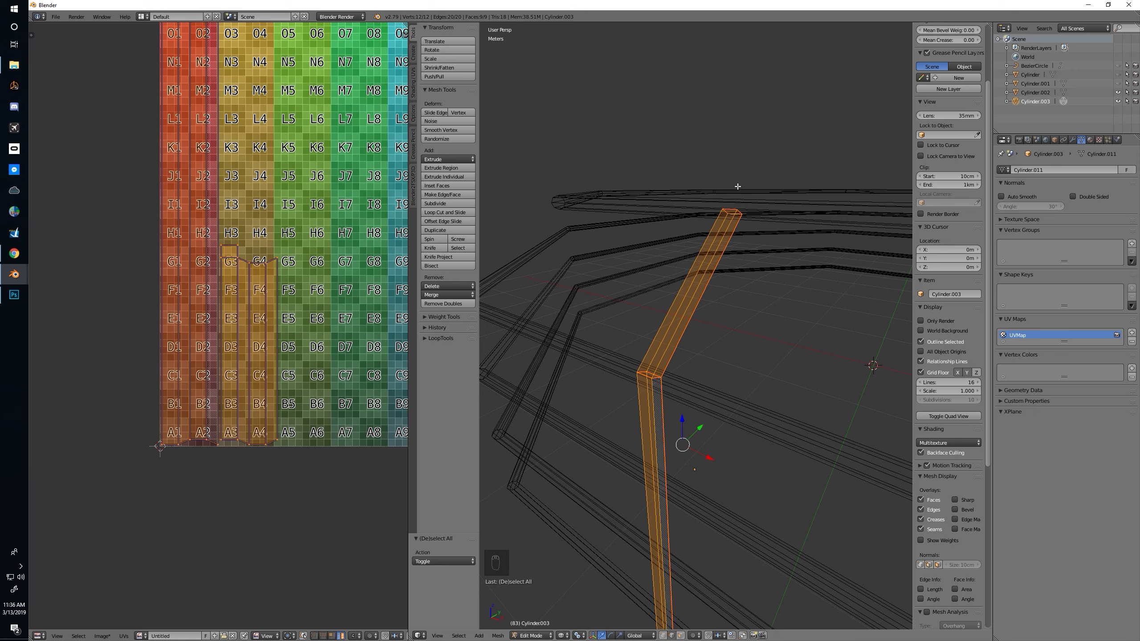
scroll(254, 328, "down", 3)
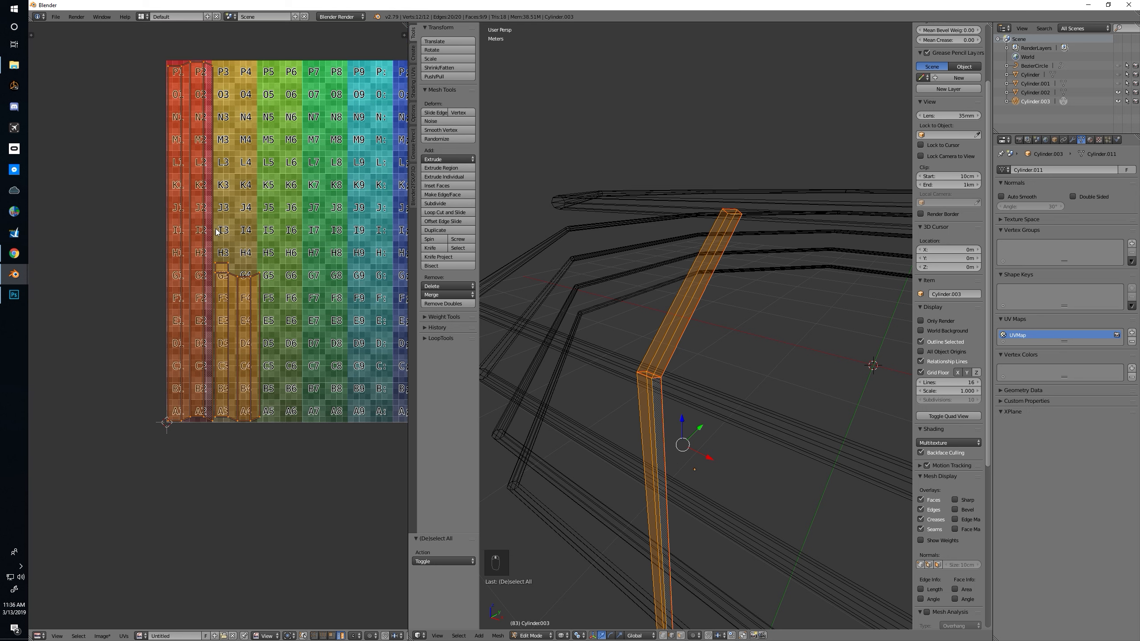
middle_click_drag(259, 337, 324, 314)
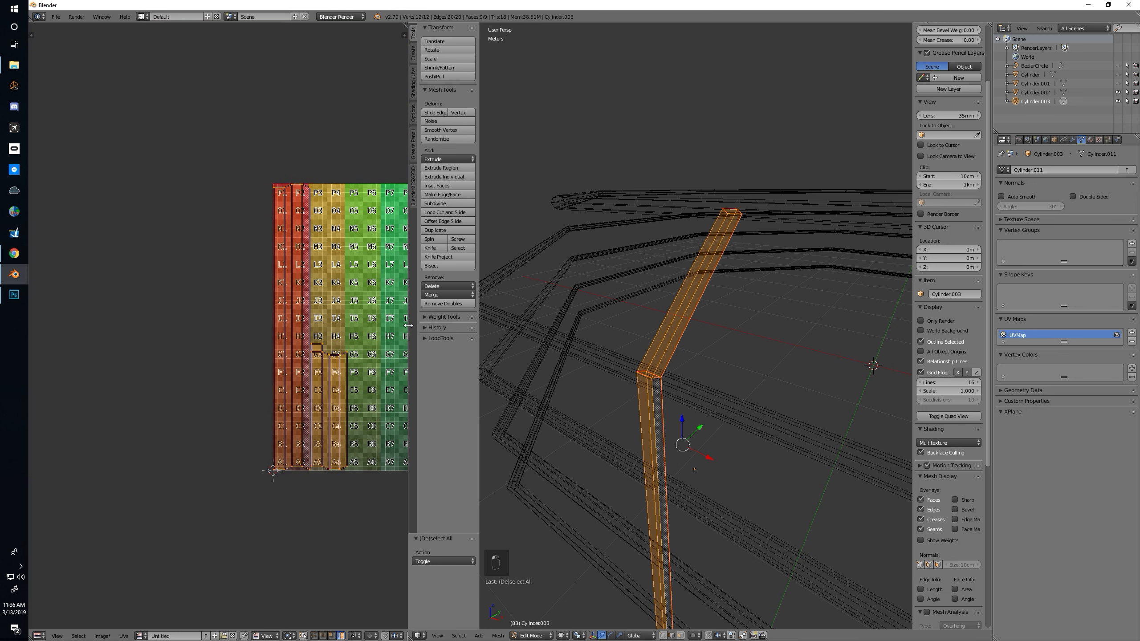
left_click_drag(409, 333, 617, 341)
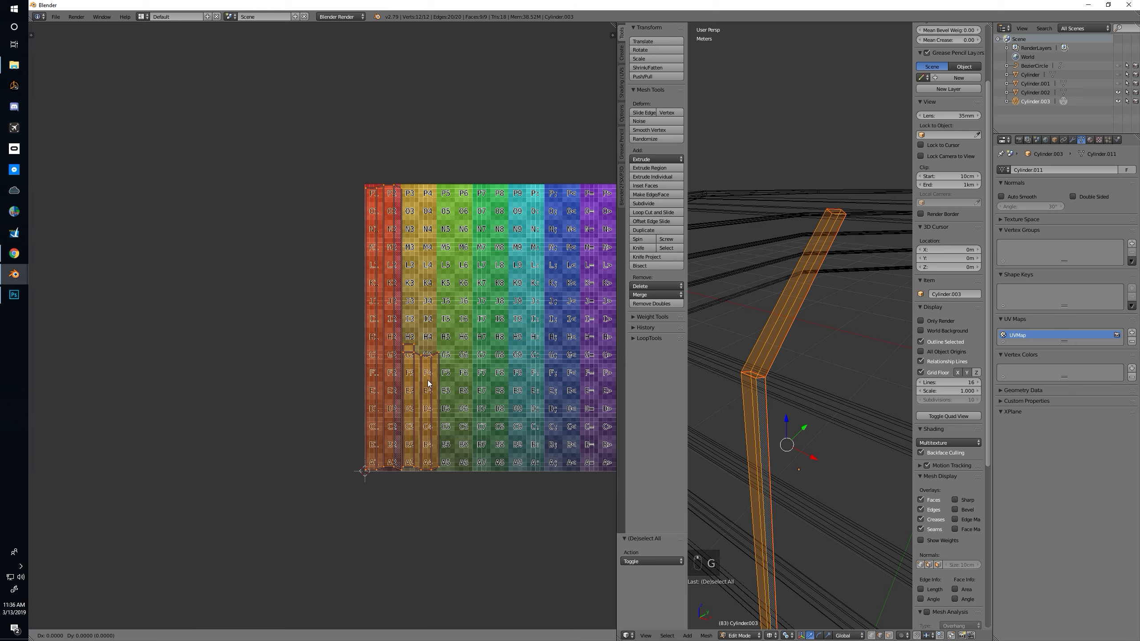
key("g")
left_click(327, 375)
Place the slanted section's shorter UV island directly above the longer island, aligning their lengthwise edges with a small gap between them
left_click(325, 375)
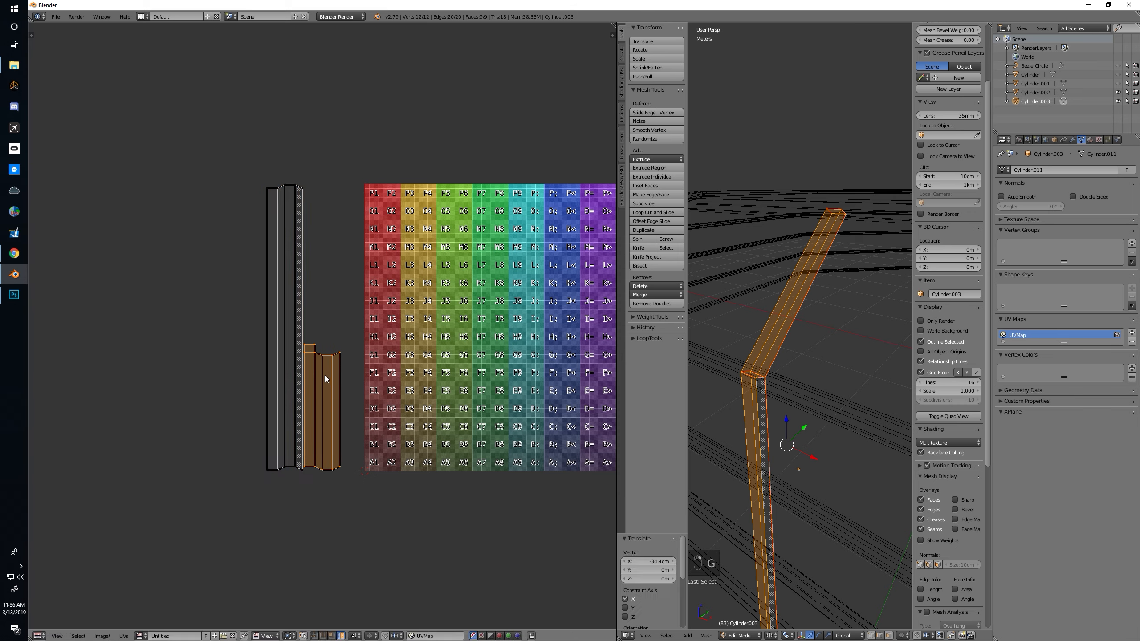
key("g")
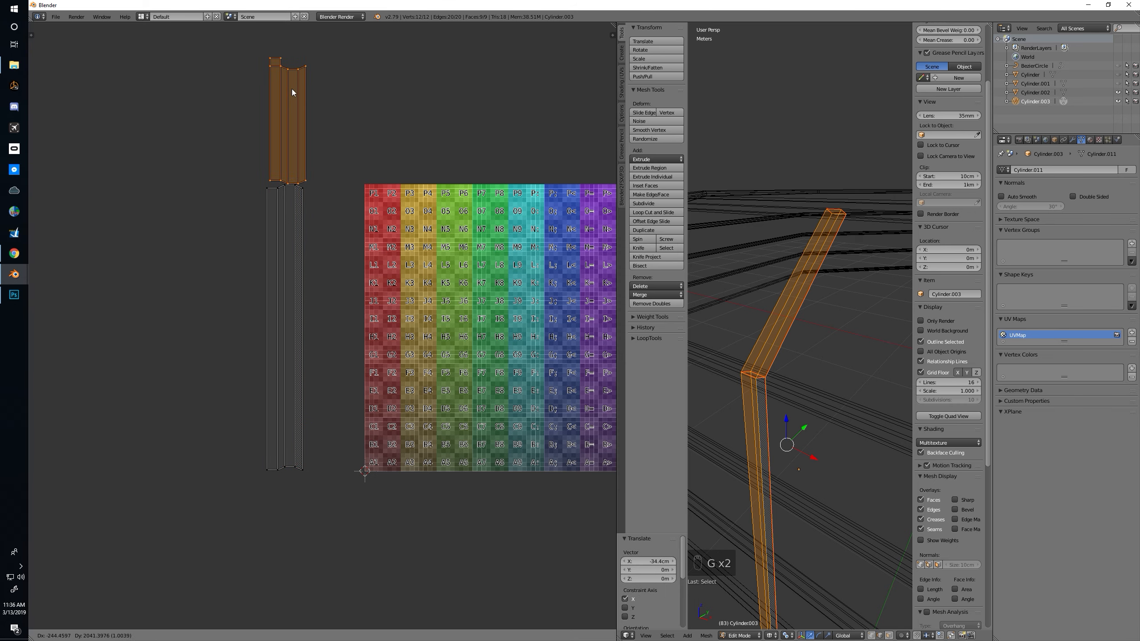
left_click(287, 89)
scroll(363, 279, "up", 6)
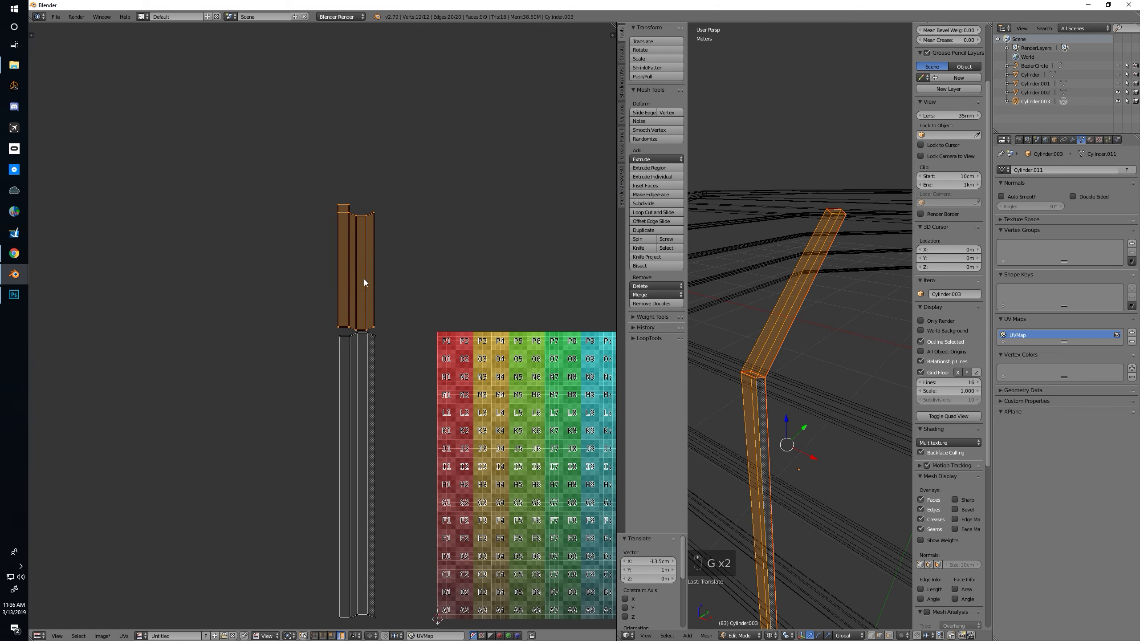
key("g")
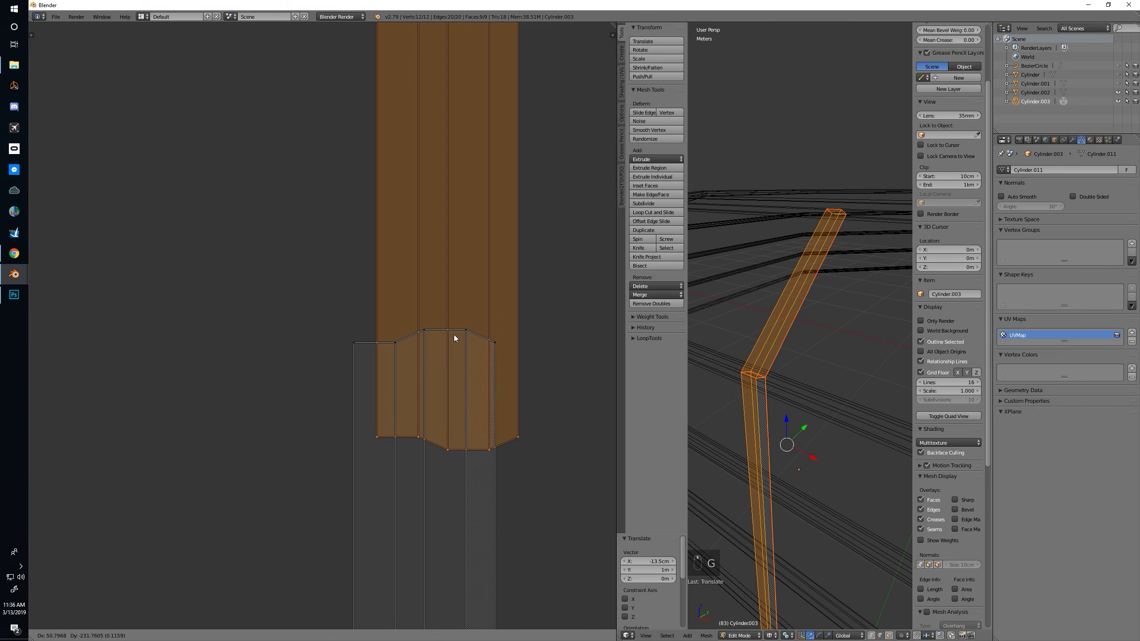
left_click(372, 294)
key("g")
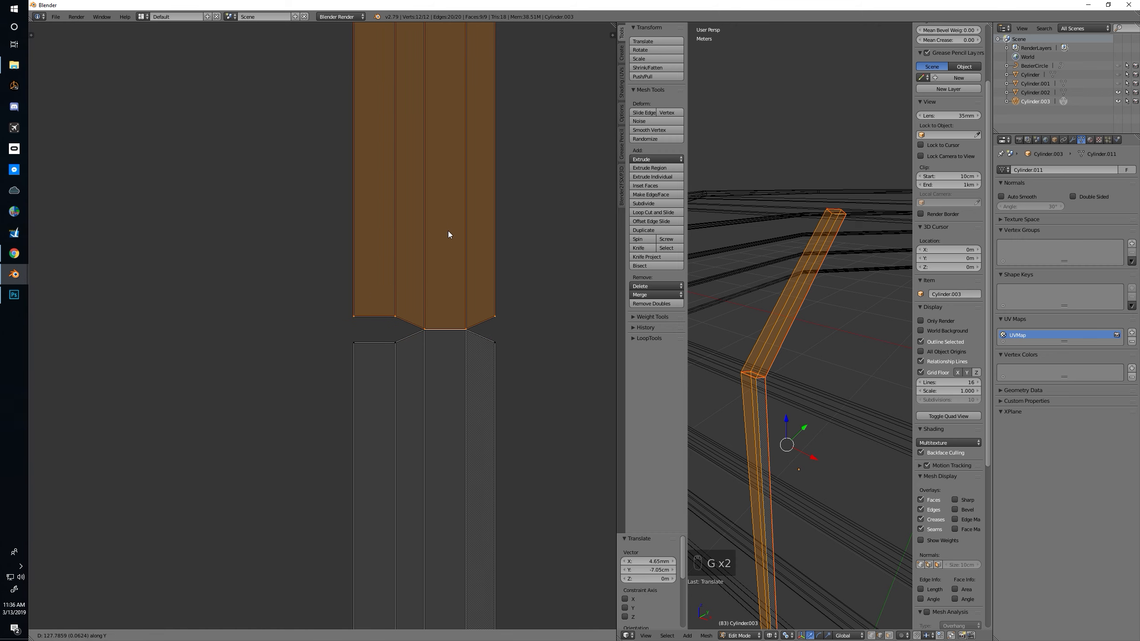
left_click(449, 234)
Select both UV islands, scale them down to roughly a third of their size and place them over column 6 of the checker image
key("a")
scroll(449, 234, "down", 5)
scroll(449, 235, "down", 1)
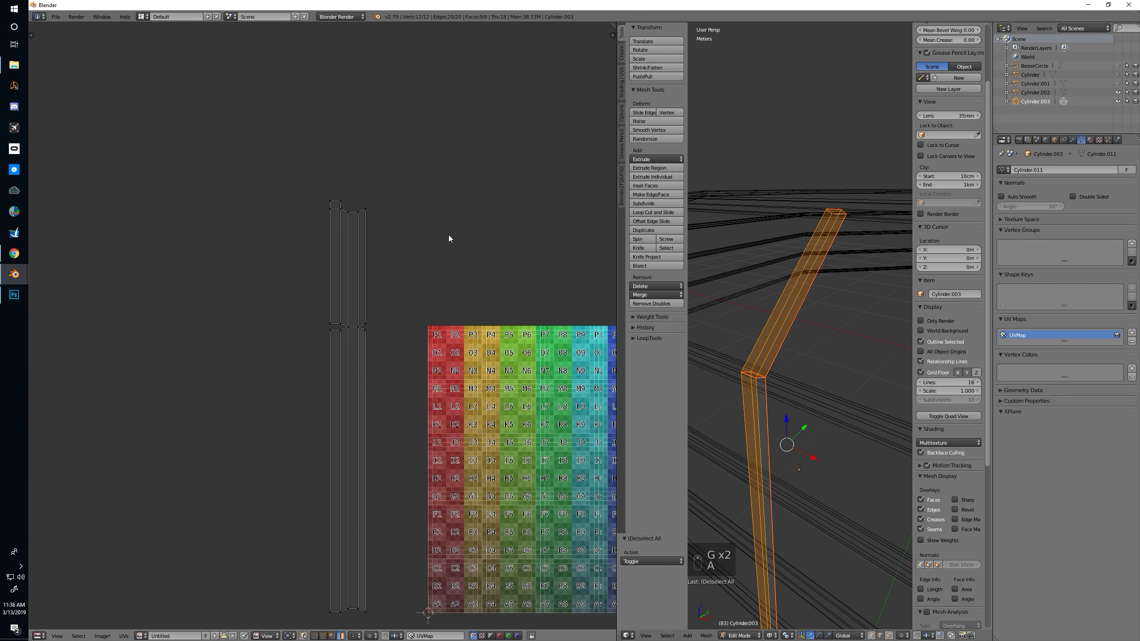
key("a")
key("s")
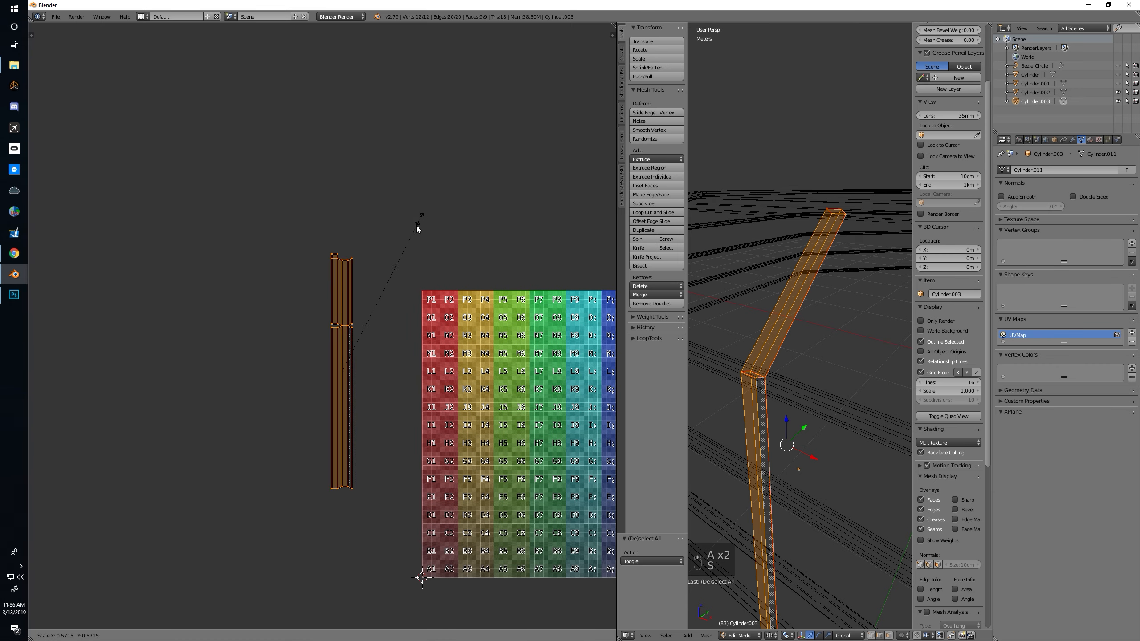
left_click(395, 281)
key("g")
left_click(543, 338)
middle_click_drag(543, 338, 473, 290)
Show the 3D view with textures and assign the Untitled checker image to all of the post's faces
key("alt+z")
mouse_move(811, 338)
middle_mouse_down()
mouse_move(788, 346)
mouse_move(734, 324)
mouse_move(775, 331)
middle_mouse_up()
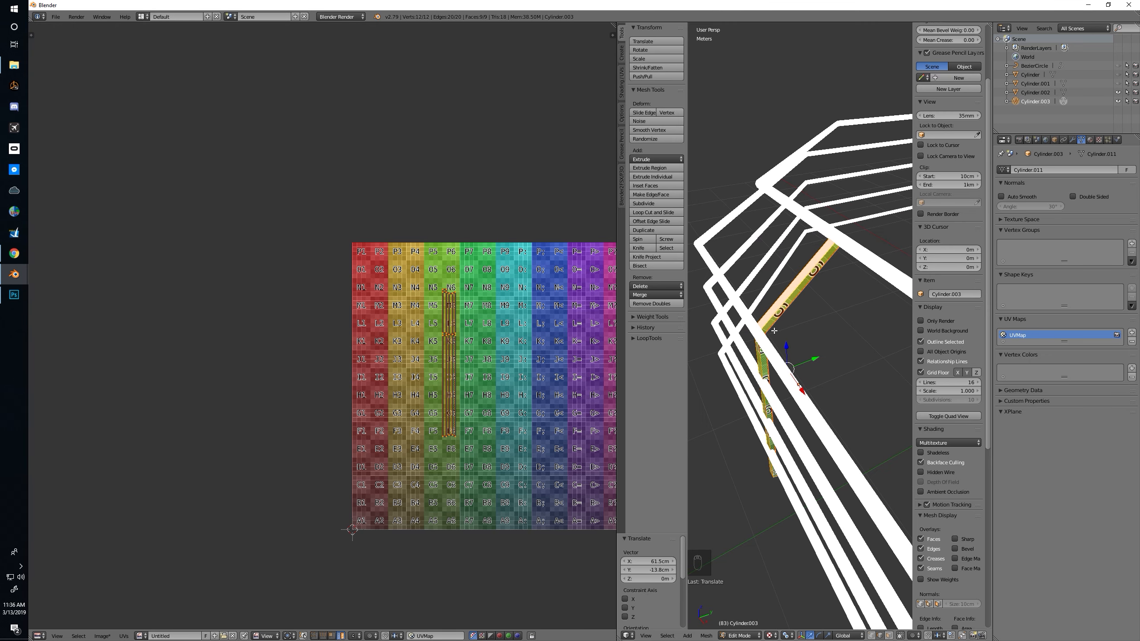
middle_click_drag(455, 413, 433, 413)
key("a")
middle_click_drag(765, 414, 787, 406)
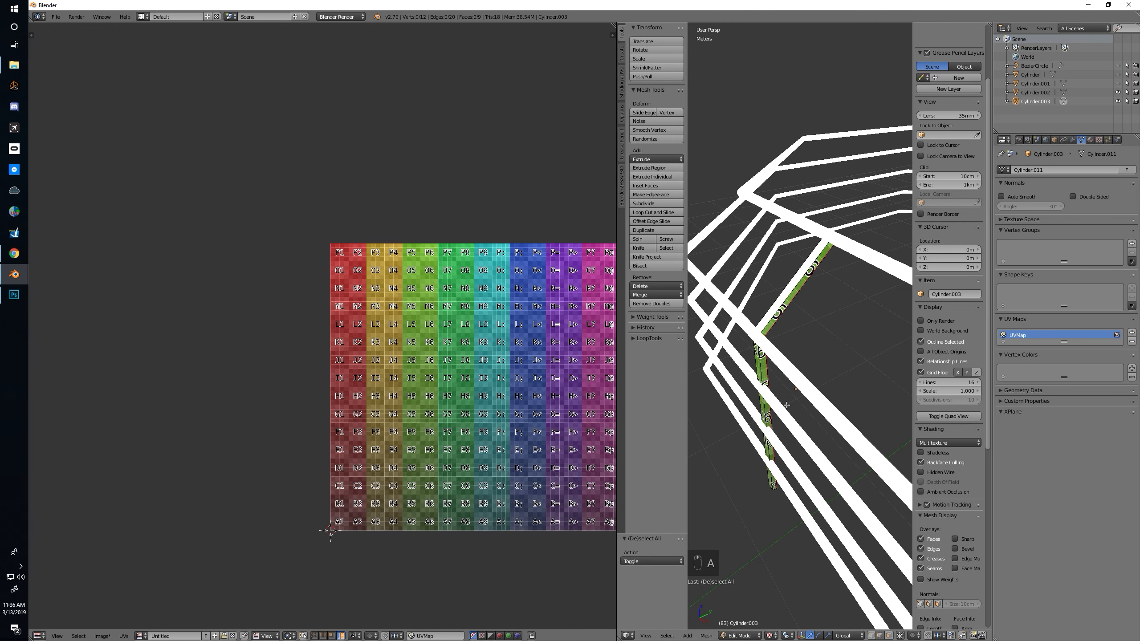
key("a")
key("a")
left_click(139, 635)
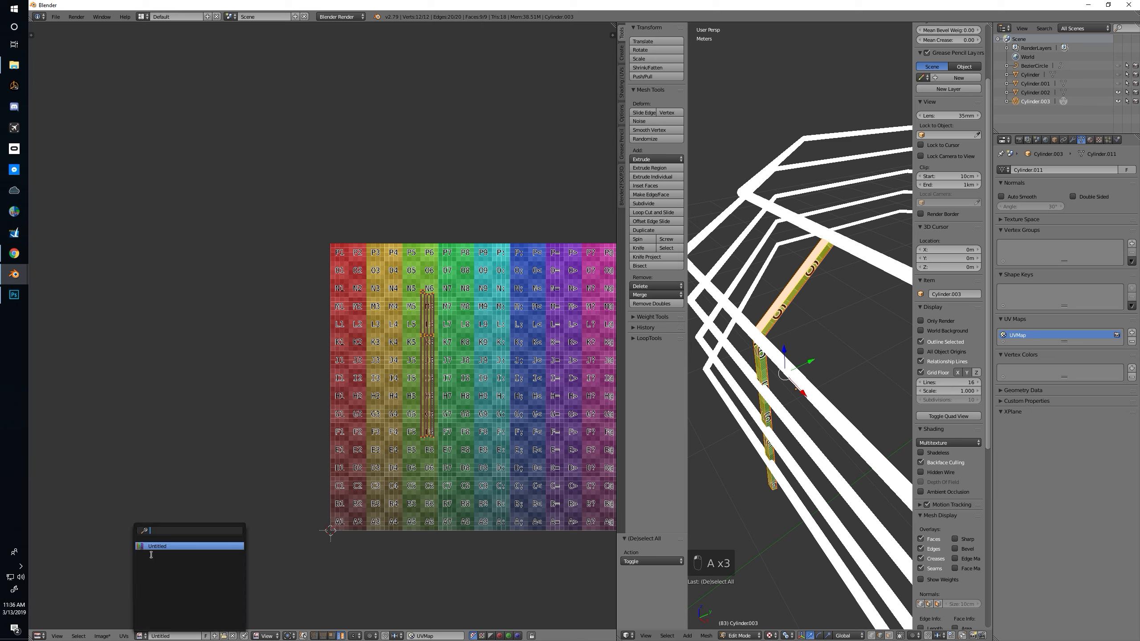
left_click(153, 544)
Switch to editing the railing object, assign the Untitled checker image to all its faces and return to Object Mode
middle_click_drag(783, 355, 916, 343)
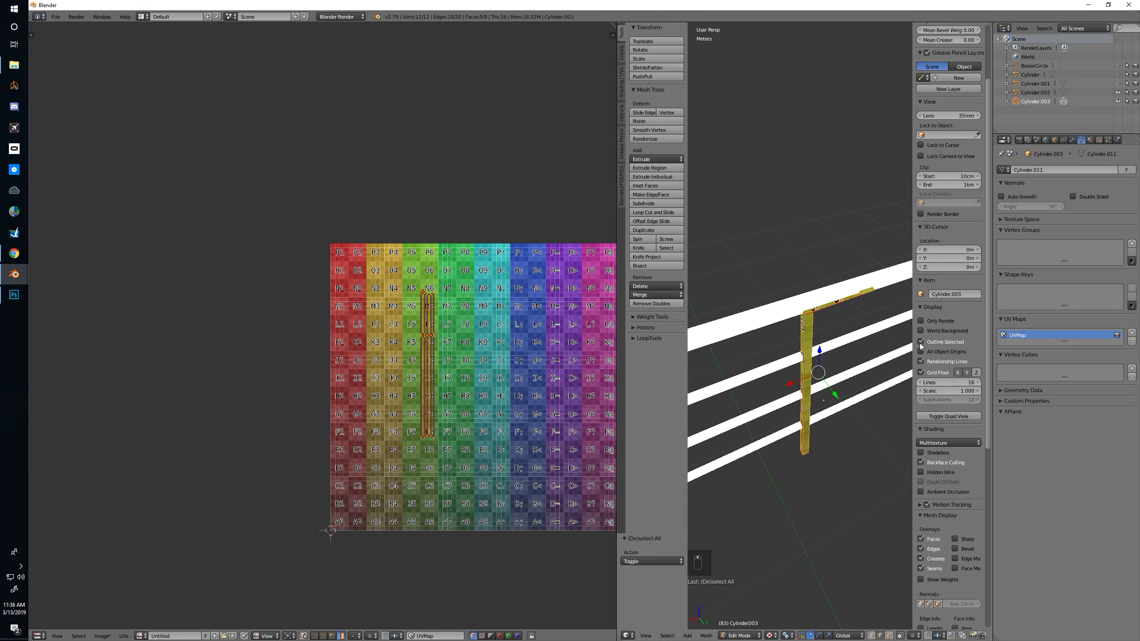
middle_click_drag(792, 349, 807, 369)
key("Tab")
right_click(809, 364)
key("Tab")
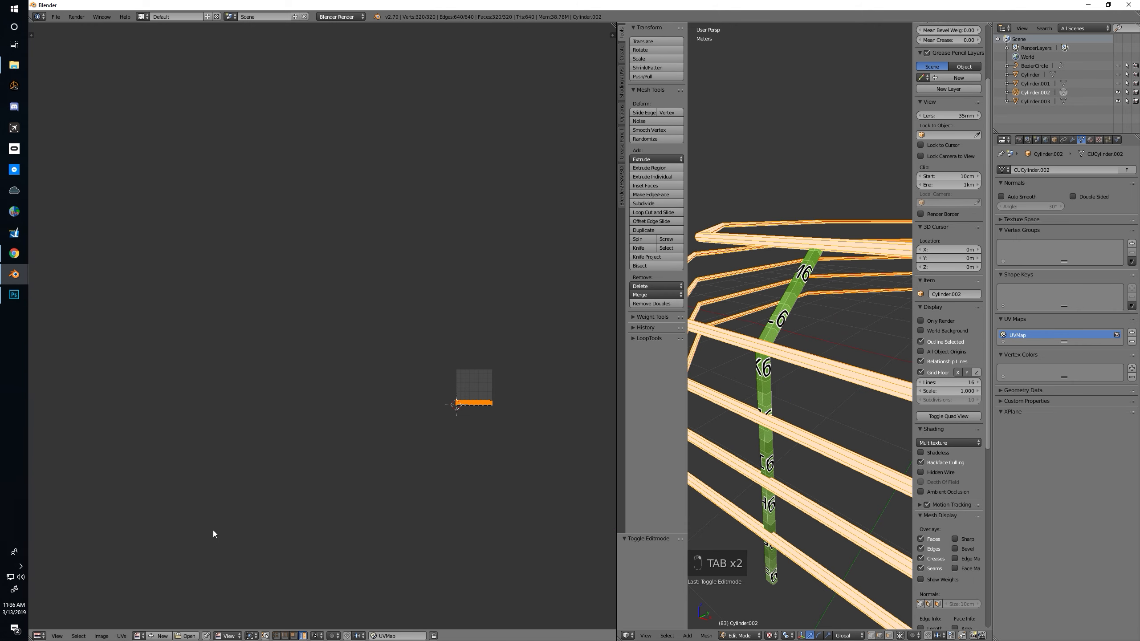
left_click(138, 636)
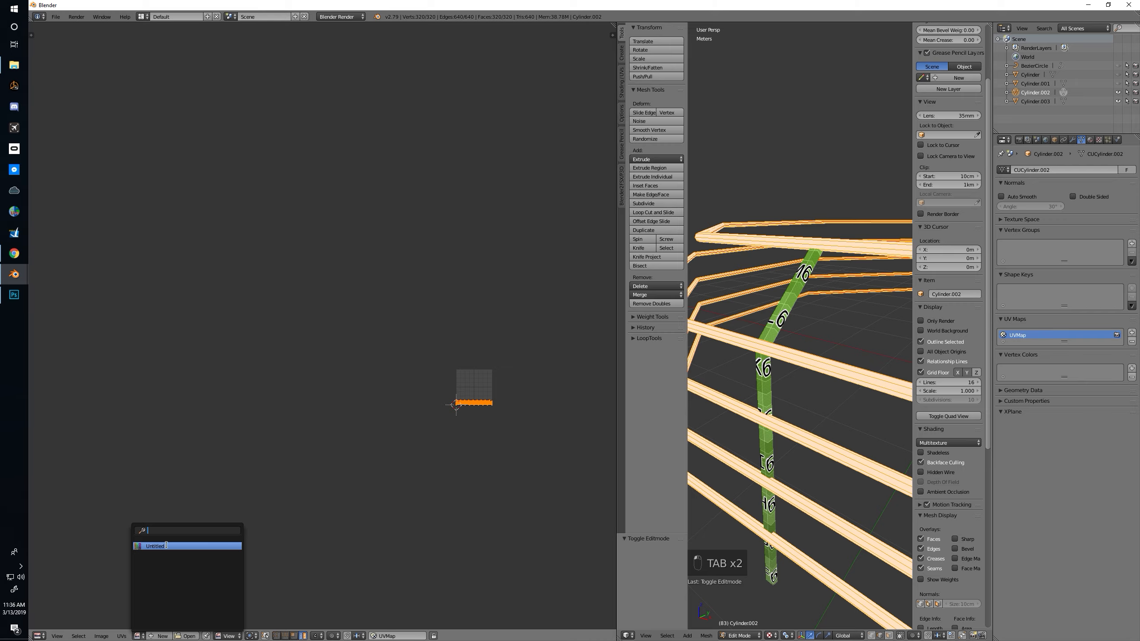
left_click(166, 545)
middle_click_drag(467, 415, 388, 364)
middle_click_drag(774, 386, 803, 403)
scroll(796, 405, "down", 2)
key("a")
key("Tab")
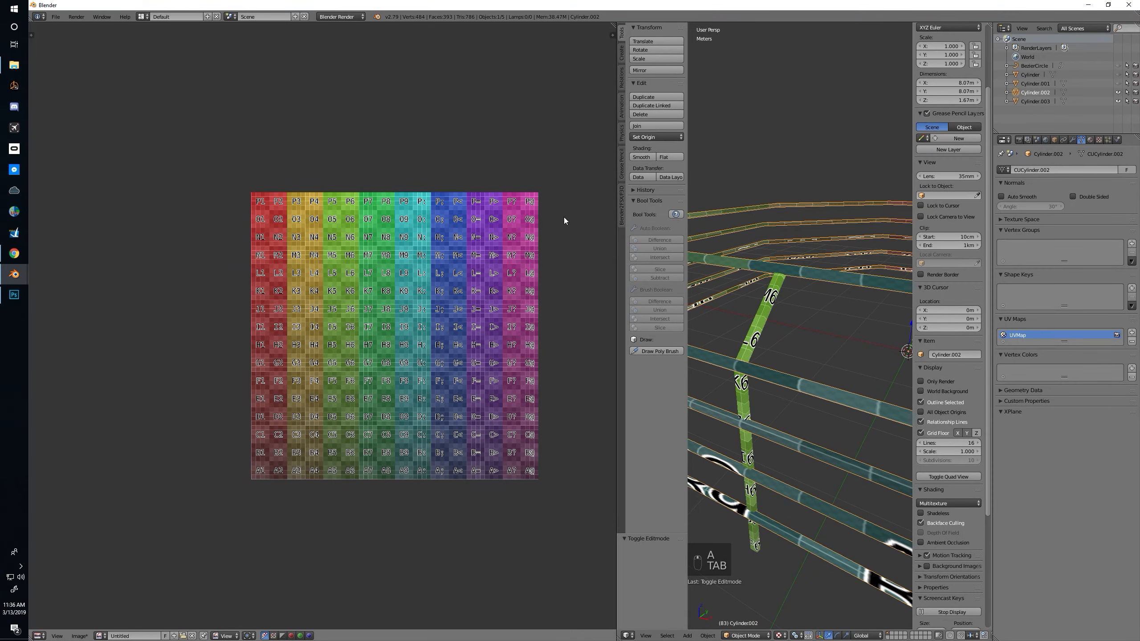
Narrow the UV editor, select the post and move it 2.07 cm along Y towards the rails
left_click_drag(616, 321, 58, 316)
middle_click_drag(592, 334, 625, 364)
middle_click_drag(682, 386, 591, 381)
right_click(582, 361)
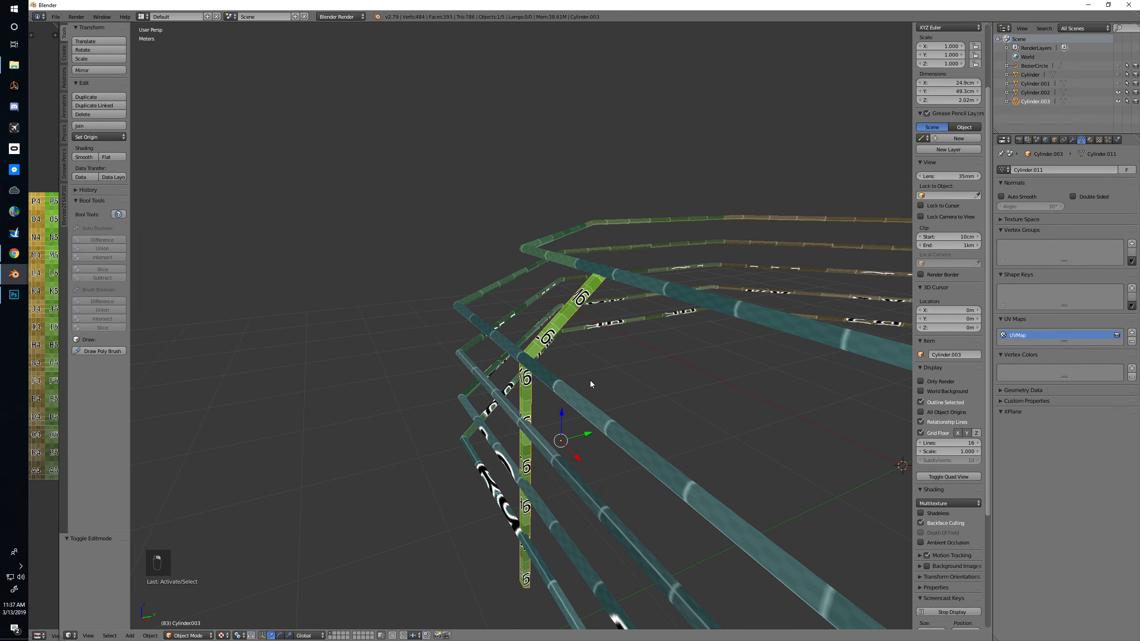
left_click_drag(582, 436, 585, 435)
key("KP_7")
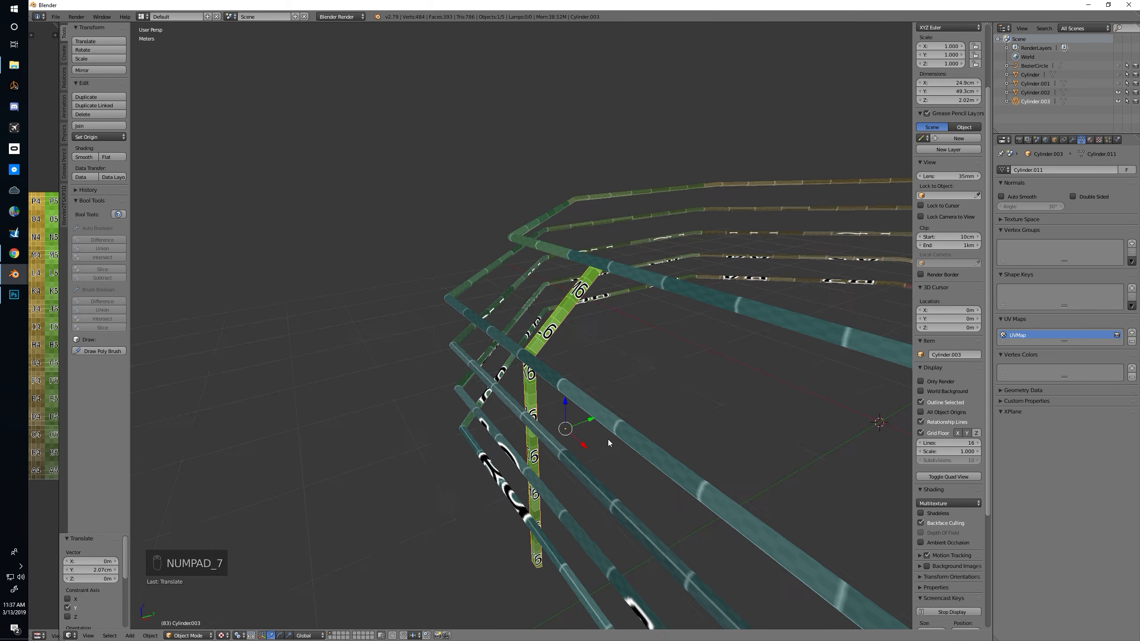
Inspect the post against the rails in orthographic wireframe and move it 6.55 mm along Y
key("KP_5")
scroll(478, 272, "up", 3)
key("z")
scroll(491, 280, "up", 4)
left_click_drag(500, 191, 503, 190)
scroll(522, 198, "down", 4)
middle_click_drag(670, 245, 590, 198)
key("alt+z")
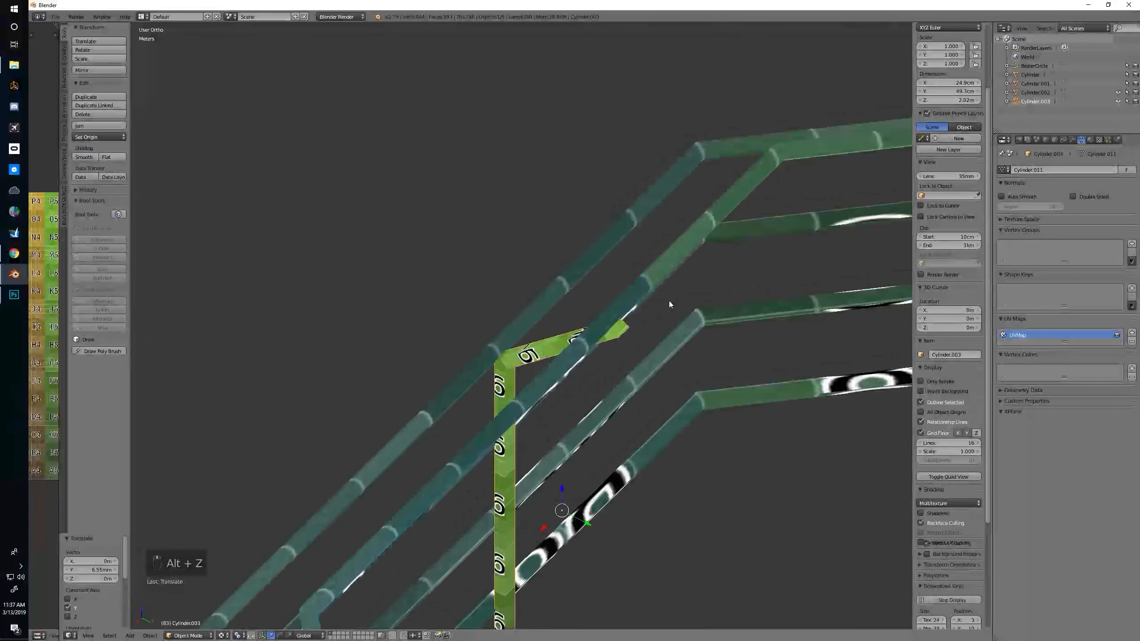
Fine-tune the textured post's position against the rails by moving it 3.01 mm along Y
scroll(605, 376, "up", 2)
middle_click_drag(605, 376, 544, 369)
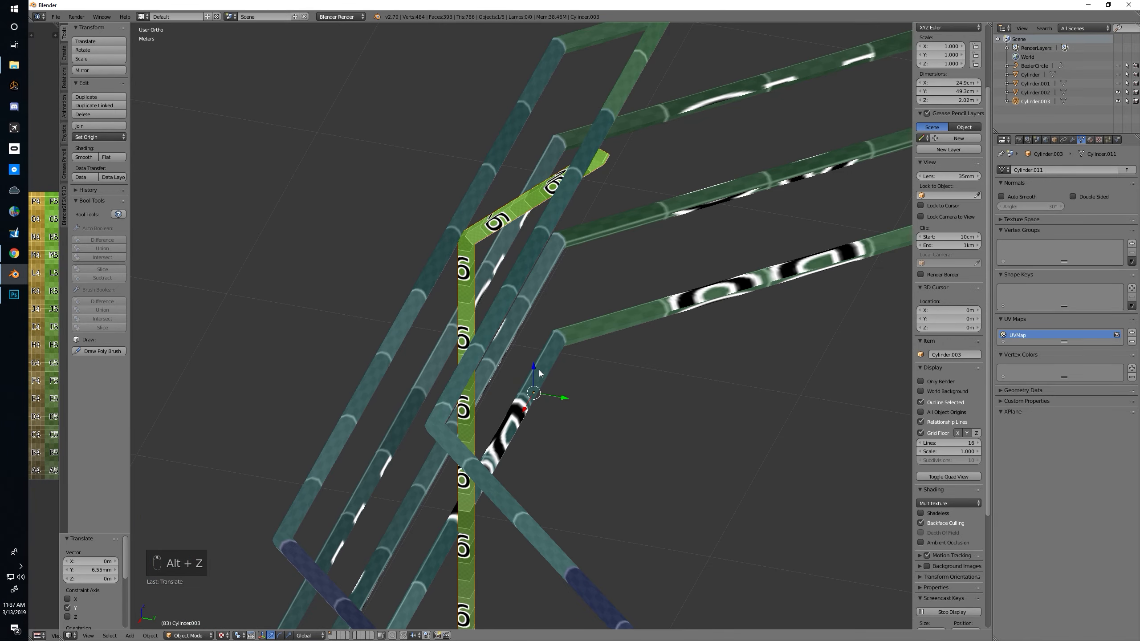
left_click_drag(553, 396, 557, 395)
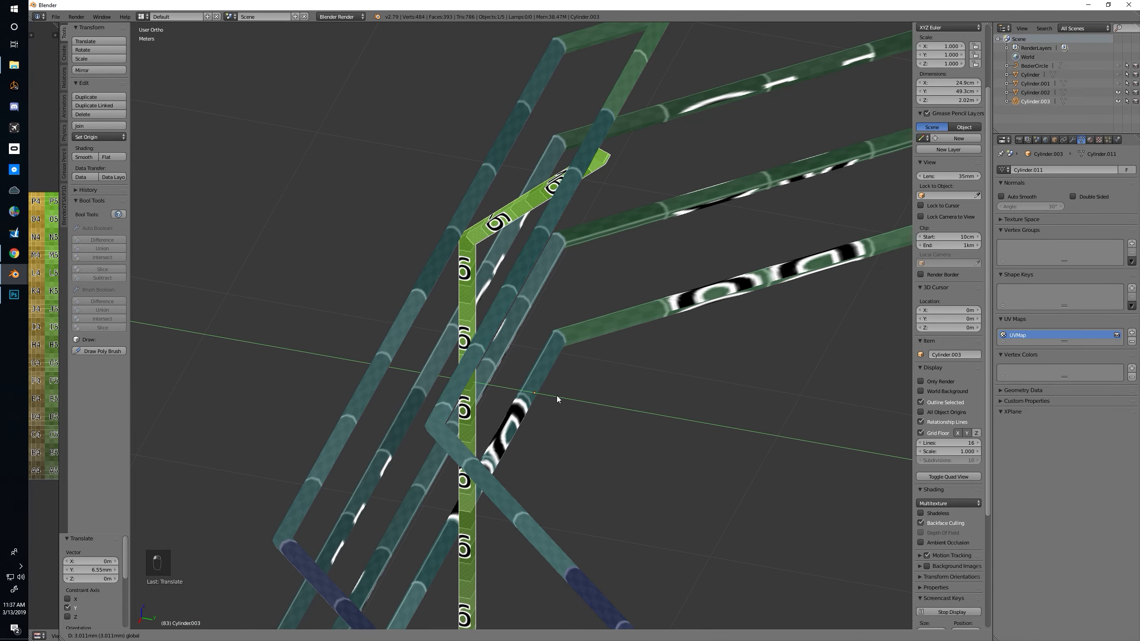
middle_click_drag(556, 395, 427, 381)
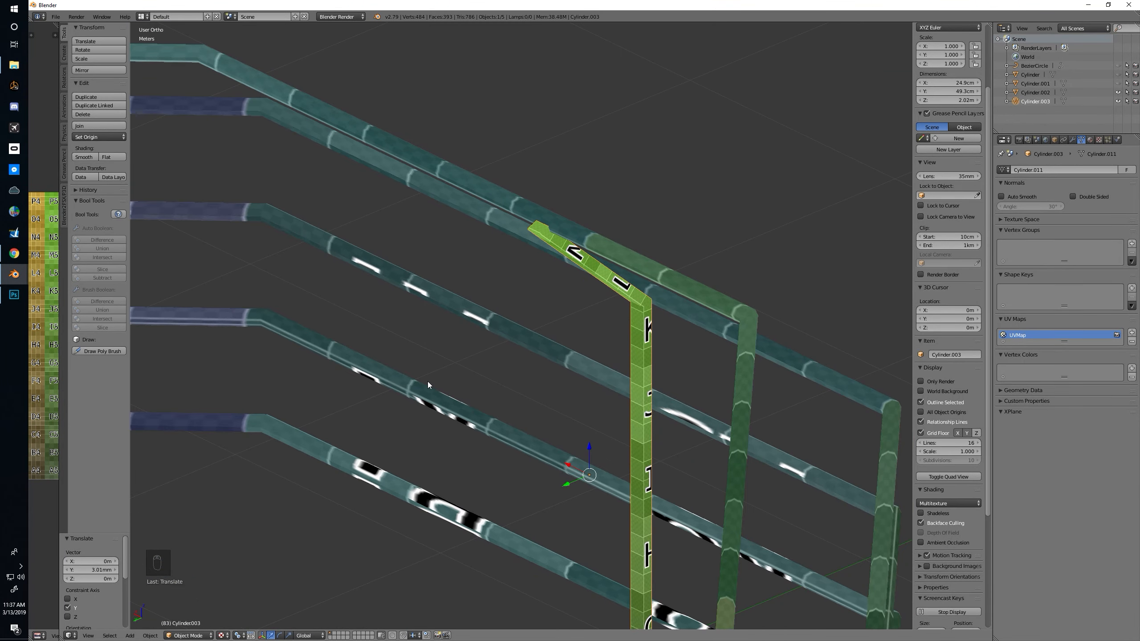
In face select mode, move the cap face at the slanted section's end 9.78 mm along Y, then return to Object Mode
key("Tab")
key("ctrl+Tab")
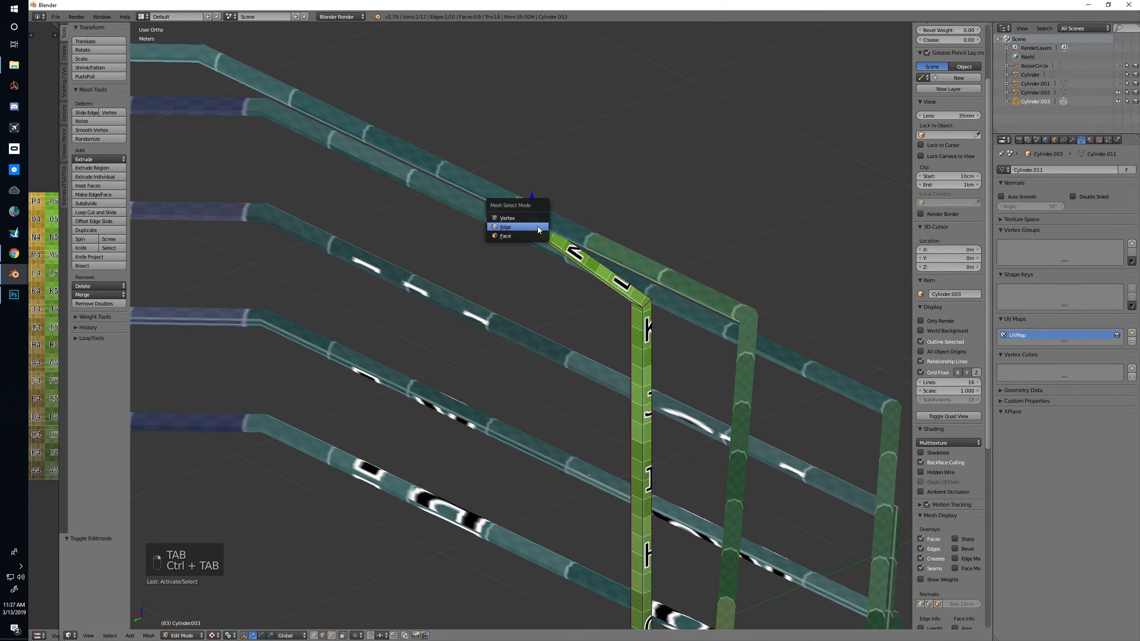
left_click(532, 236)
right_click(536, 229)
left_click_drag(525, 235, 523, 236)
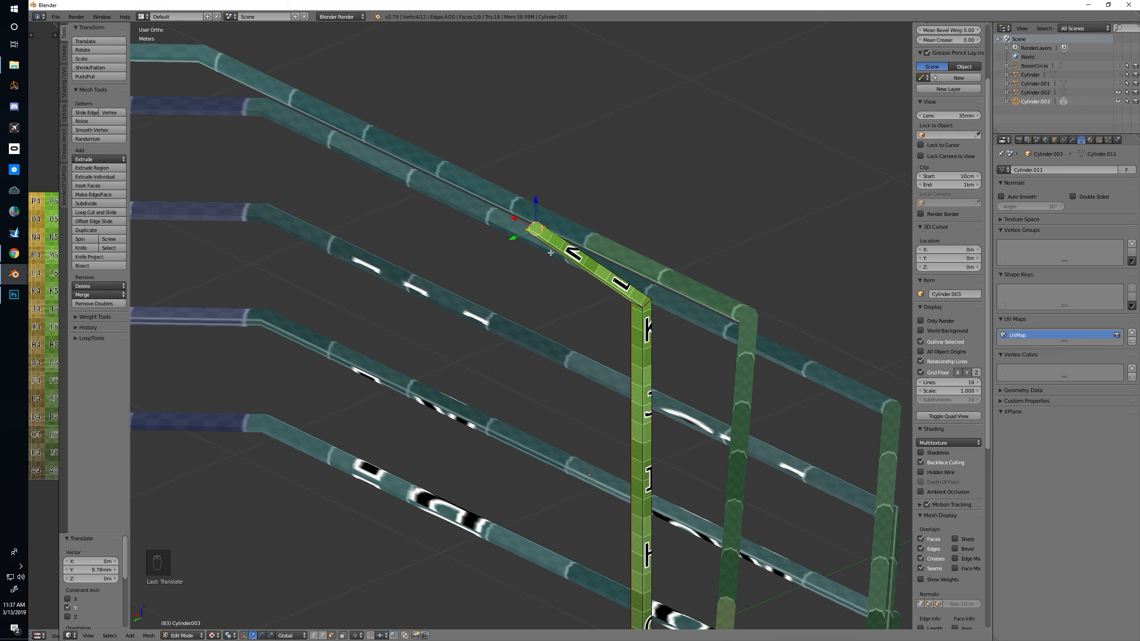
middle_click_drag(523, 235, 592, 332)
key("KP_5")
key("Tab")
Add an Array modifier to the post
left_click(1073, 139)
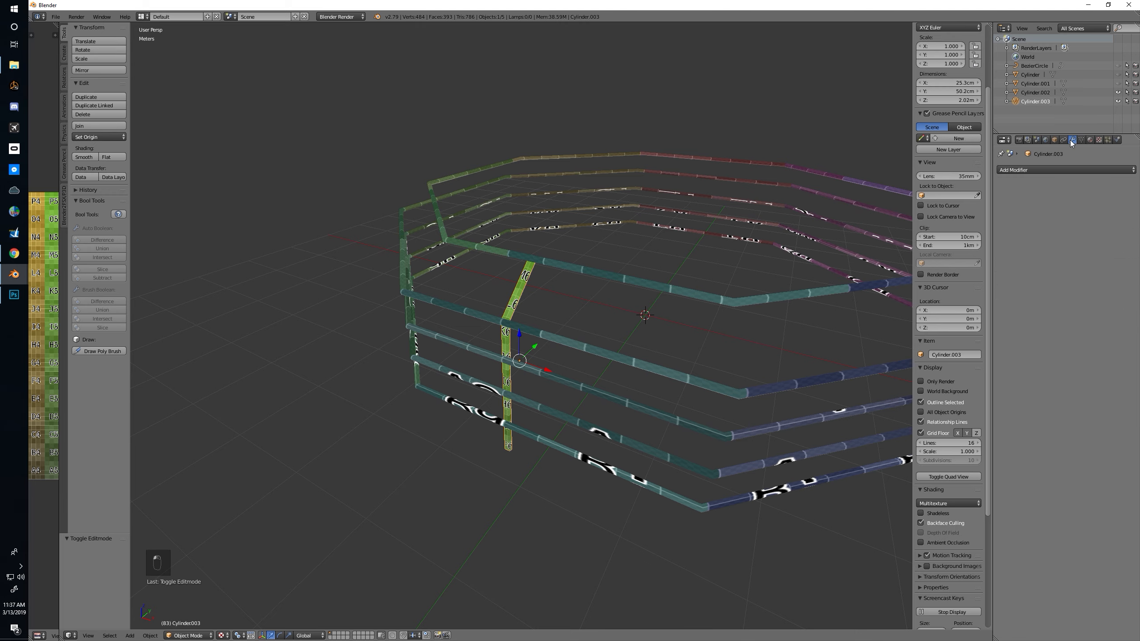
left_click(1044, 168)
left_click(955, 190)
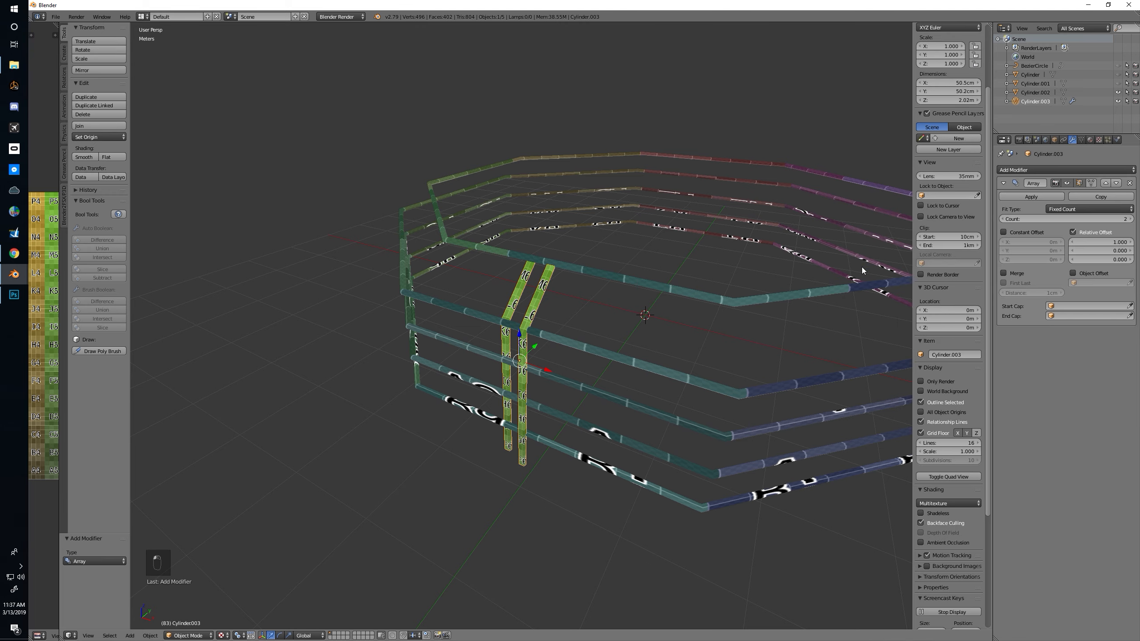
middle_click_drag(628, 373, 668, 377)
Set the array's relative X offset to 0, turn off Relative Offset and view the railings orthographically from above
mouse_move(1100, 243)
left_mouse_down()
mouse_move(1131, 242)
mouse_move(1089, 243)
left_mouse_up()
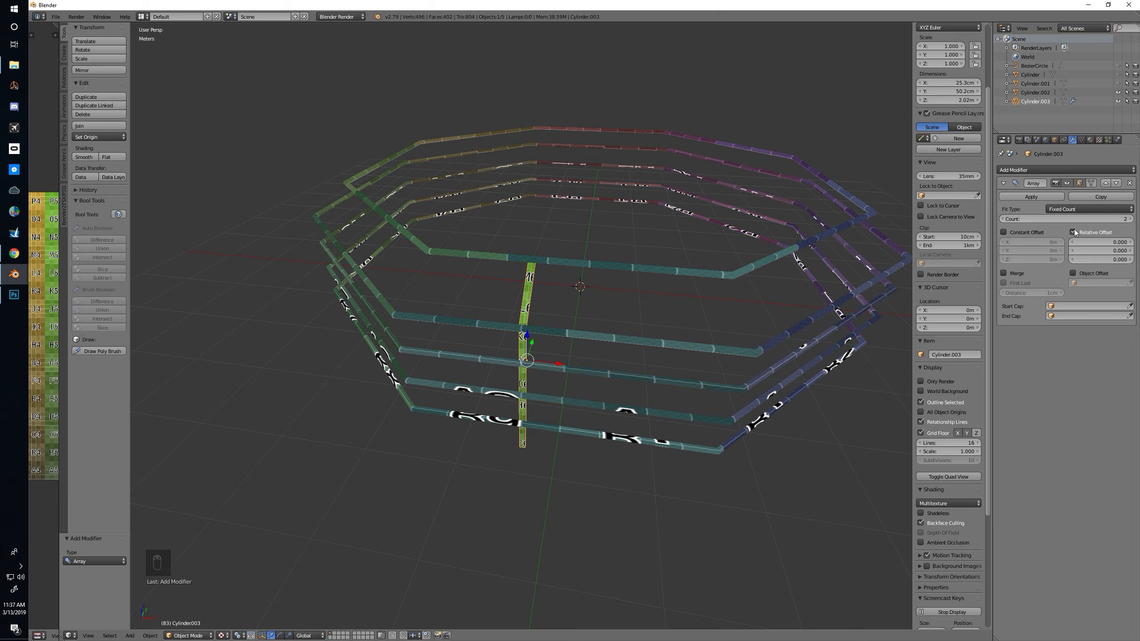
left_click(1073, 232)
middle_click_drag(781, 295, 600, 336)
key("KP_7")
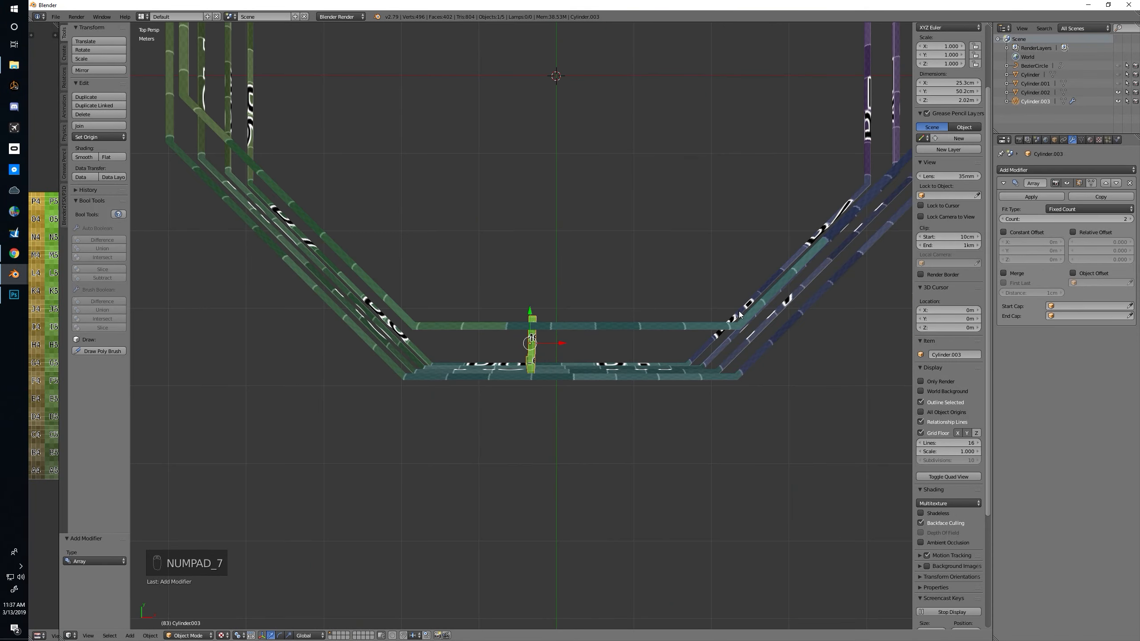
key("KP_5")
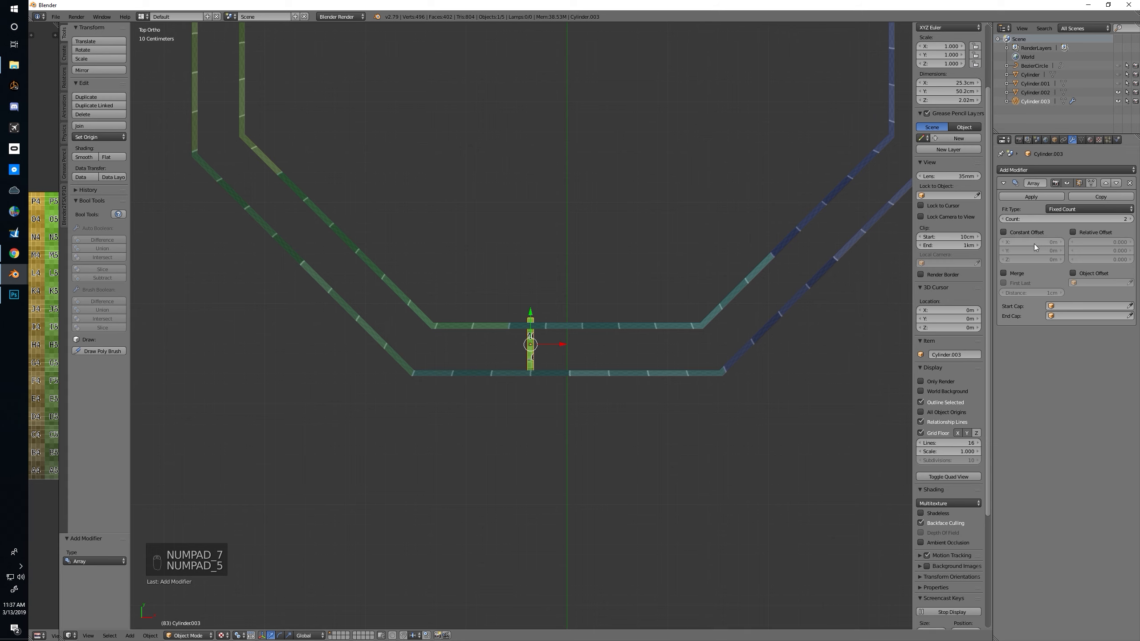
Turn the array's Relative Offset back on and try an X offset of 1.4
left_click(1071, 233)
left_click_drag(1086, 242, 1111, 243)
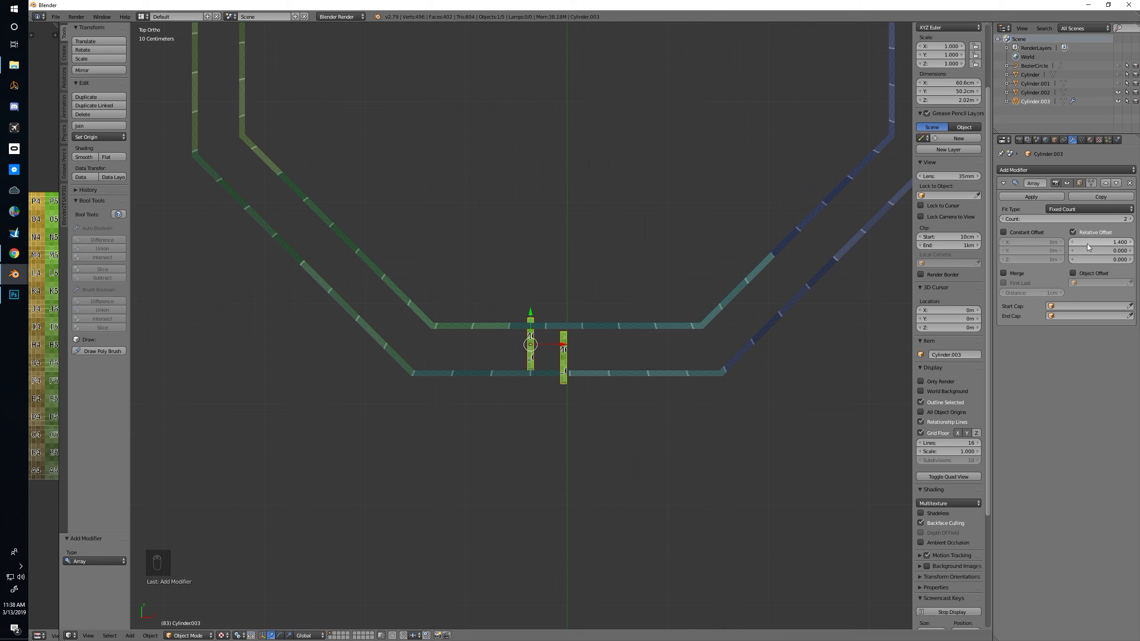
Change the transform orientation to Normal with the post selected
left_click(298, 636)
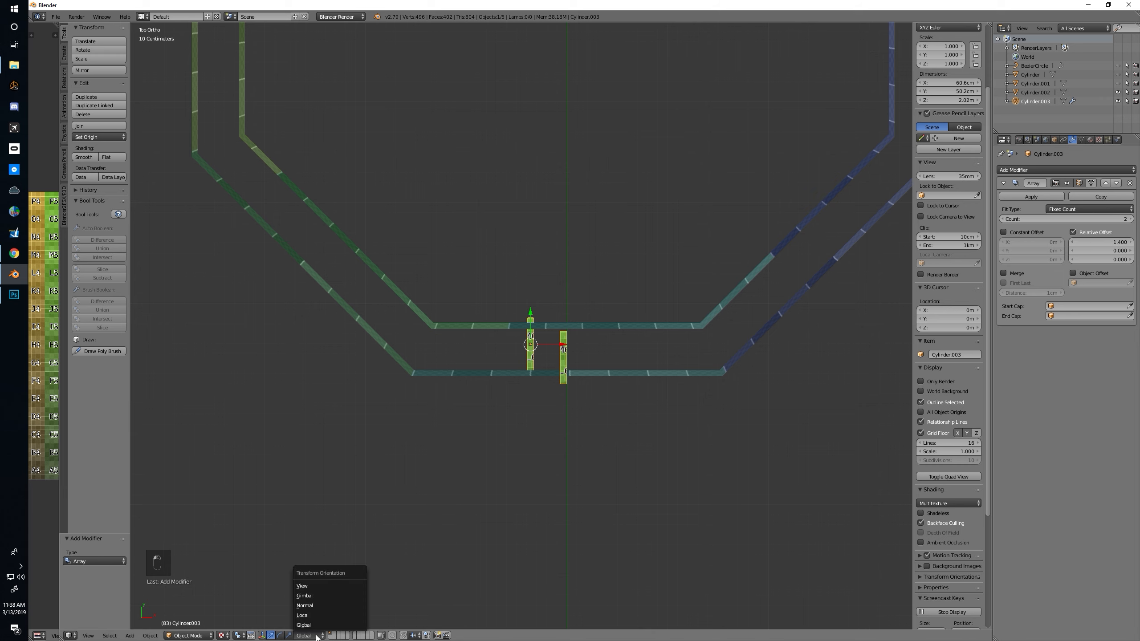
left_click(317, 605)
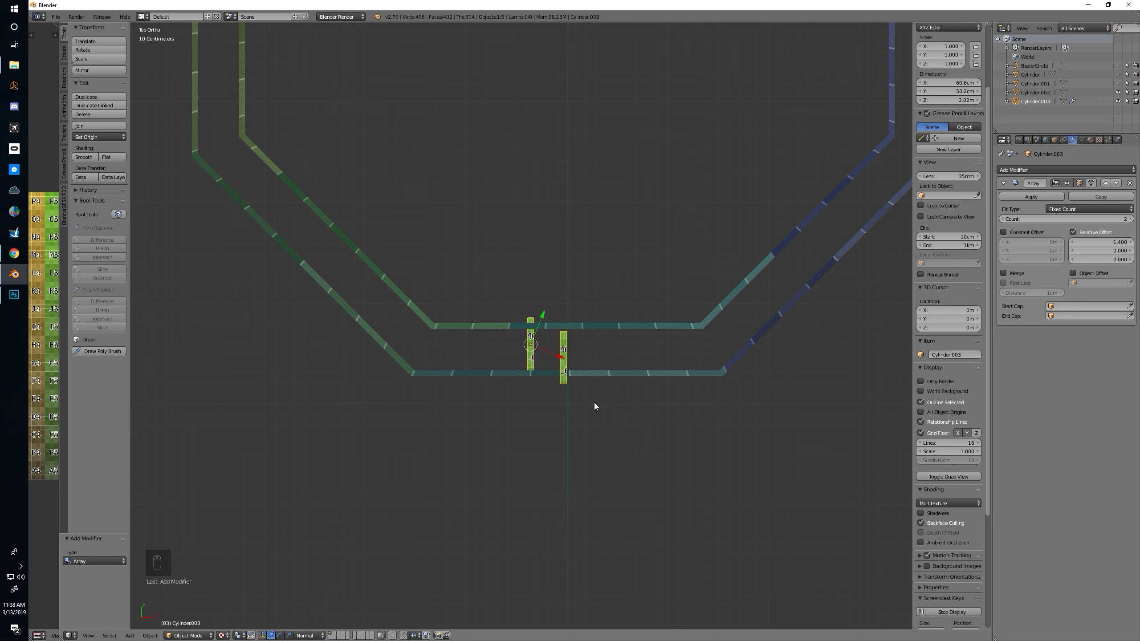
right_click(564, 369)
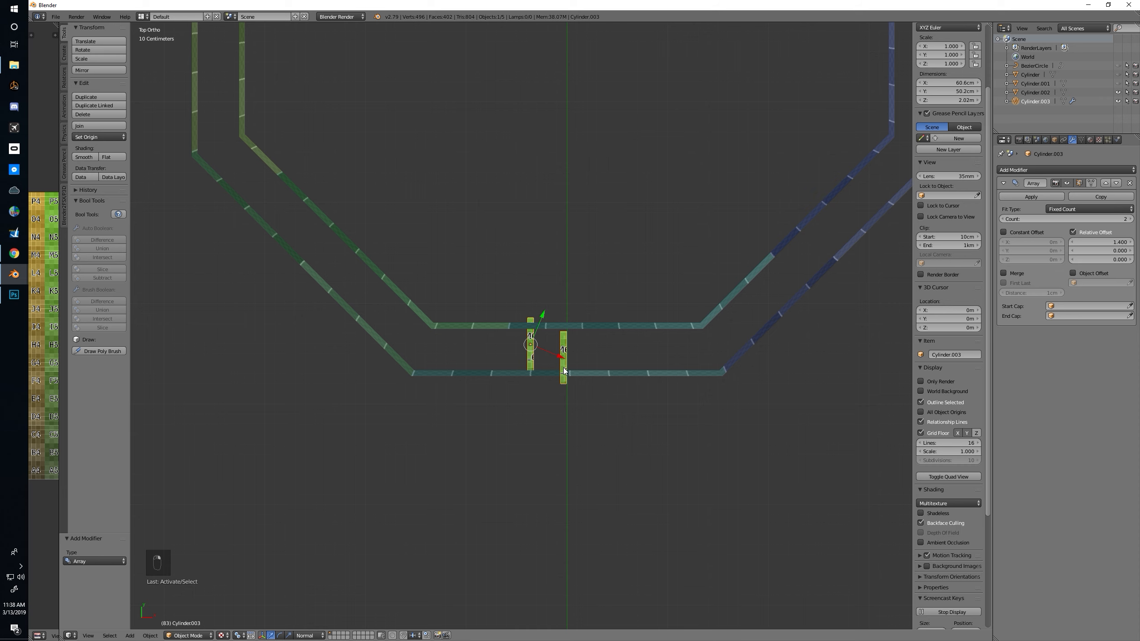
Remove the post's Array modifier and apply the post's rotation
left_click(1130, 183)
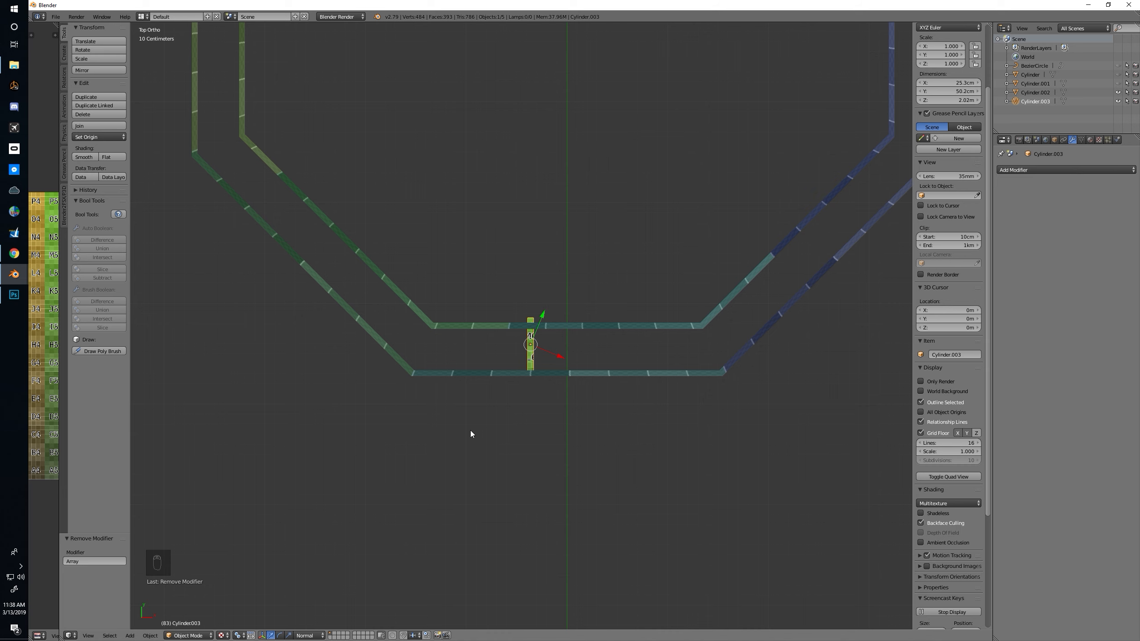
key("alt+r")
key("ctrl+z")
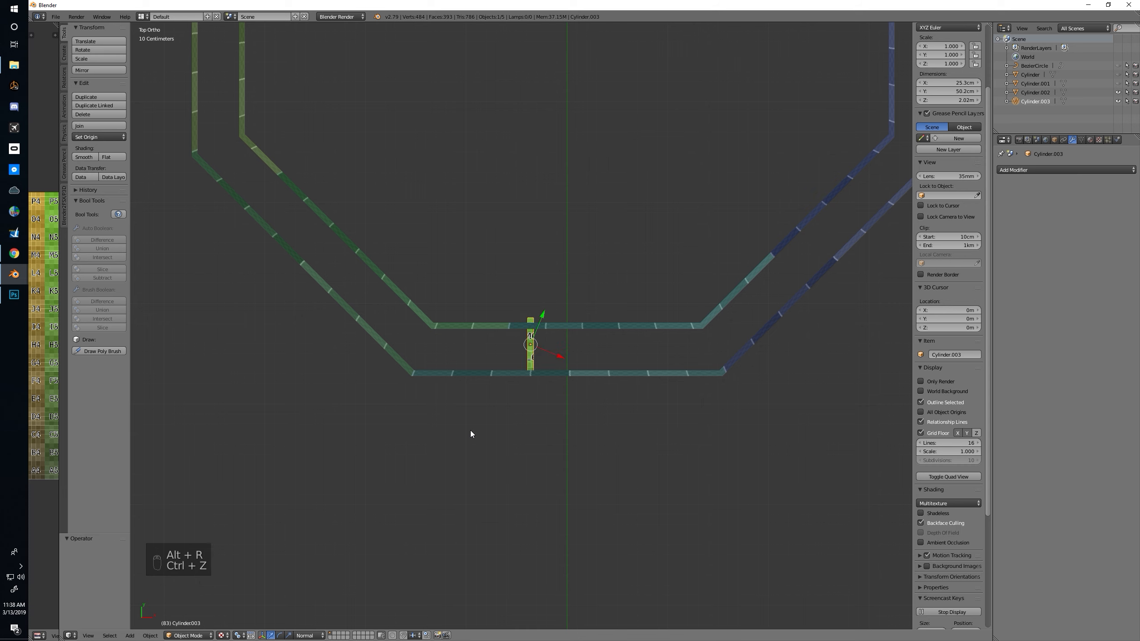
key("ctrl+a")
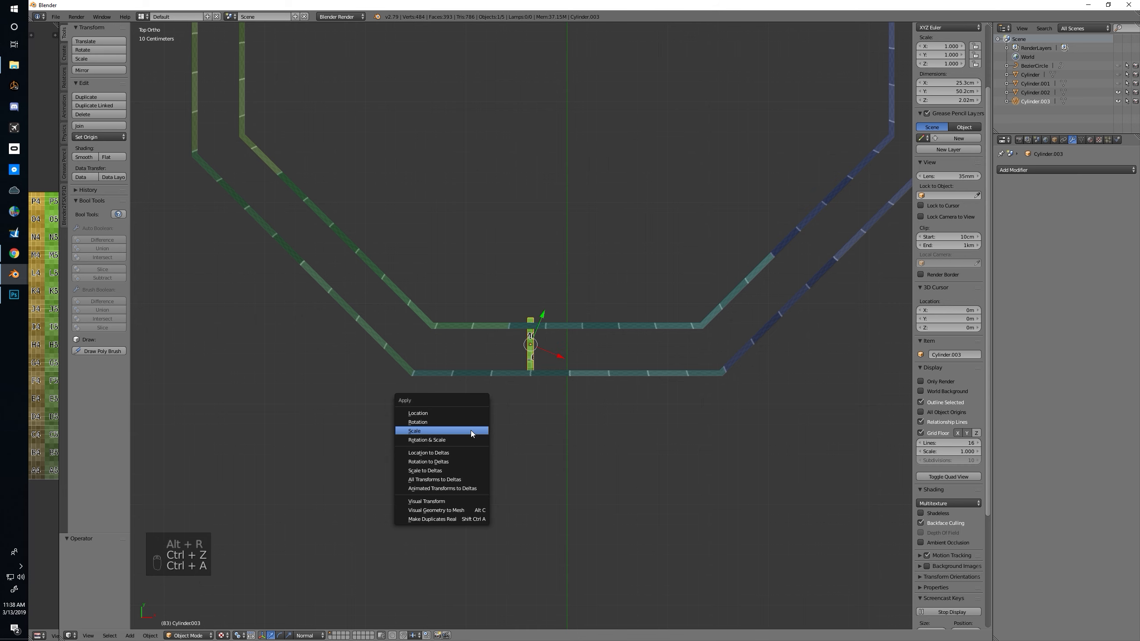
left_click(450, 423)
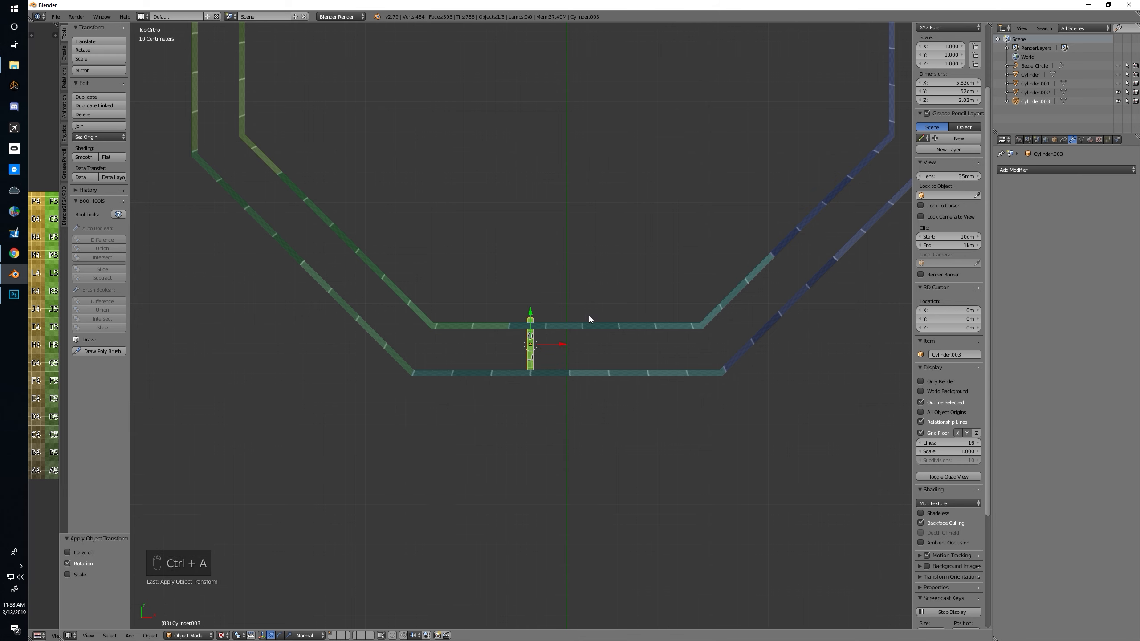
Add a new Array modifier to the post and space its two copies with a relative X offset of 17.6, comparing against the railing reference image
left_click(1069, 169)
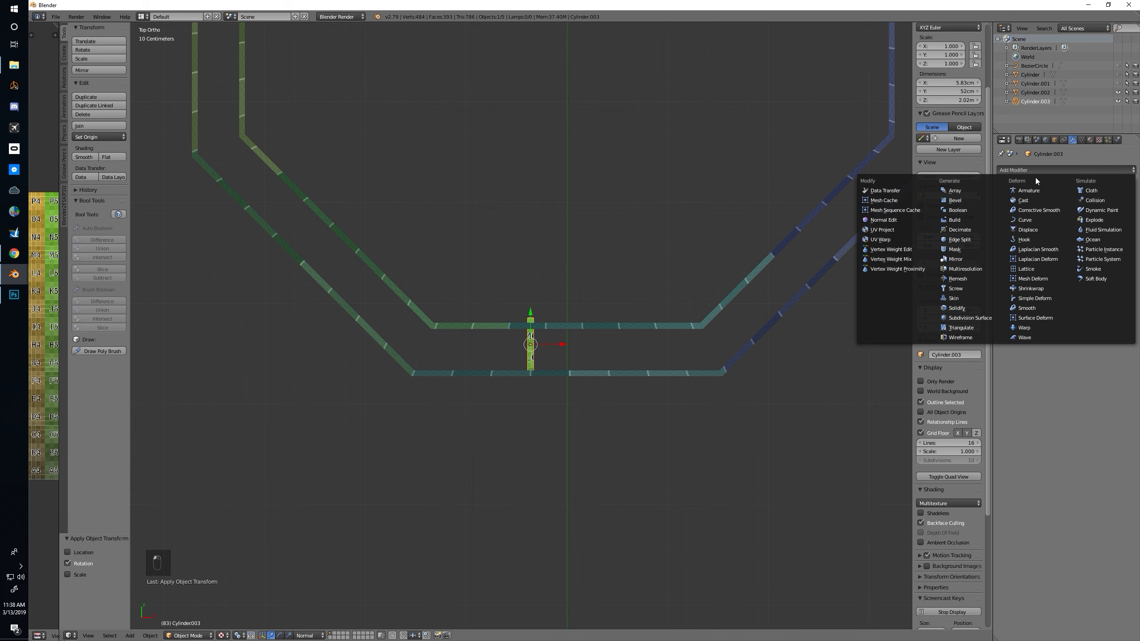
left_click(963, 194)
mouse_move(1112, 244)
left_mouse_down()
mouse_move(1139, 243)
mouse_move(1124, 244)
left_mouse_up()
middle_click_drag(767, 295, 673, 260)
key("alt+Tab")
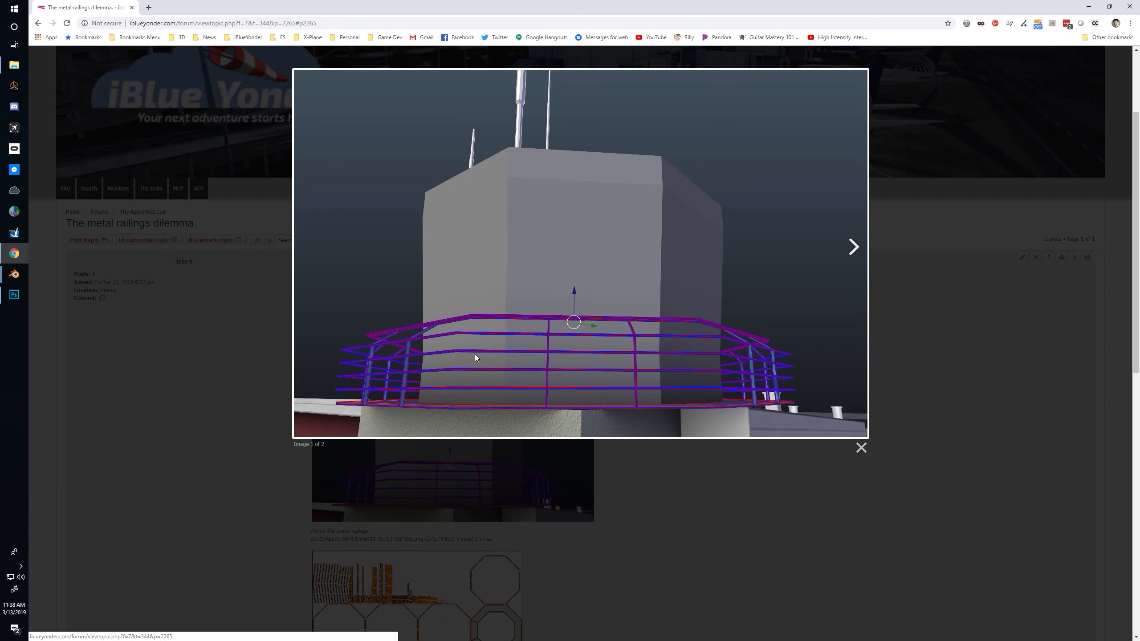
key("alt+Tab")
middle_click_drag(735, 344, 688, 325)
key("KP_5")
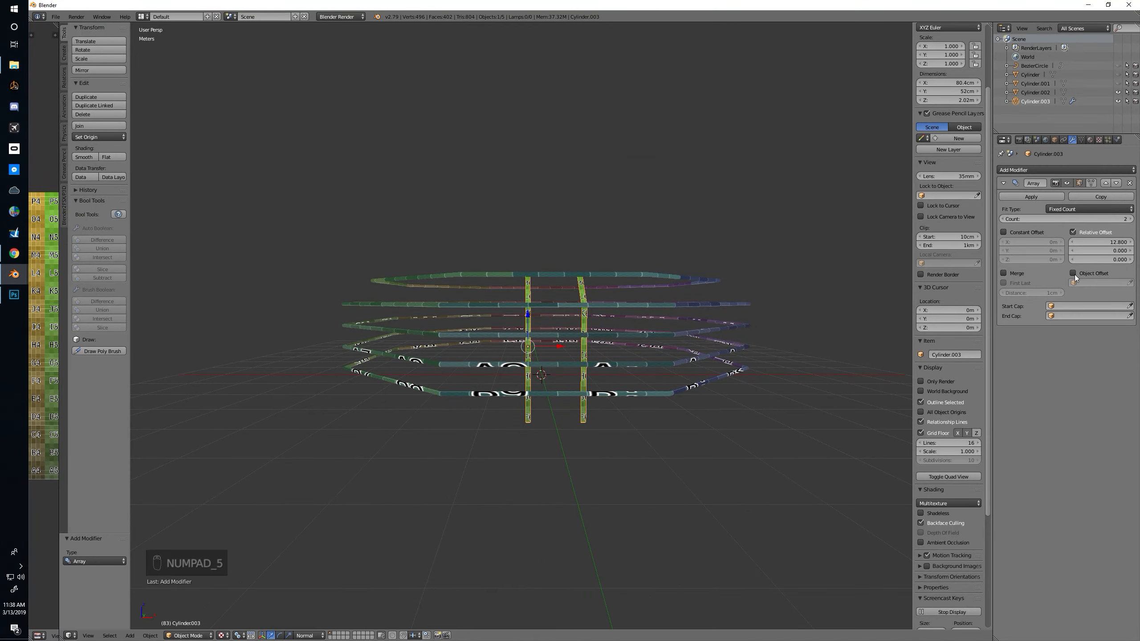
left_click_drag(1099, 243, 1117, 243)
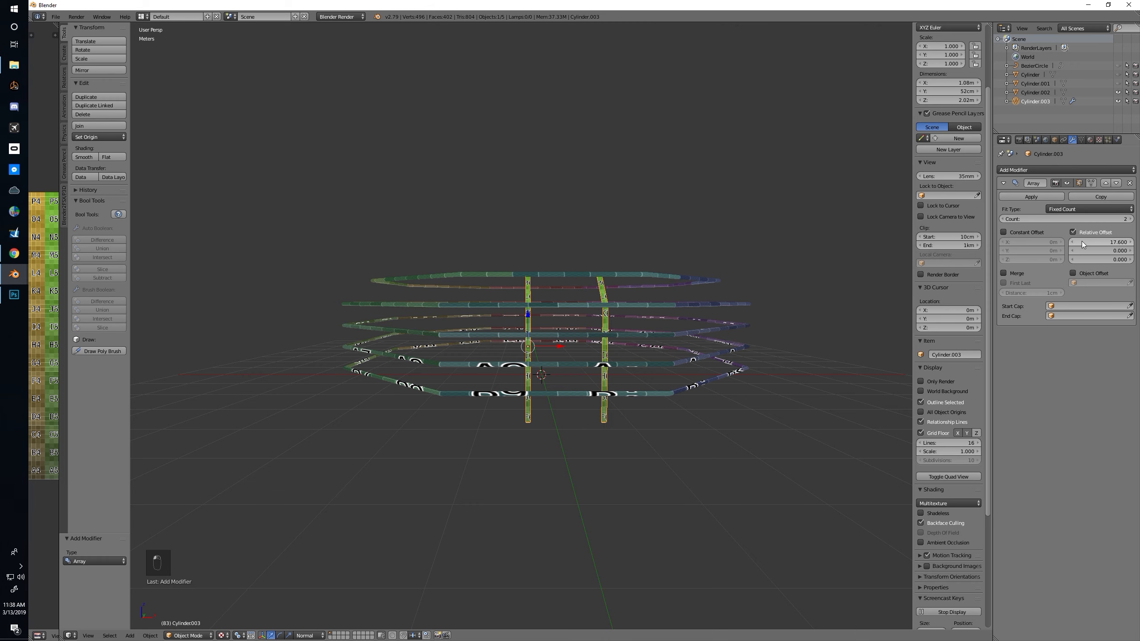
In orthographic top view, move the arrayed posts along X until the pair is centred on the front rail section
key("KP_7")
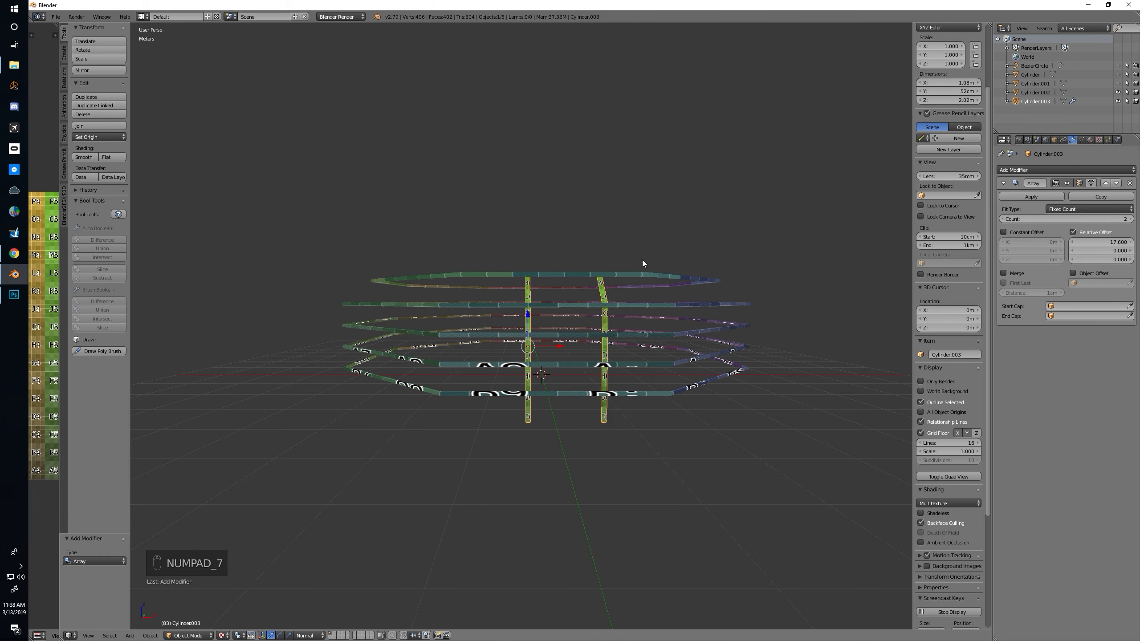
key("KP_7")
key("KP_5")
left_click_drag(543, 339, 534, 336)
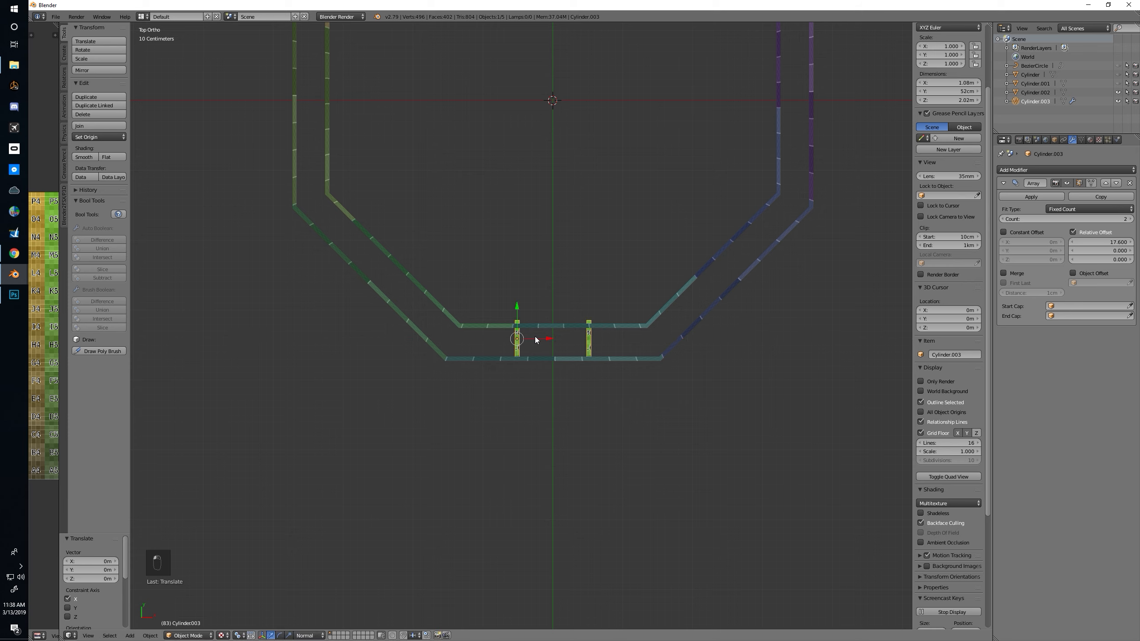
Apply the Array modifier and set the origin of the post pair to its geometry
left_click(1030, 196)
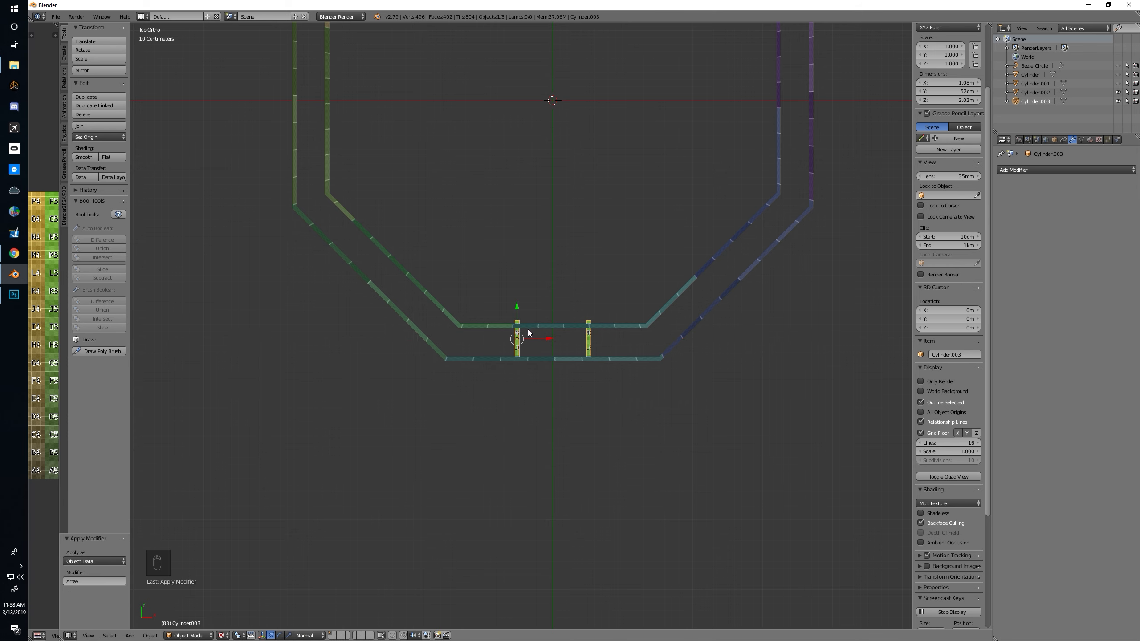
key("ctrl+alt+shift+c")
left_click(527, 328)
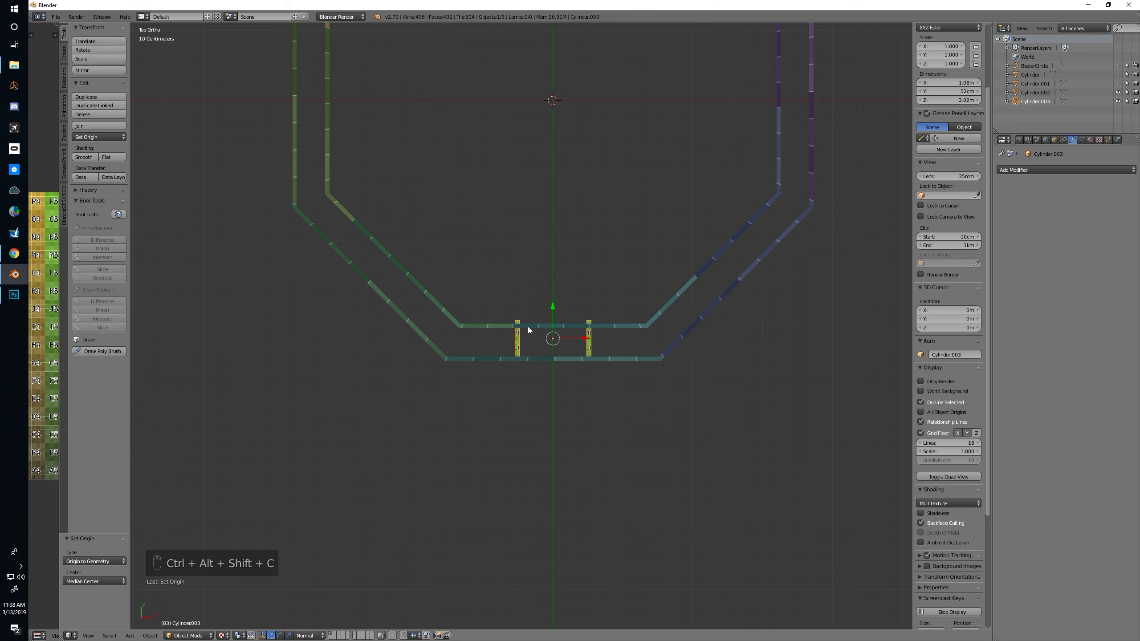
middle_click_drag(562, 317, 557, 412, "shift")
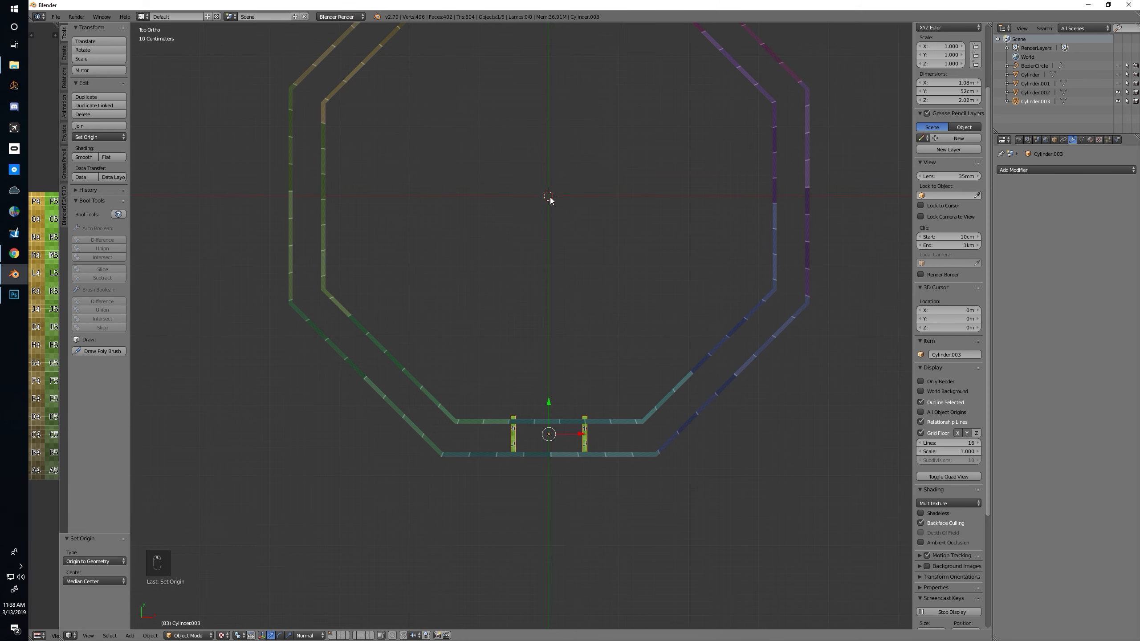